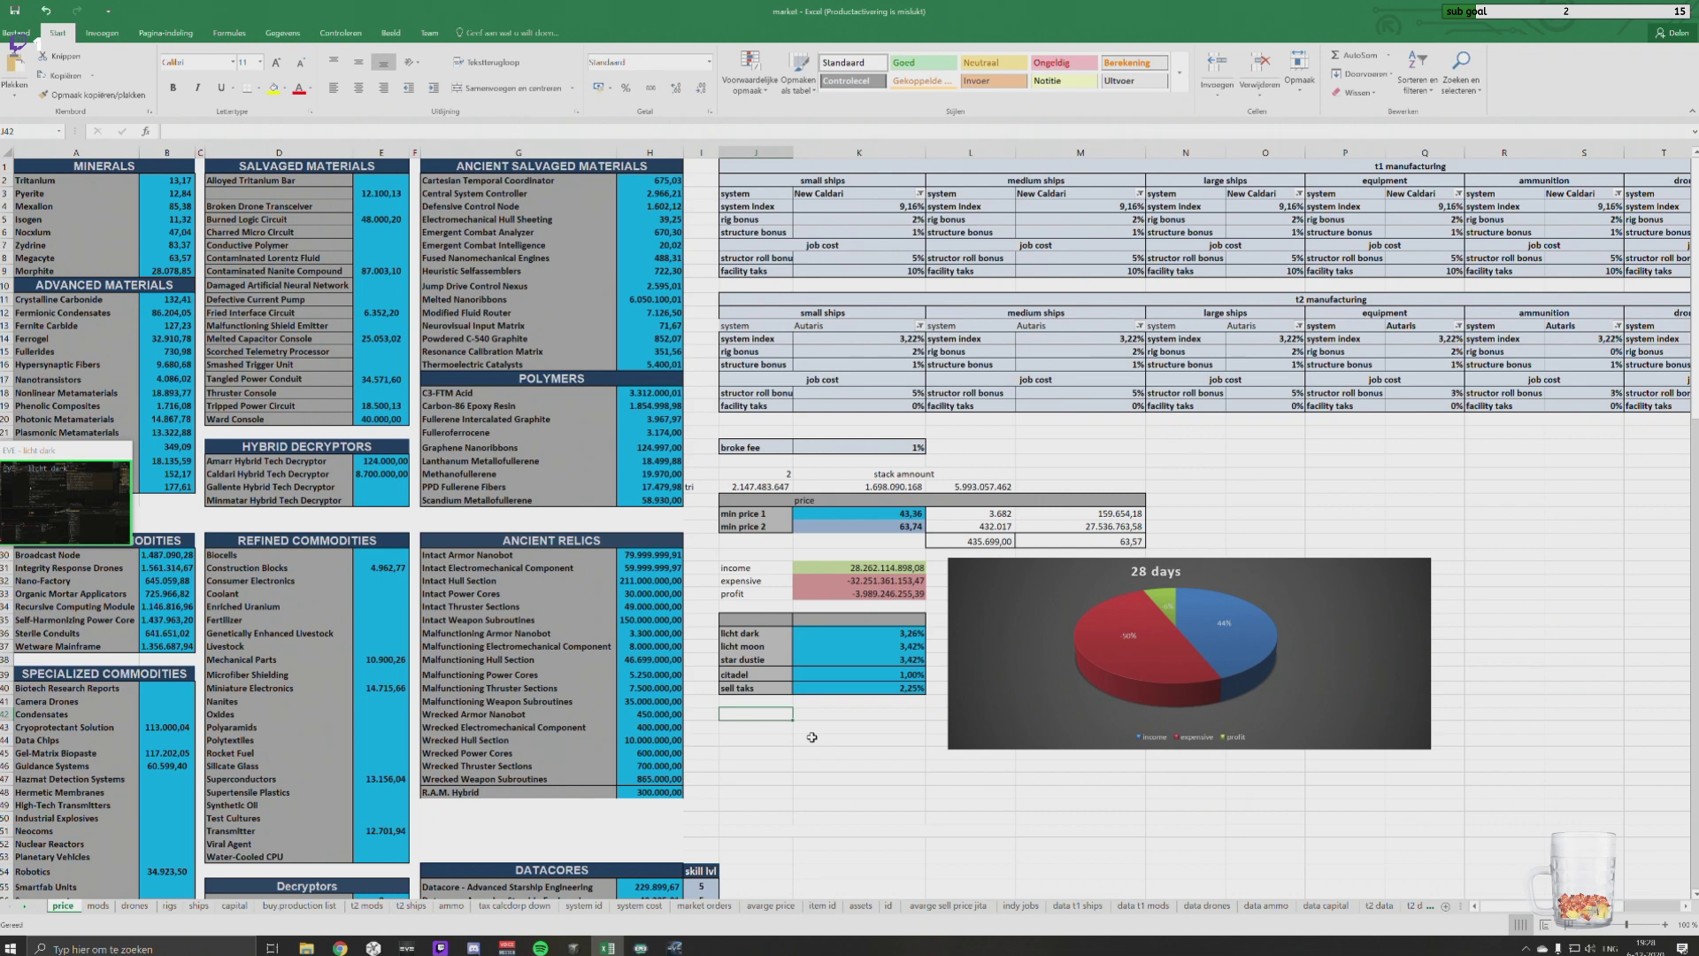
click(850, 737)
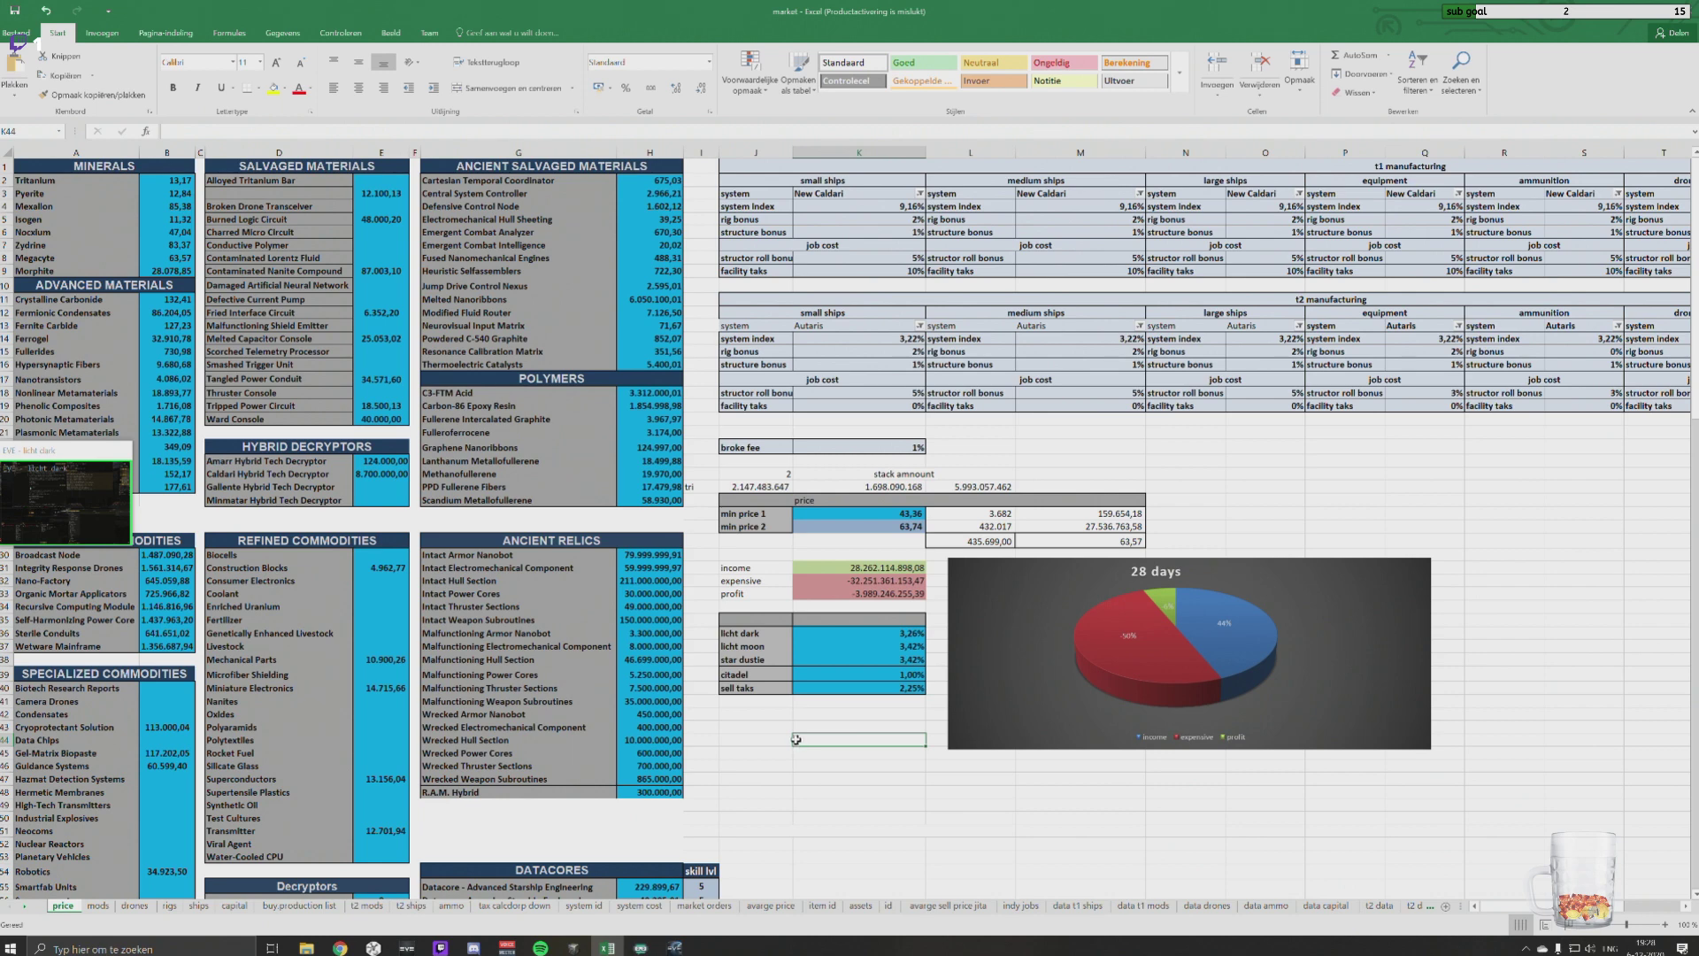
click(749, 740)
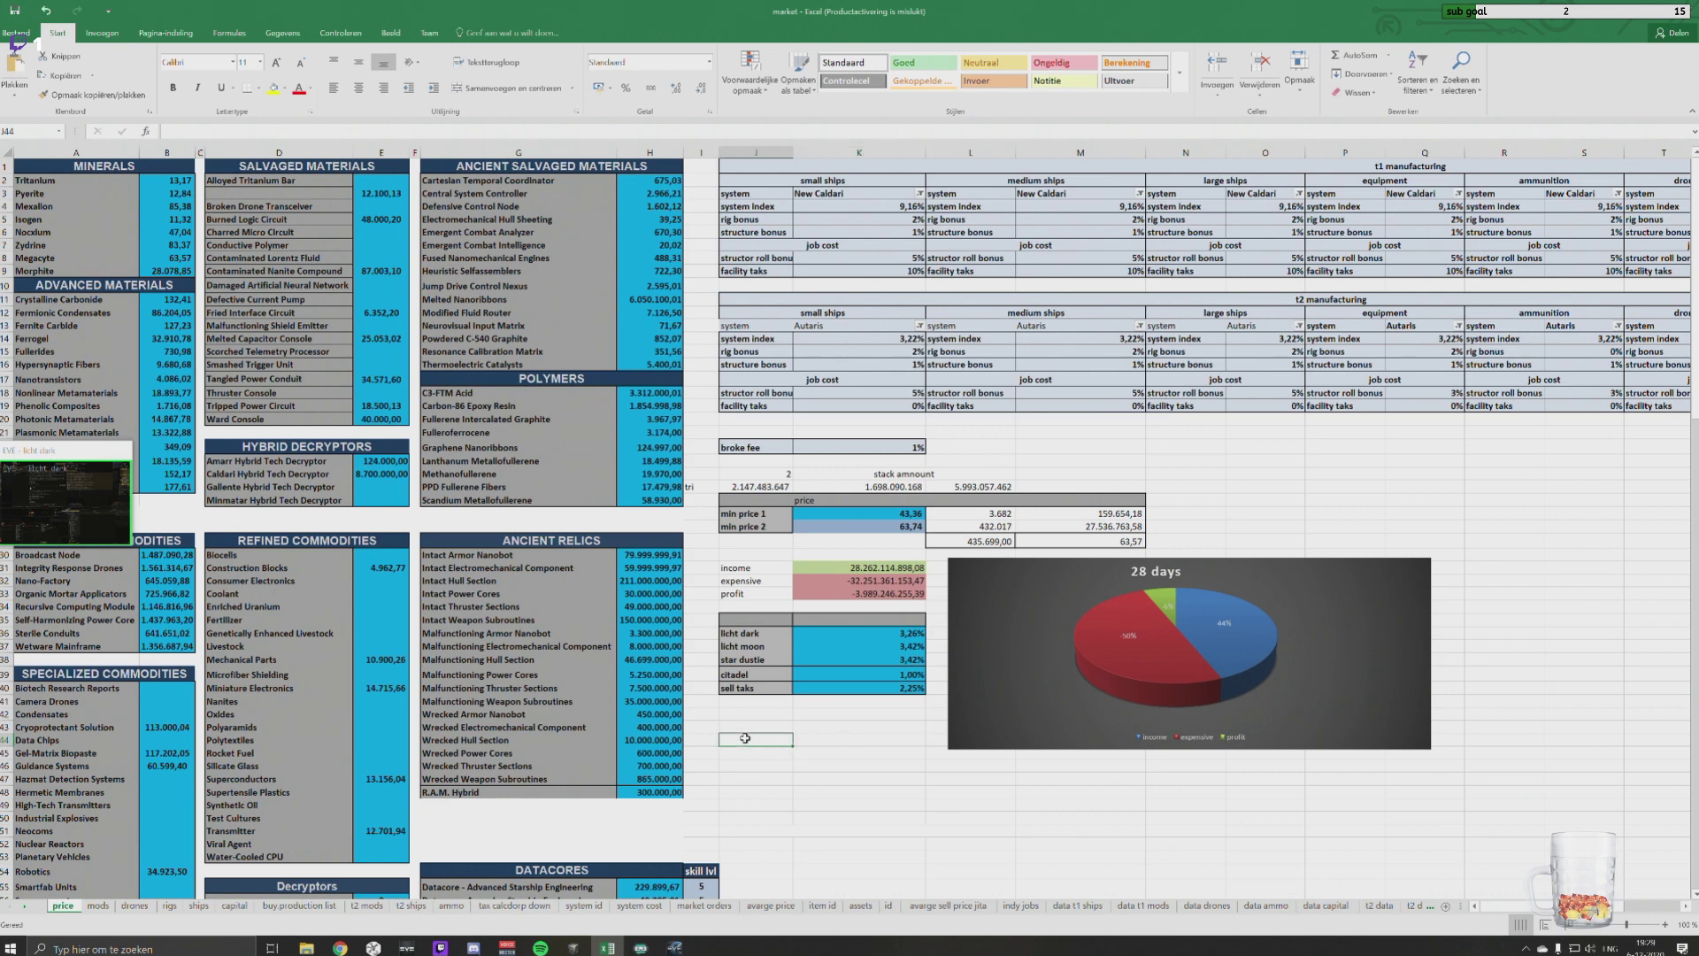
click(795, 741)
click(790, 741)
click(812, 740)
click(787, 737)
click(766, 714)
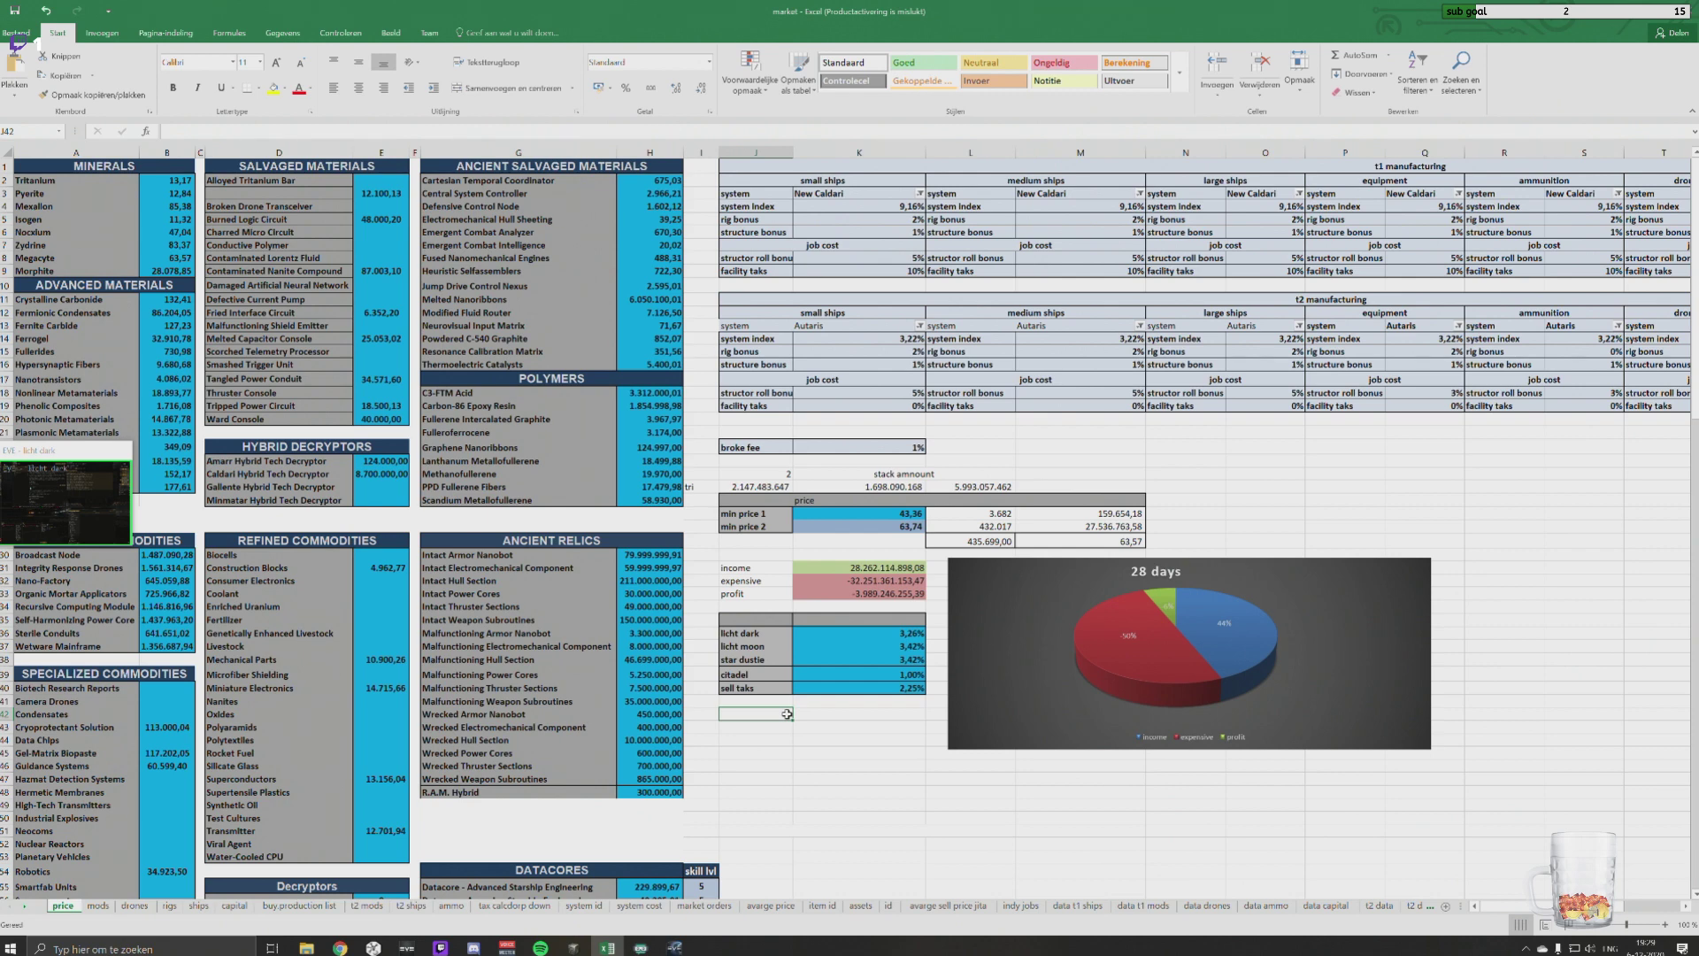
click(852, 595)
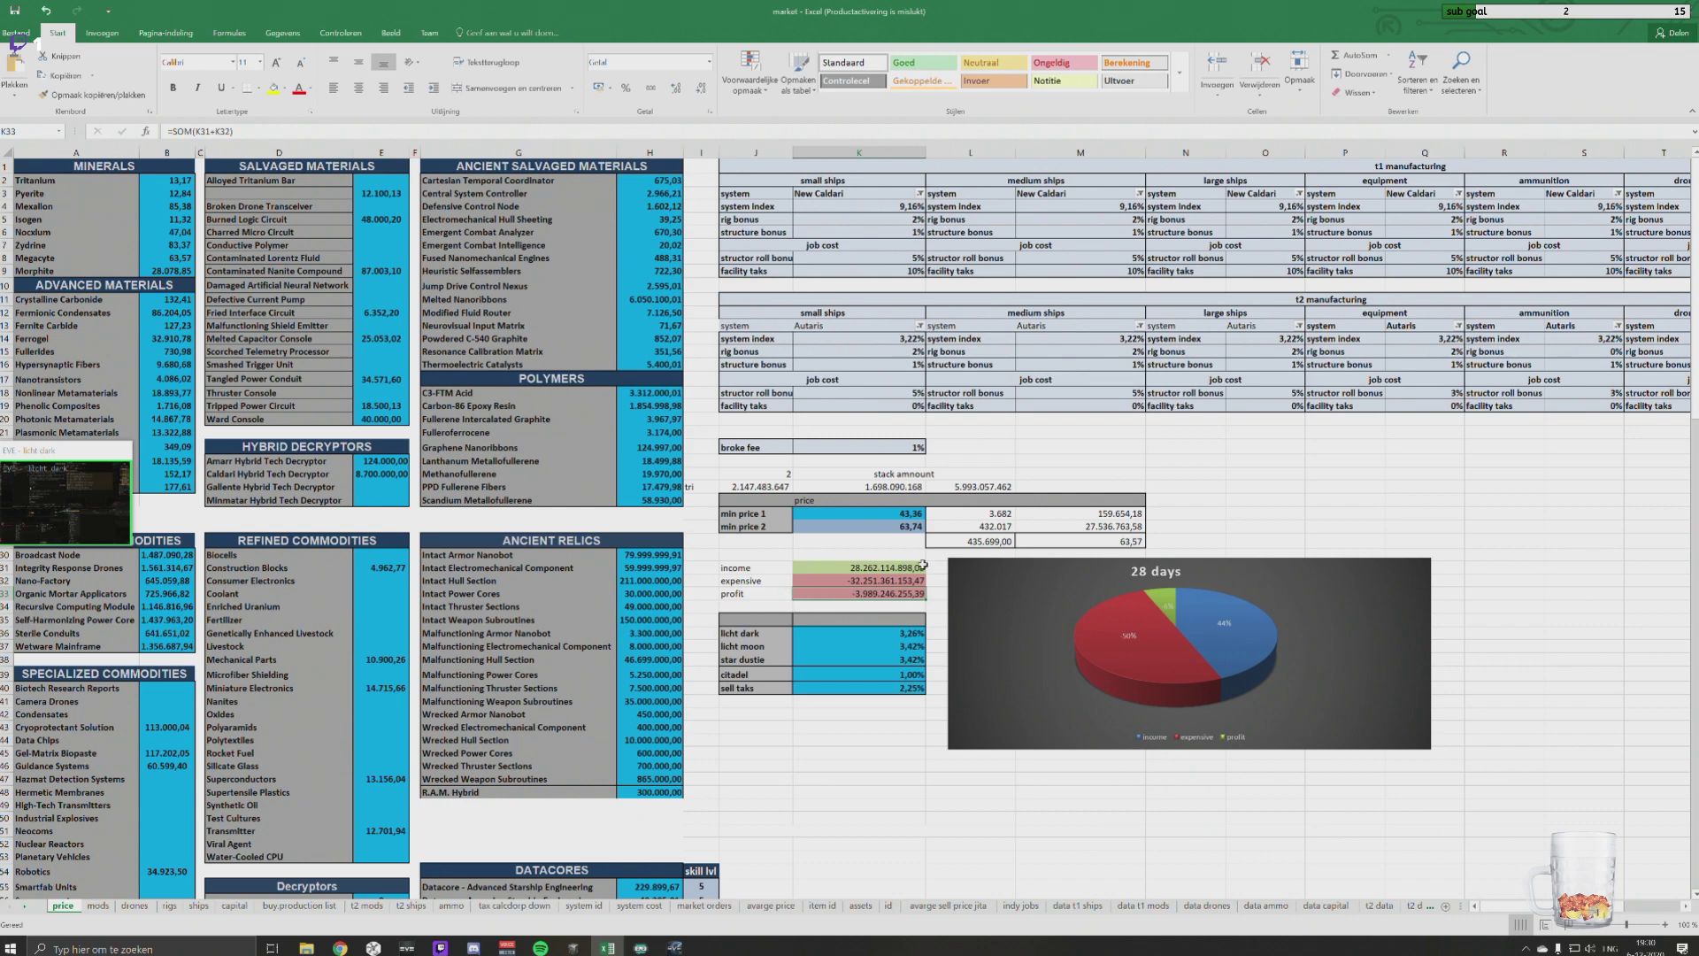
click(876, 567)
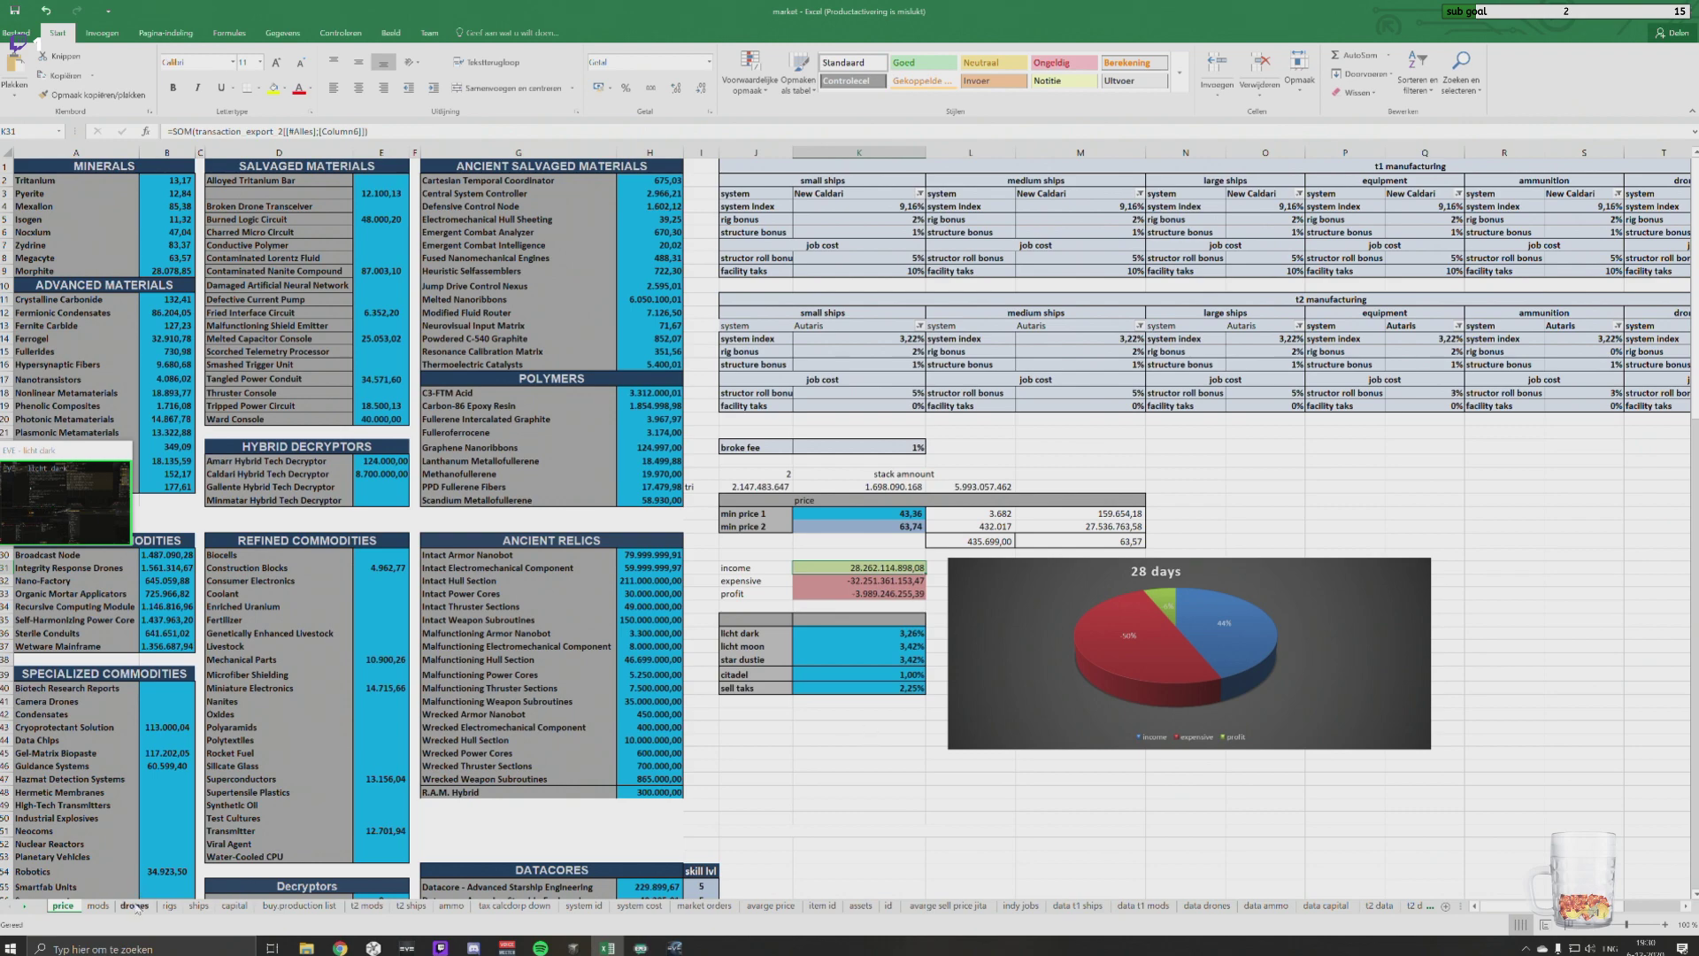
Step: Clear the sell price of Tracking Disruptor I on the mods sheet
click(97, 905)
scroll(324, 533, up, 5)
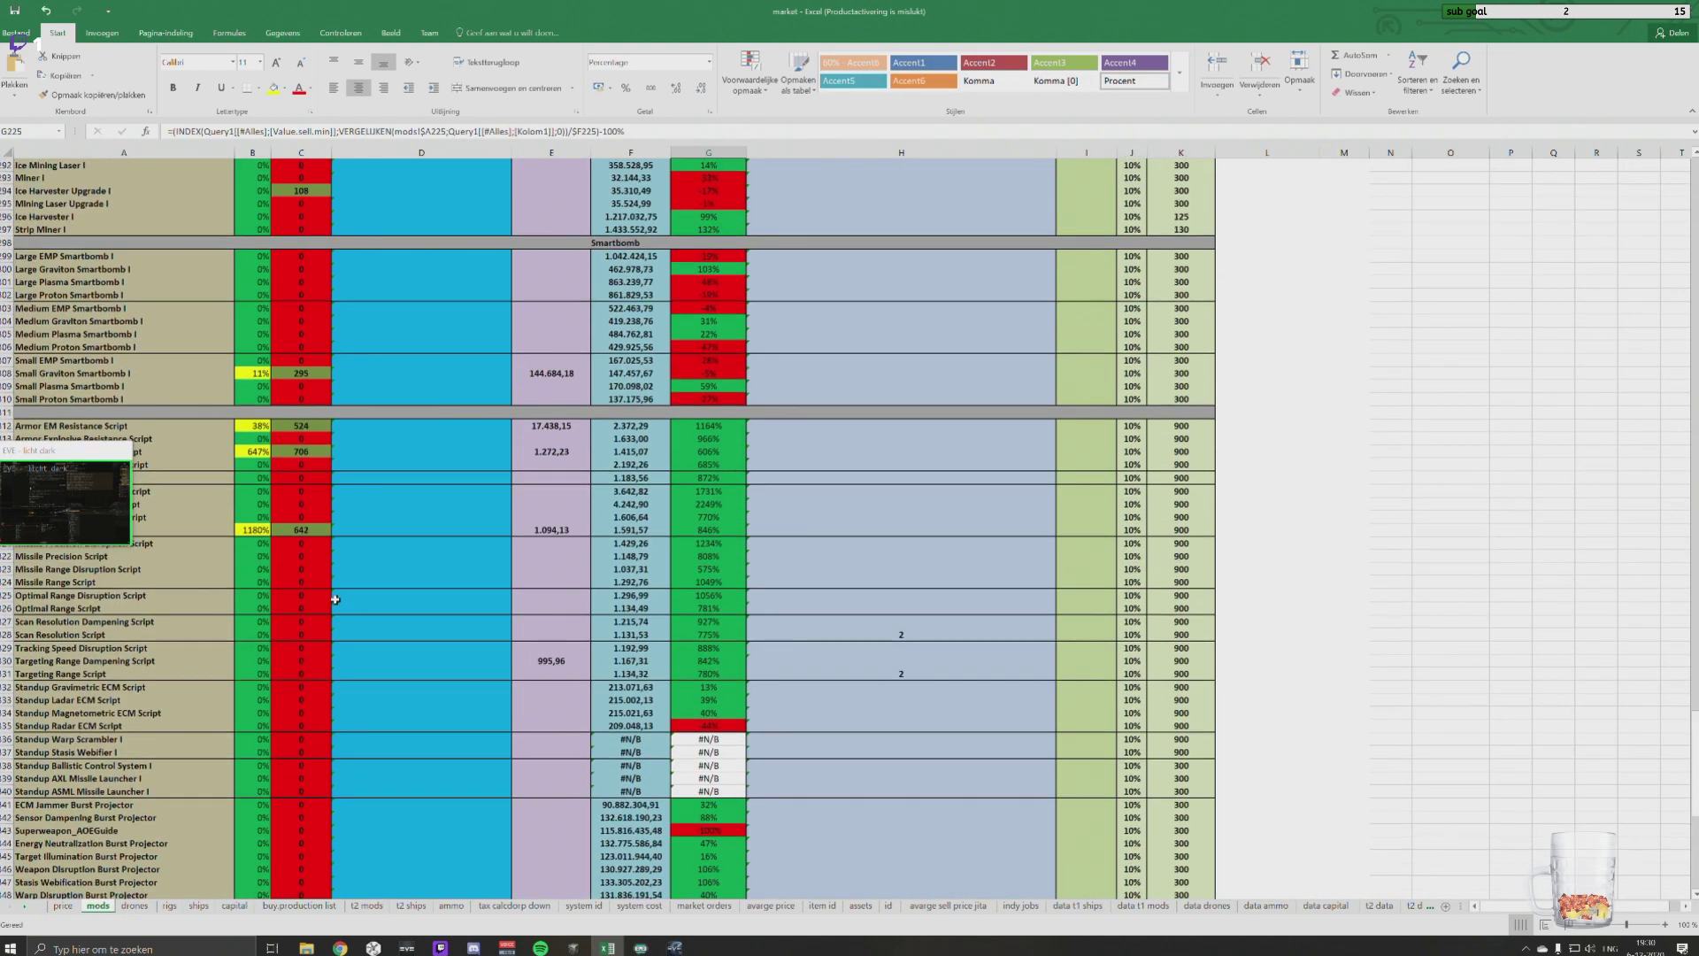
scroll(336, 599, up, 14)
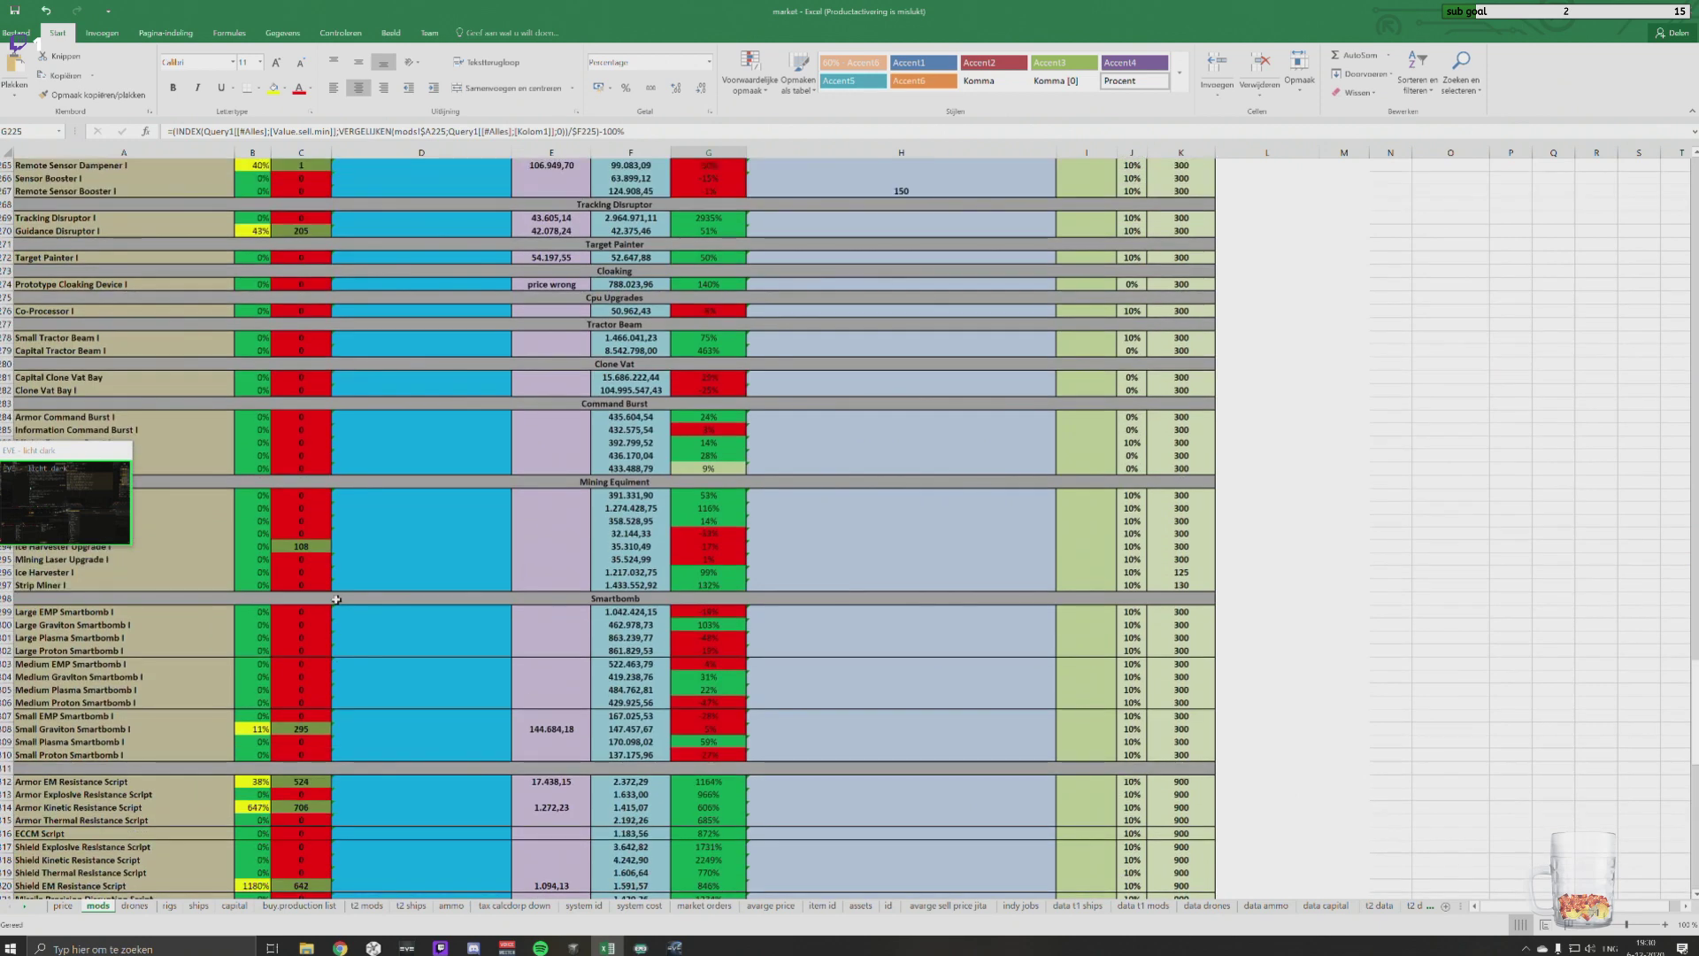
scroll(388, 606, up, 2)
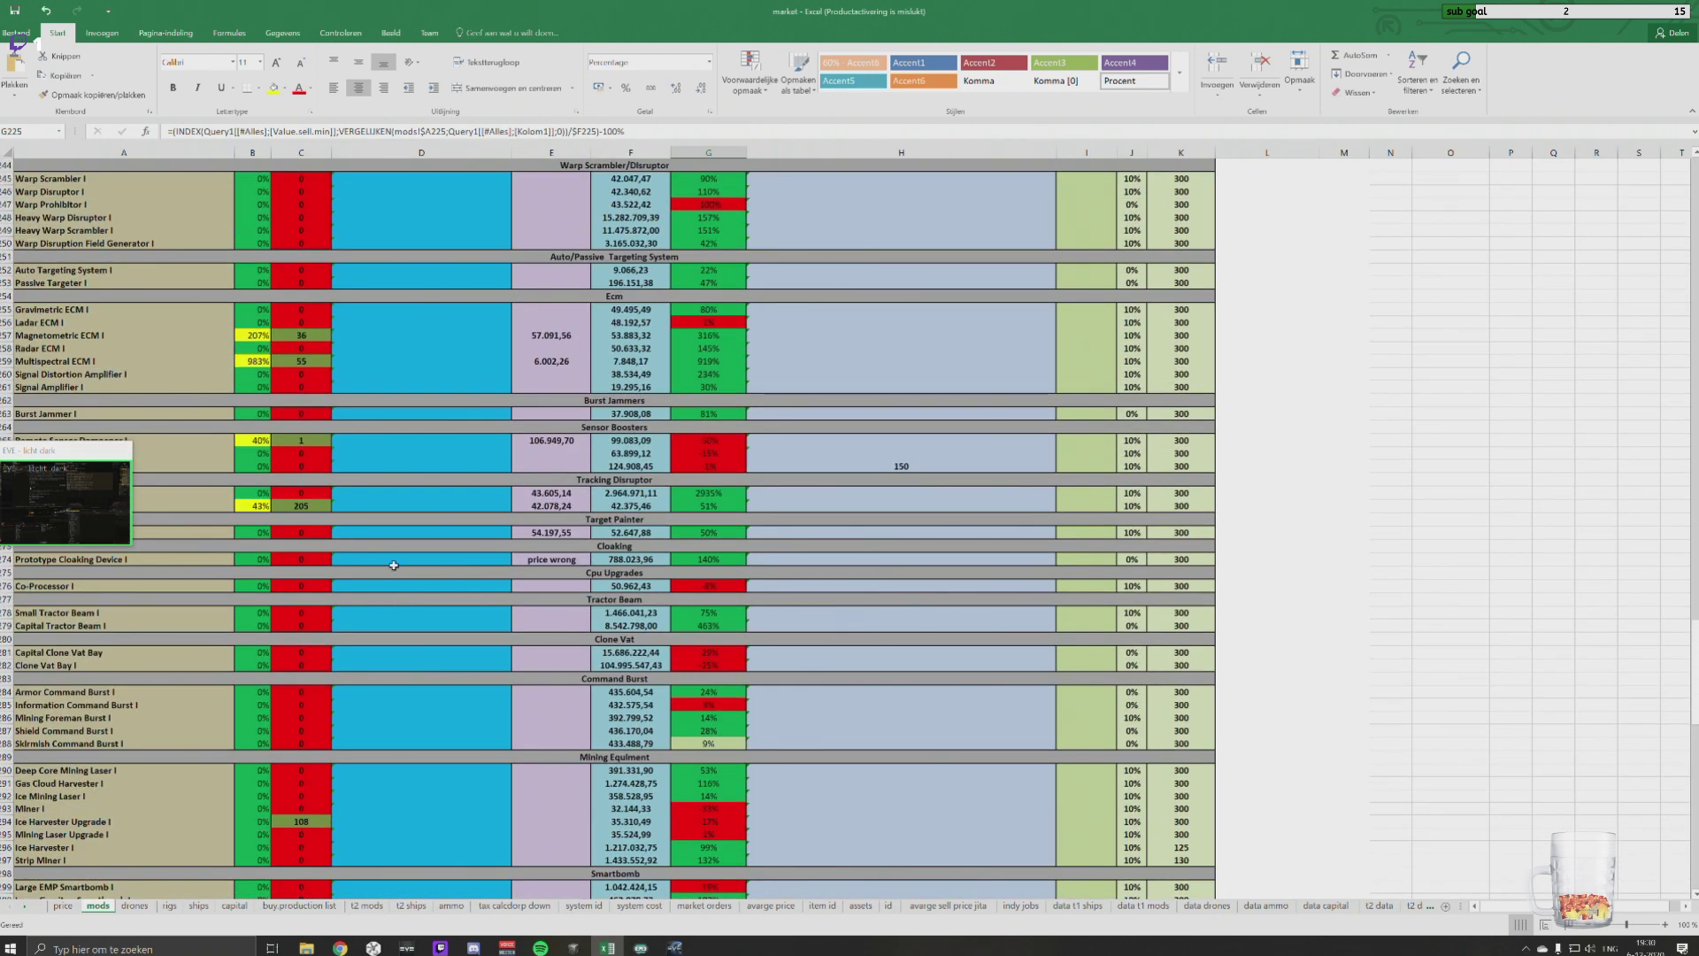
click(556, 492)
key(Delete)
Step: Clear the sell price of Gyrostabilizer I on the mods sheet
scroll(431, 504, up, 7)
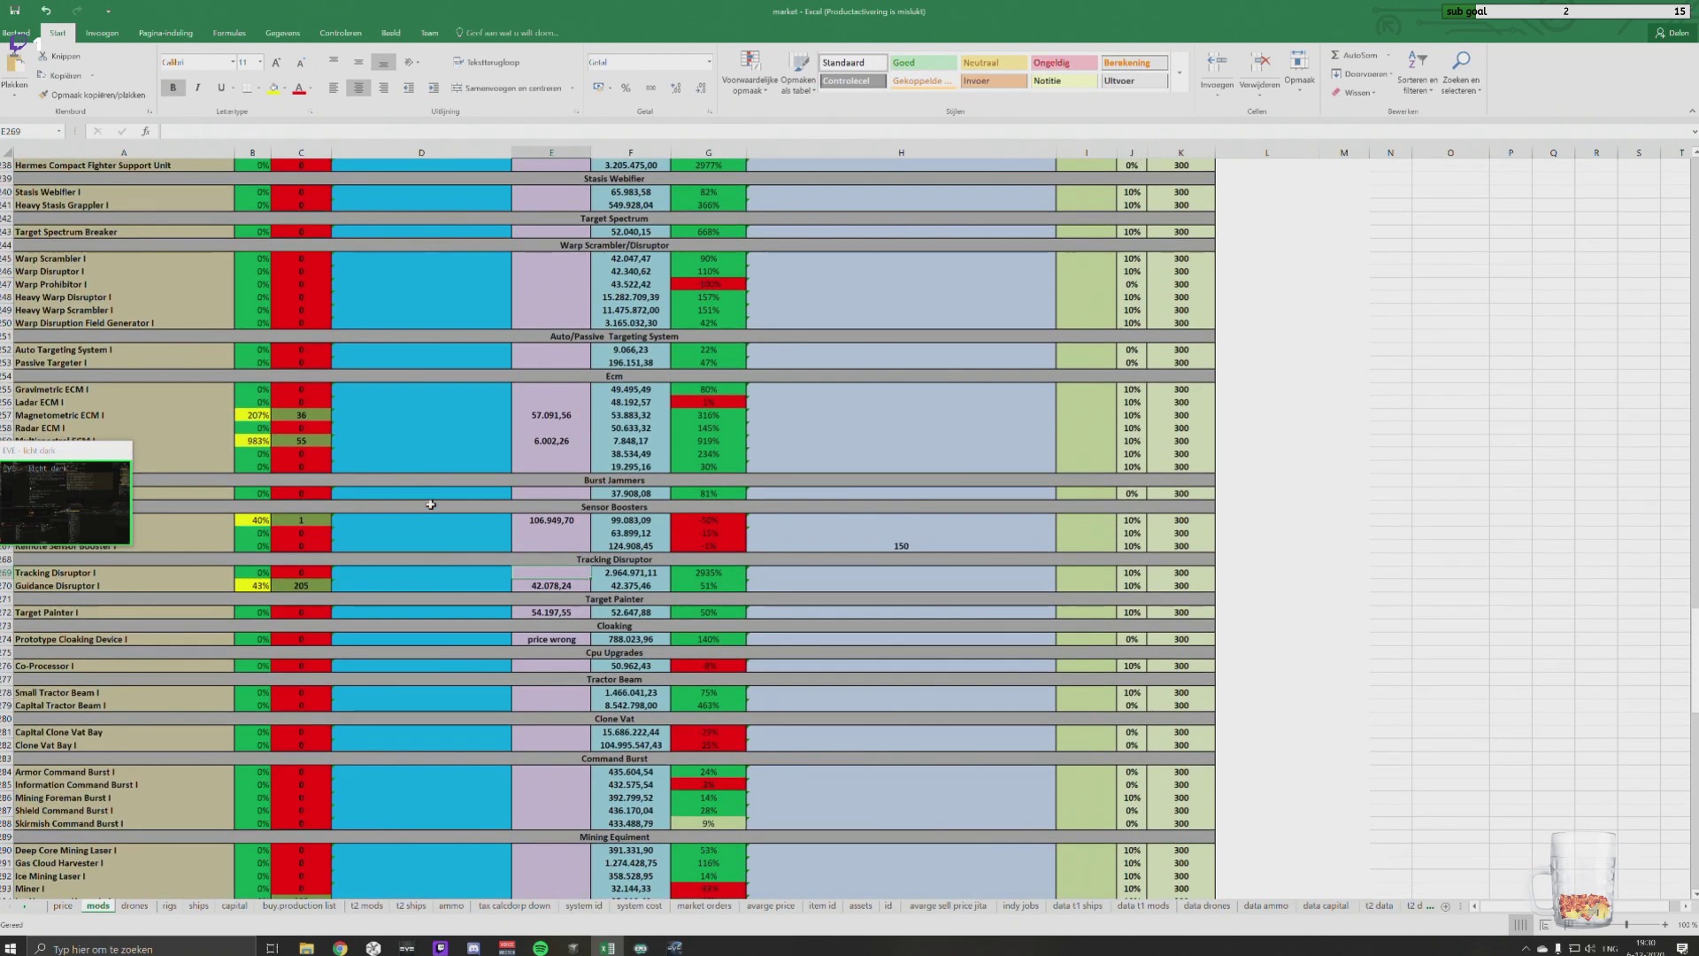
scroll(476, 556, up, 20)
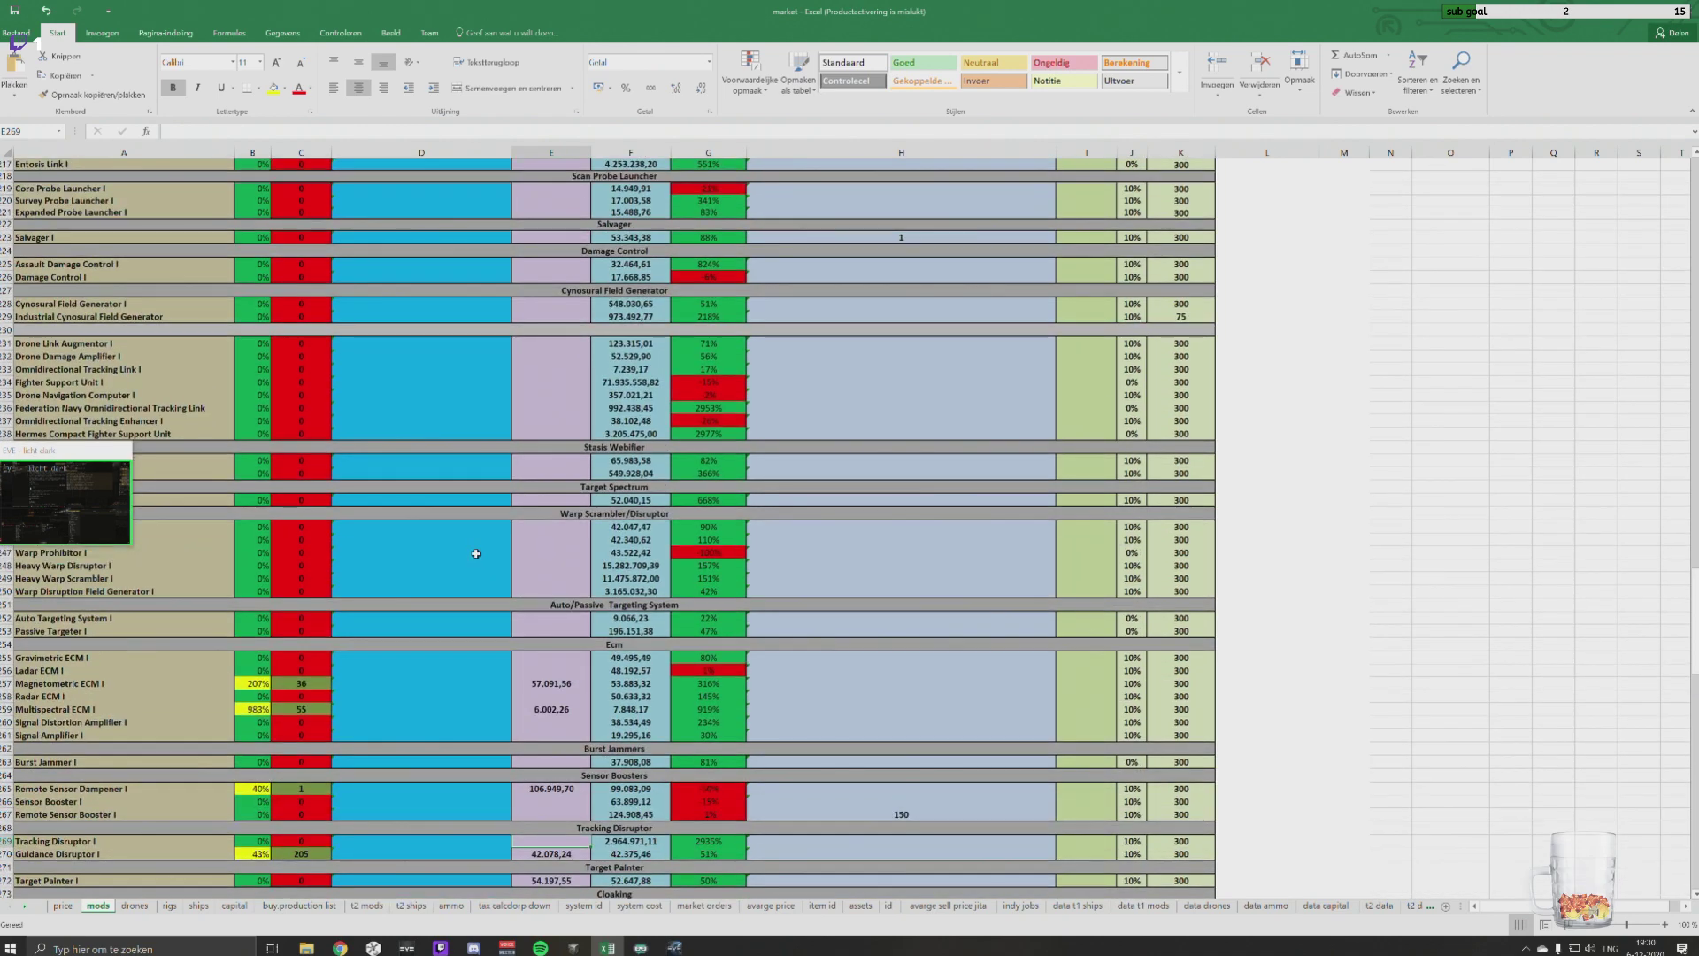
scroll(416, 544, up, 20)
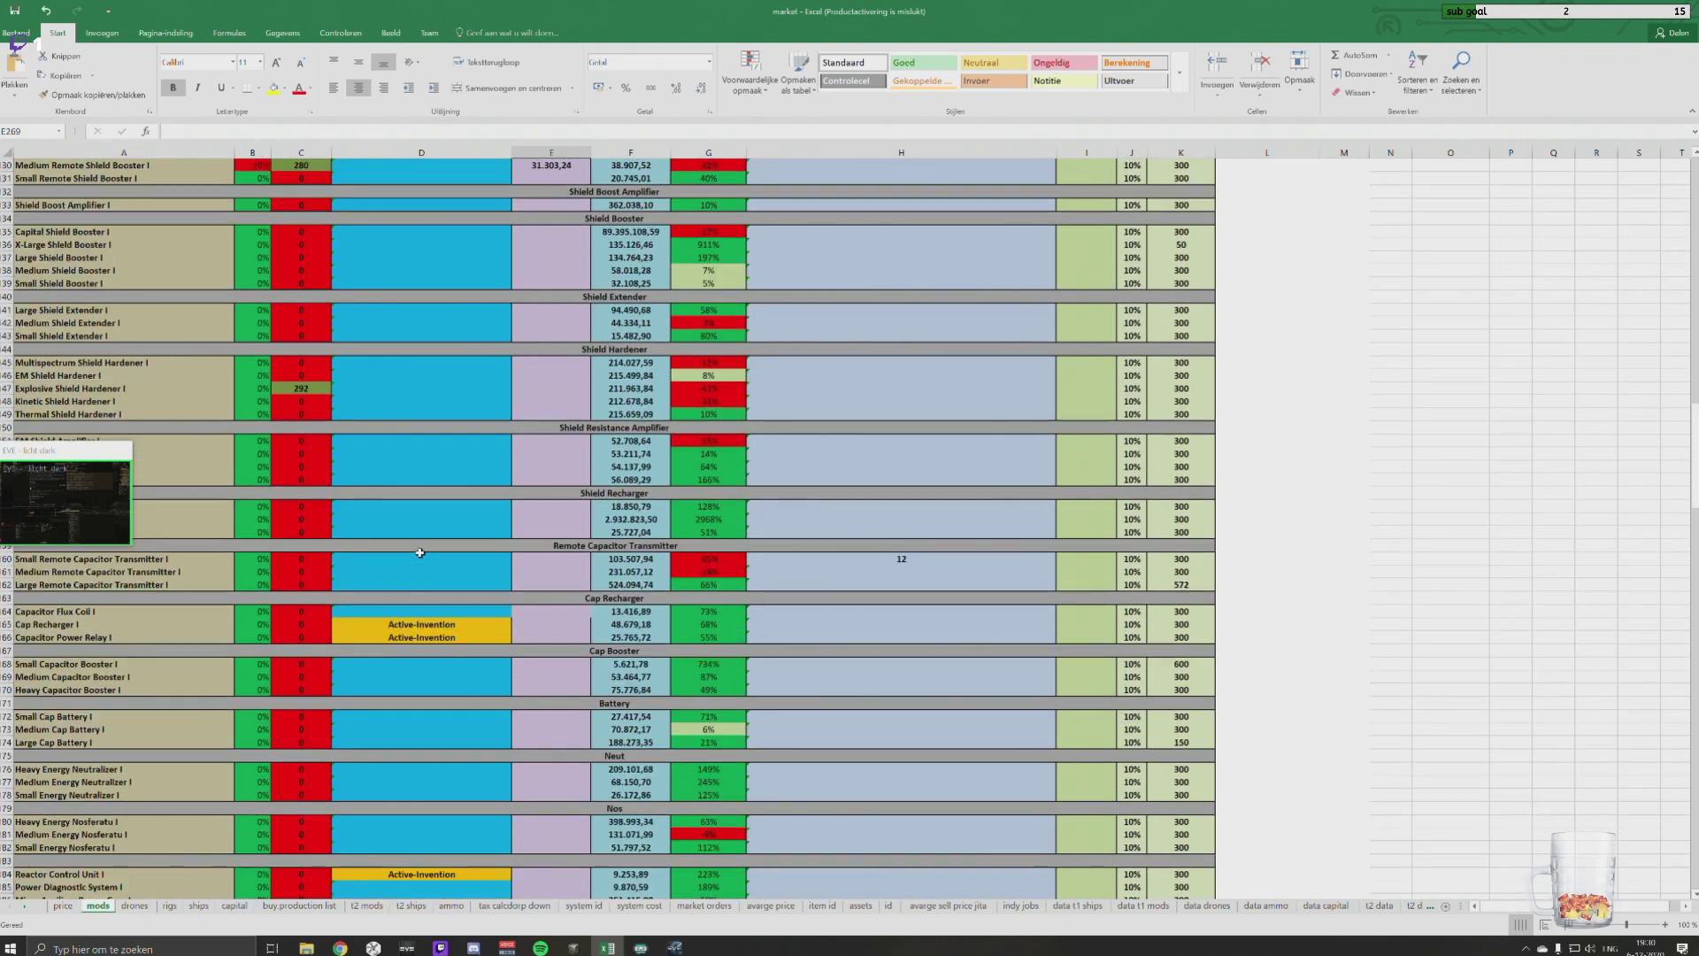
scroll(410, 533, up, 15)
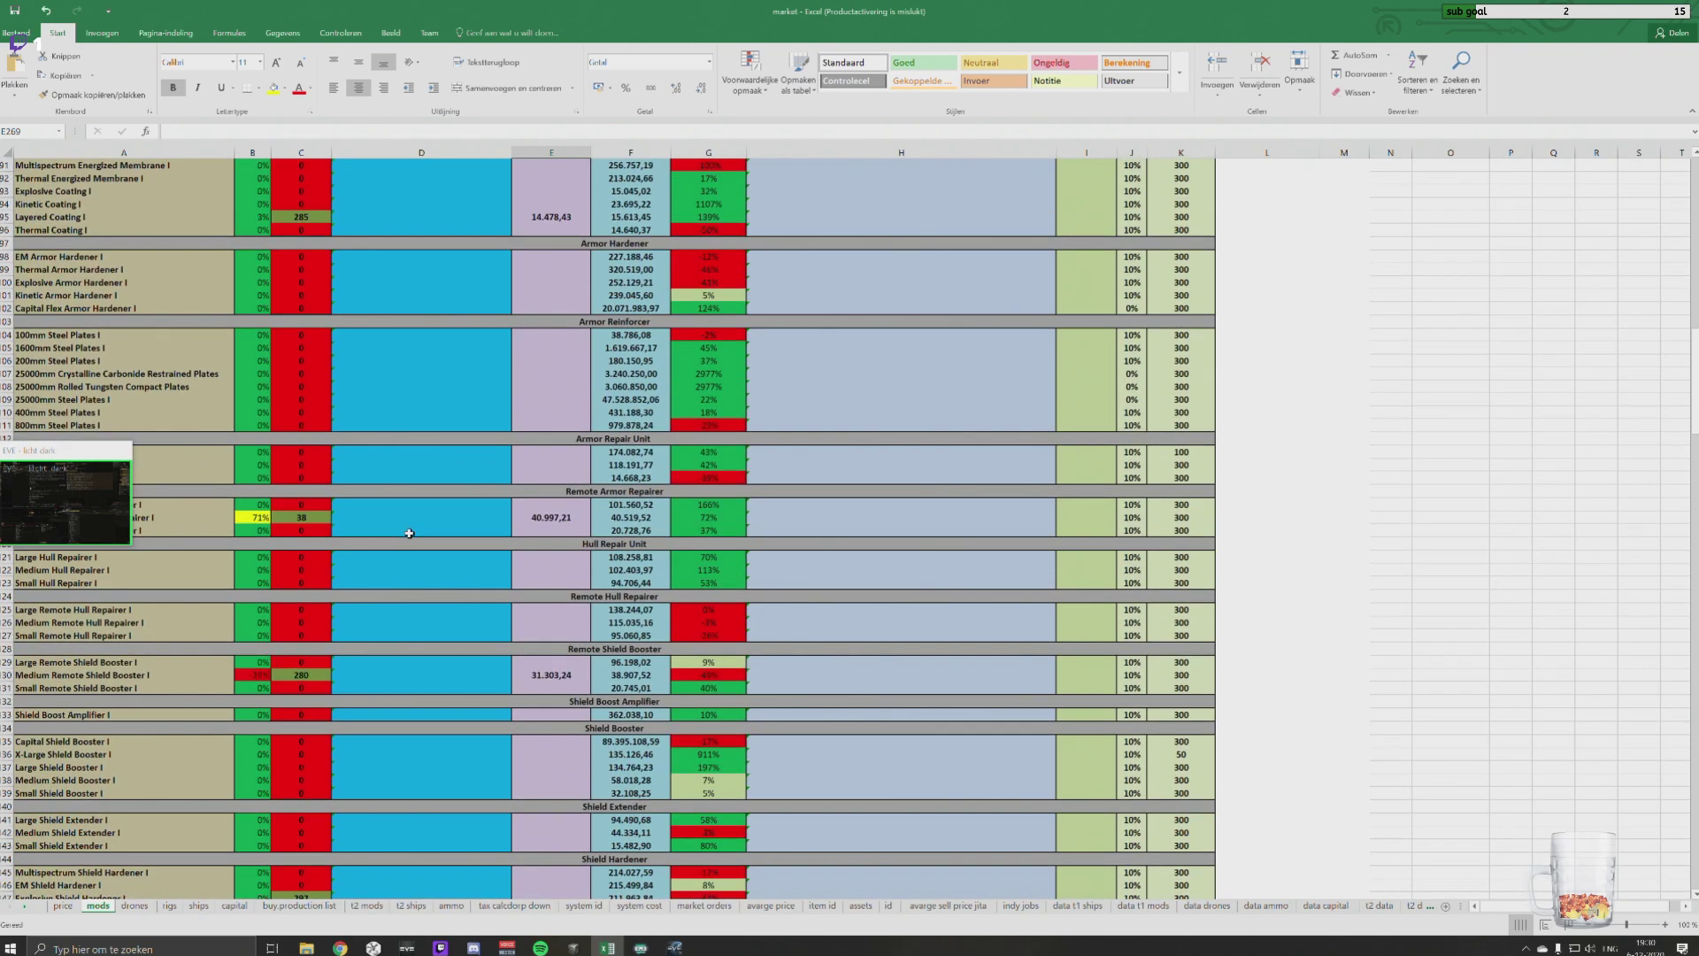
scroll(533, 528, up, 1)
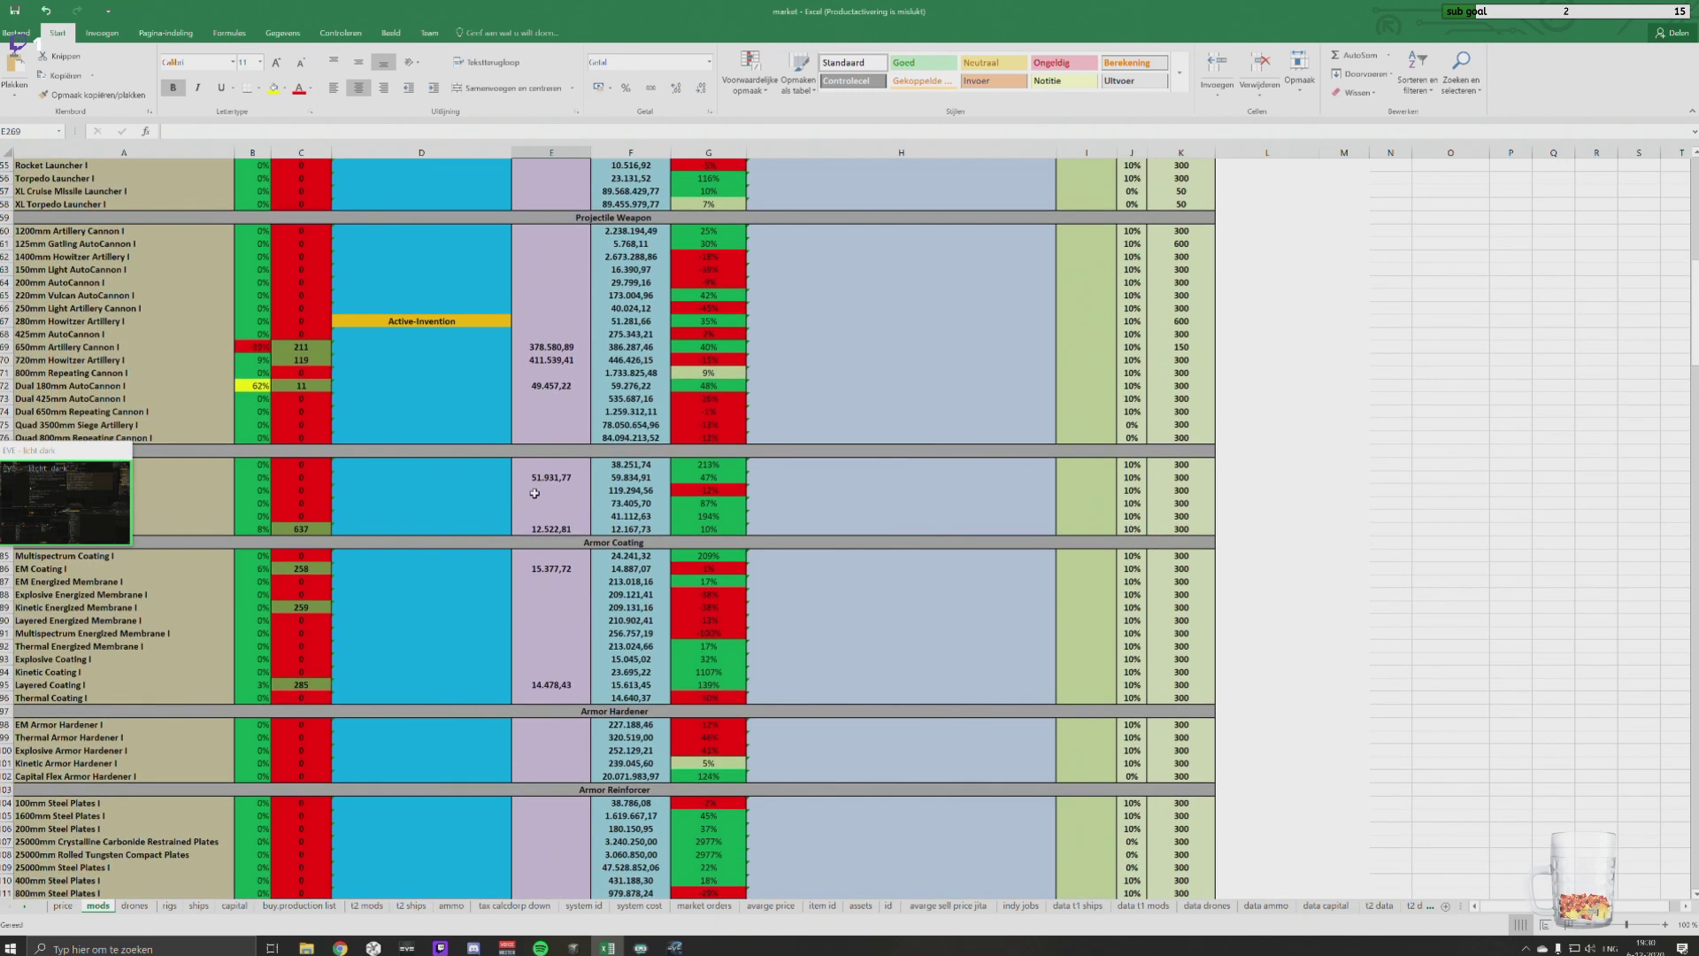
click(551, 477)
key(Delete)
Step: Check the sell prices in the upper mods rows and on the drones and rigs sheets
scroll(423, 488, up, 17)
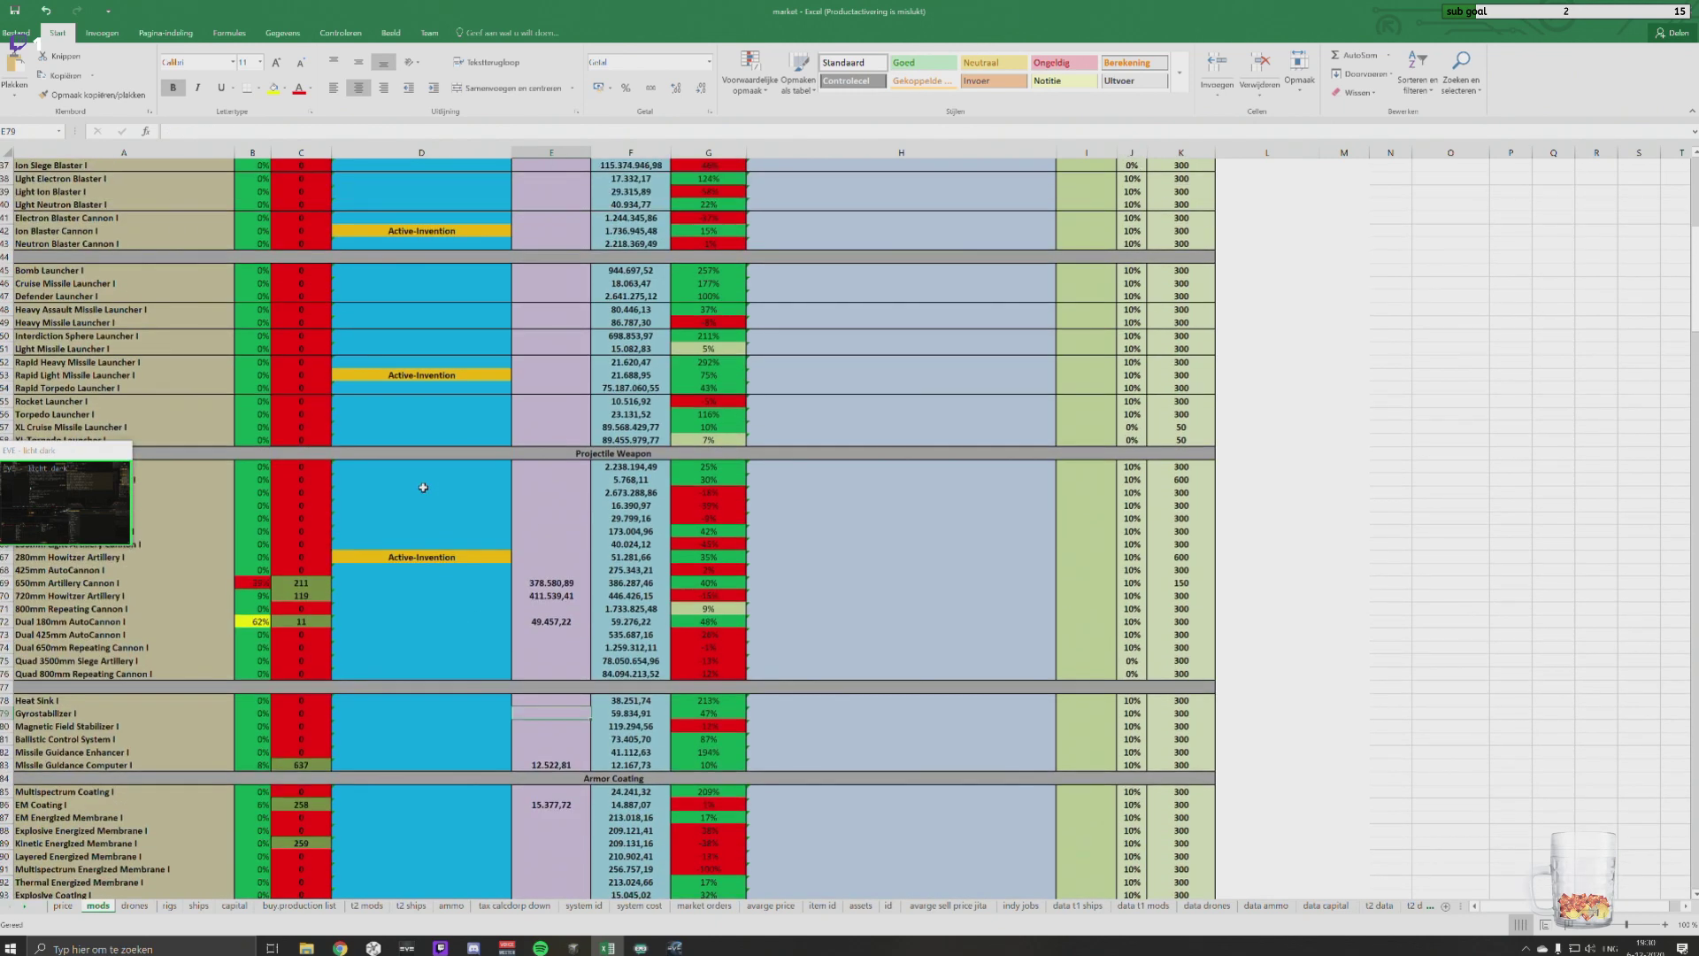
scroll(416, 507, up, 1)
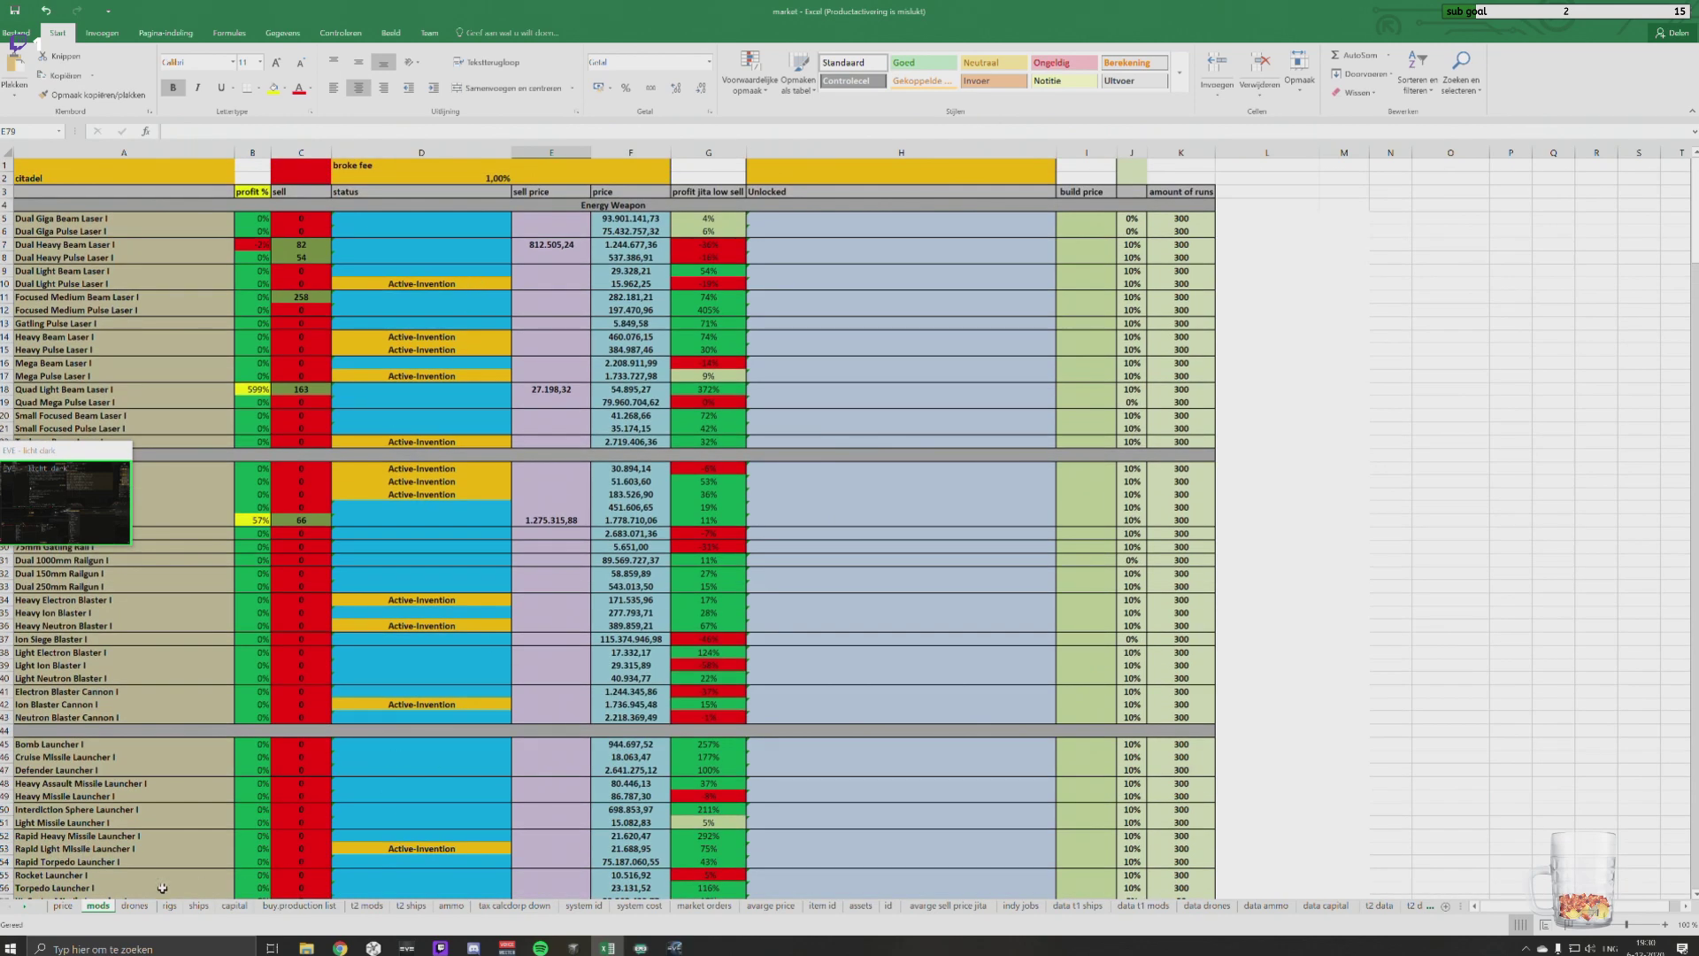
click(140, 906)
scroll(482, 644, up, 3)
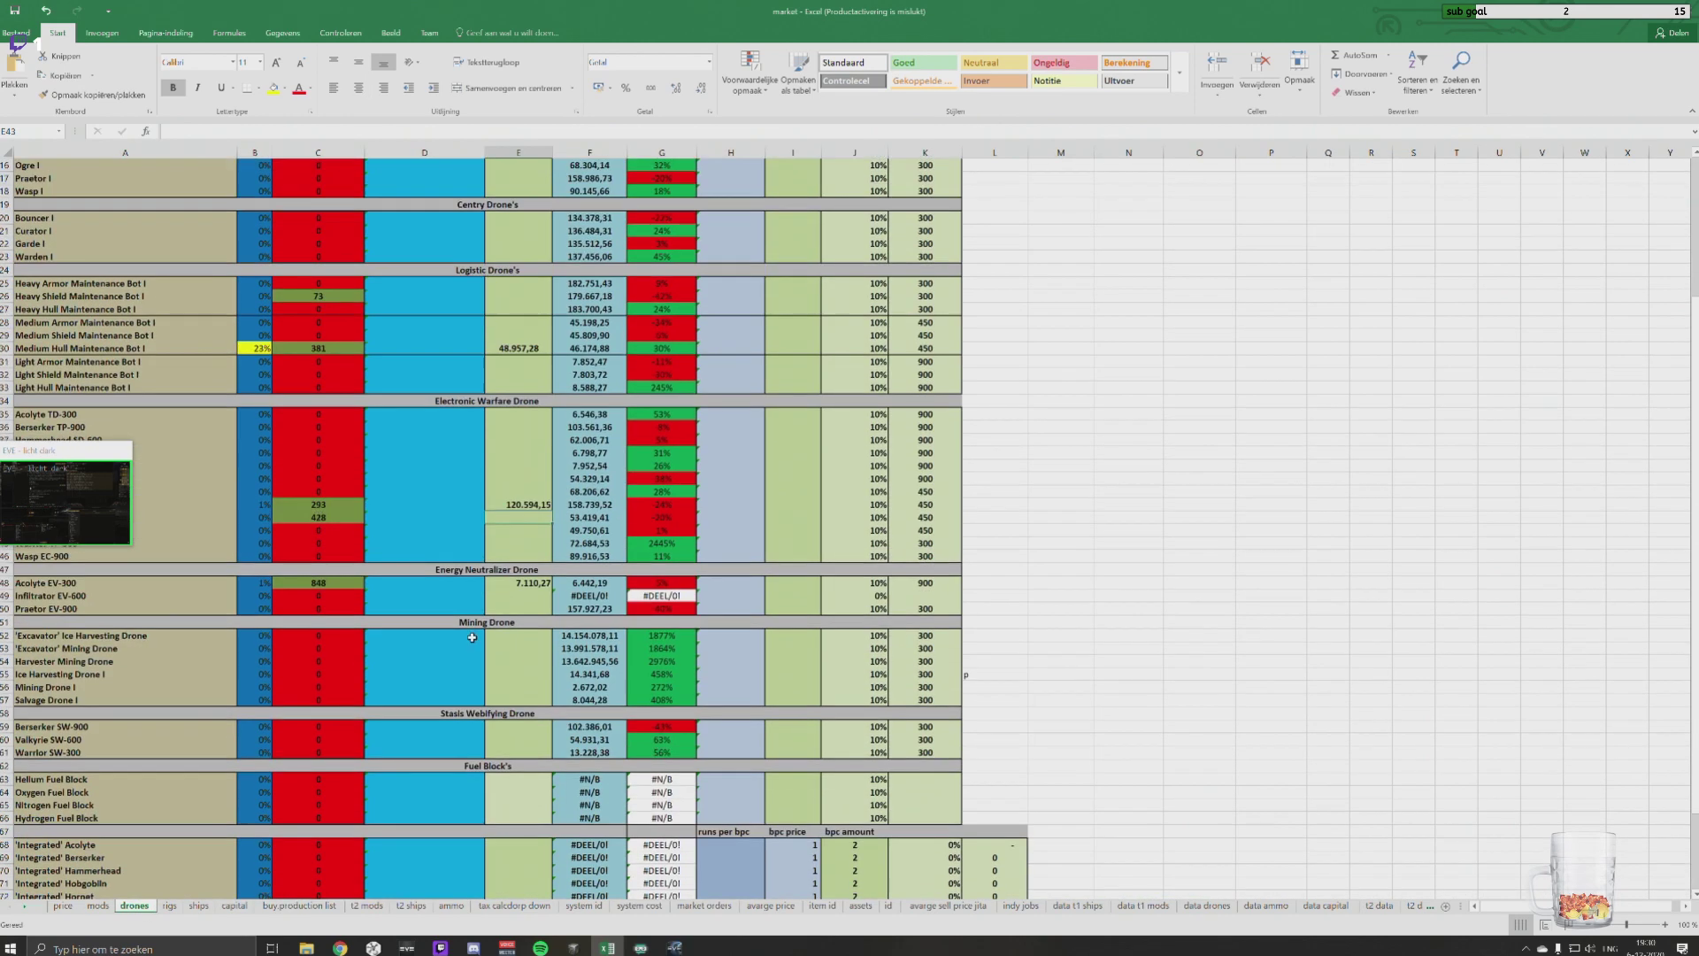
scroll(398, 761, down, 2)
click(170, 906)
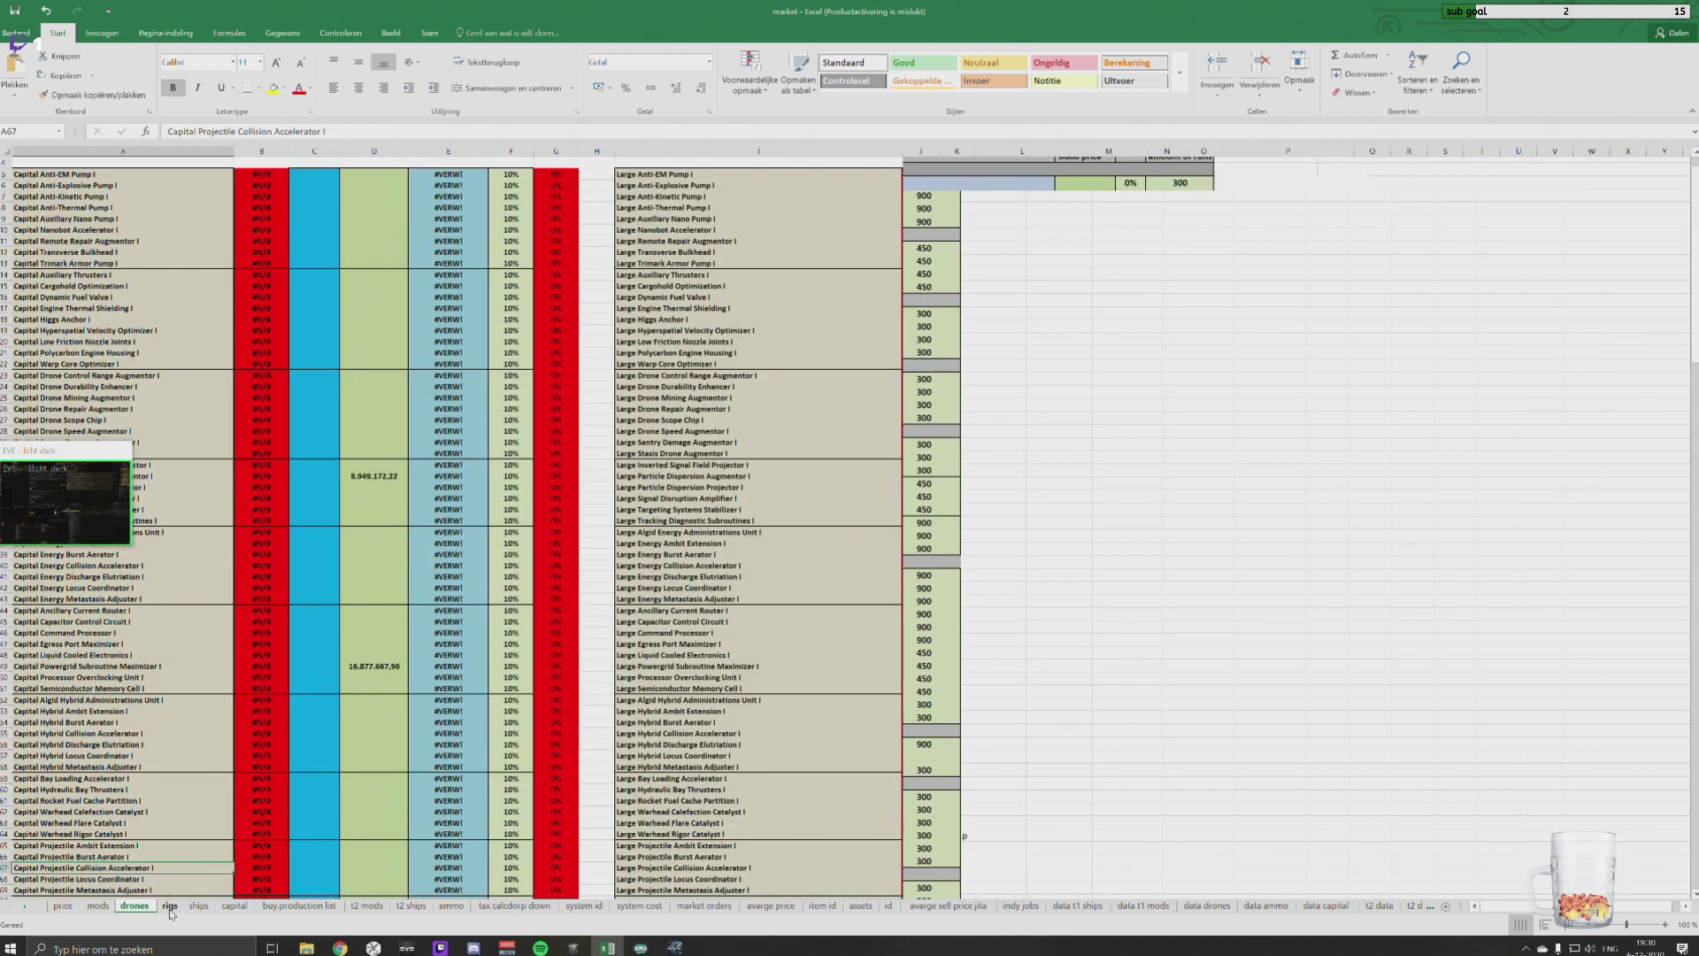
Step: Clear the sell prices of Iteron Mark V and Atron on the ships sheet
click(198, 905)
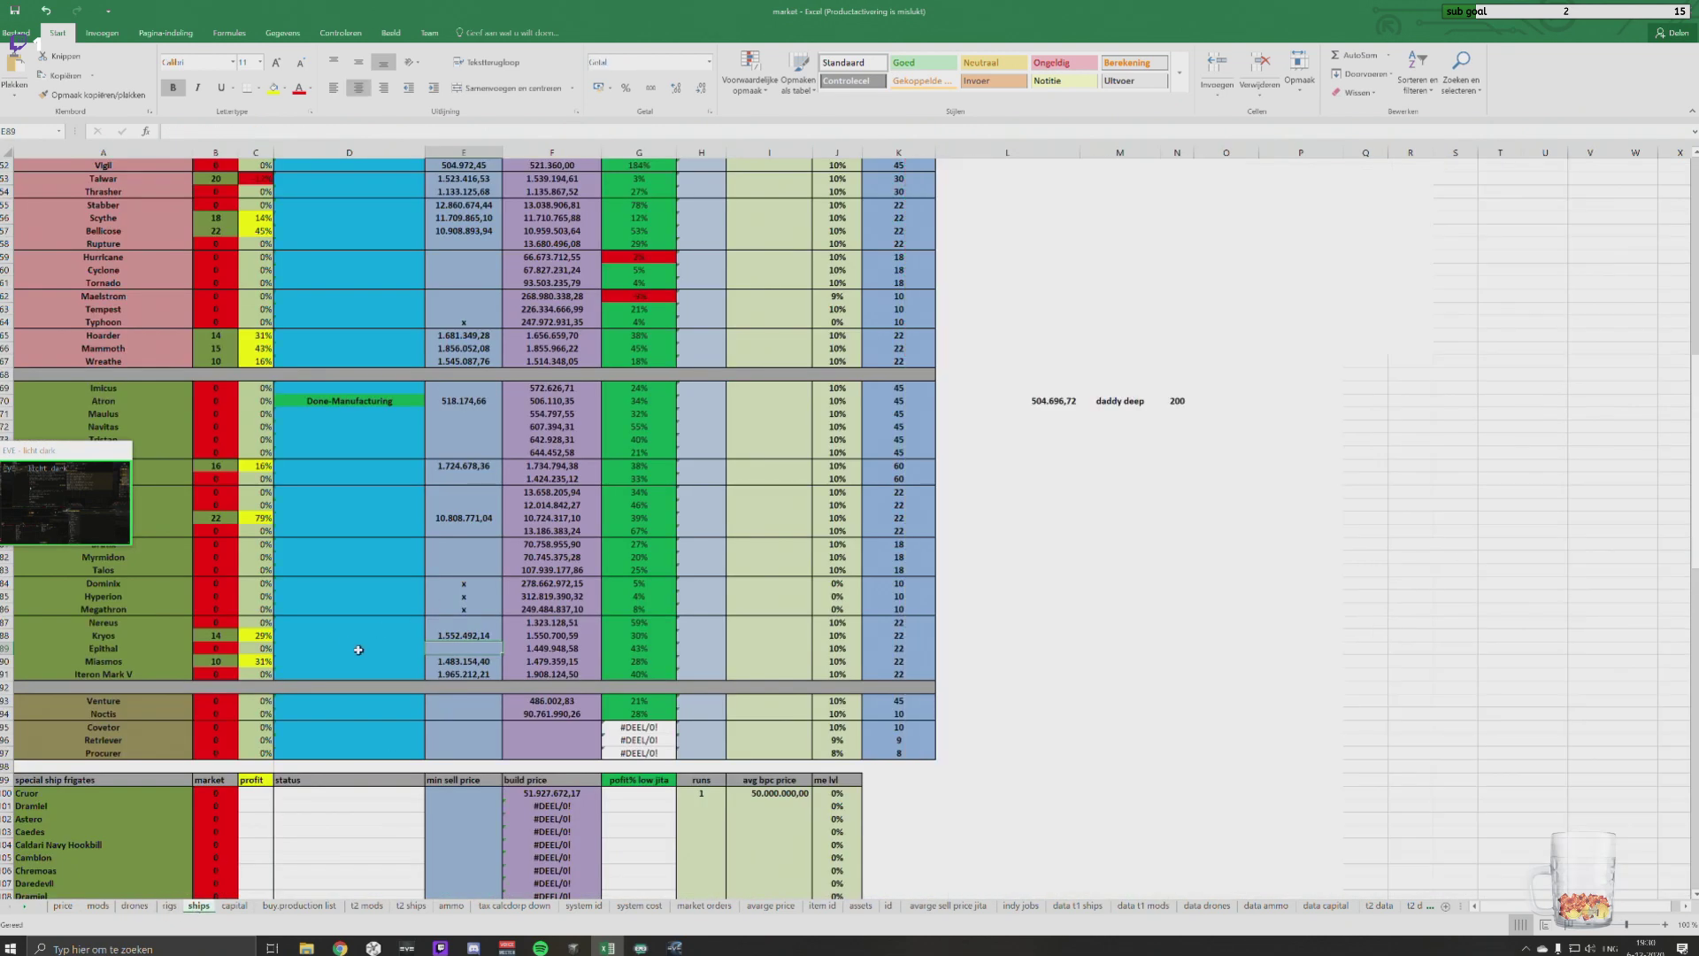
click(434, 676)
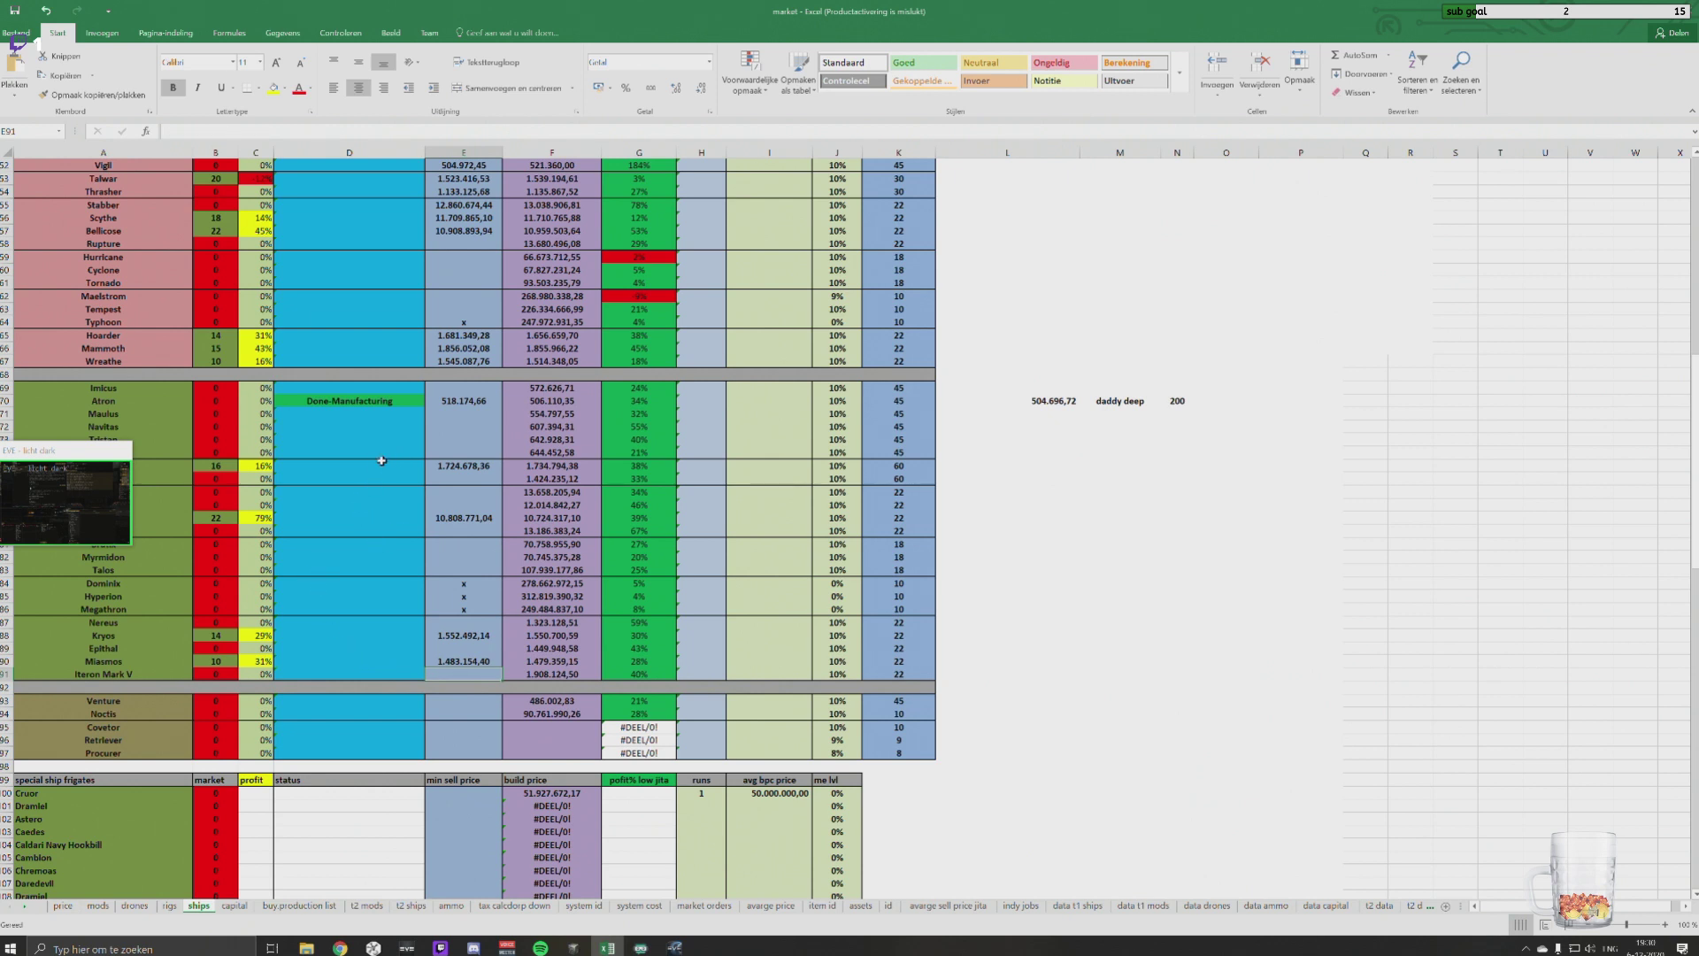
click(347, 402)
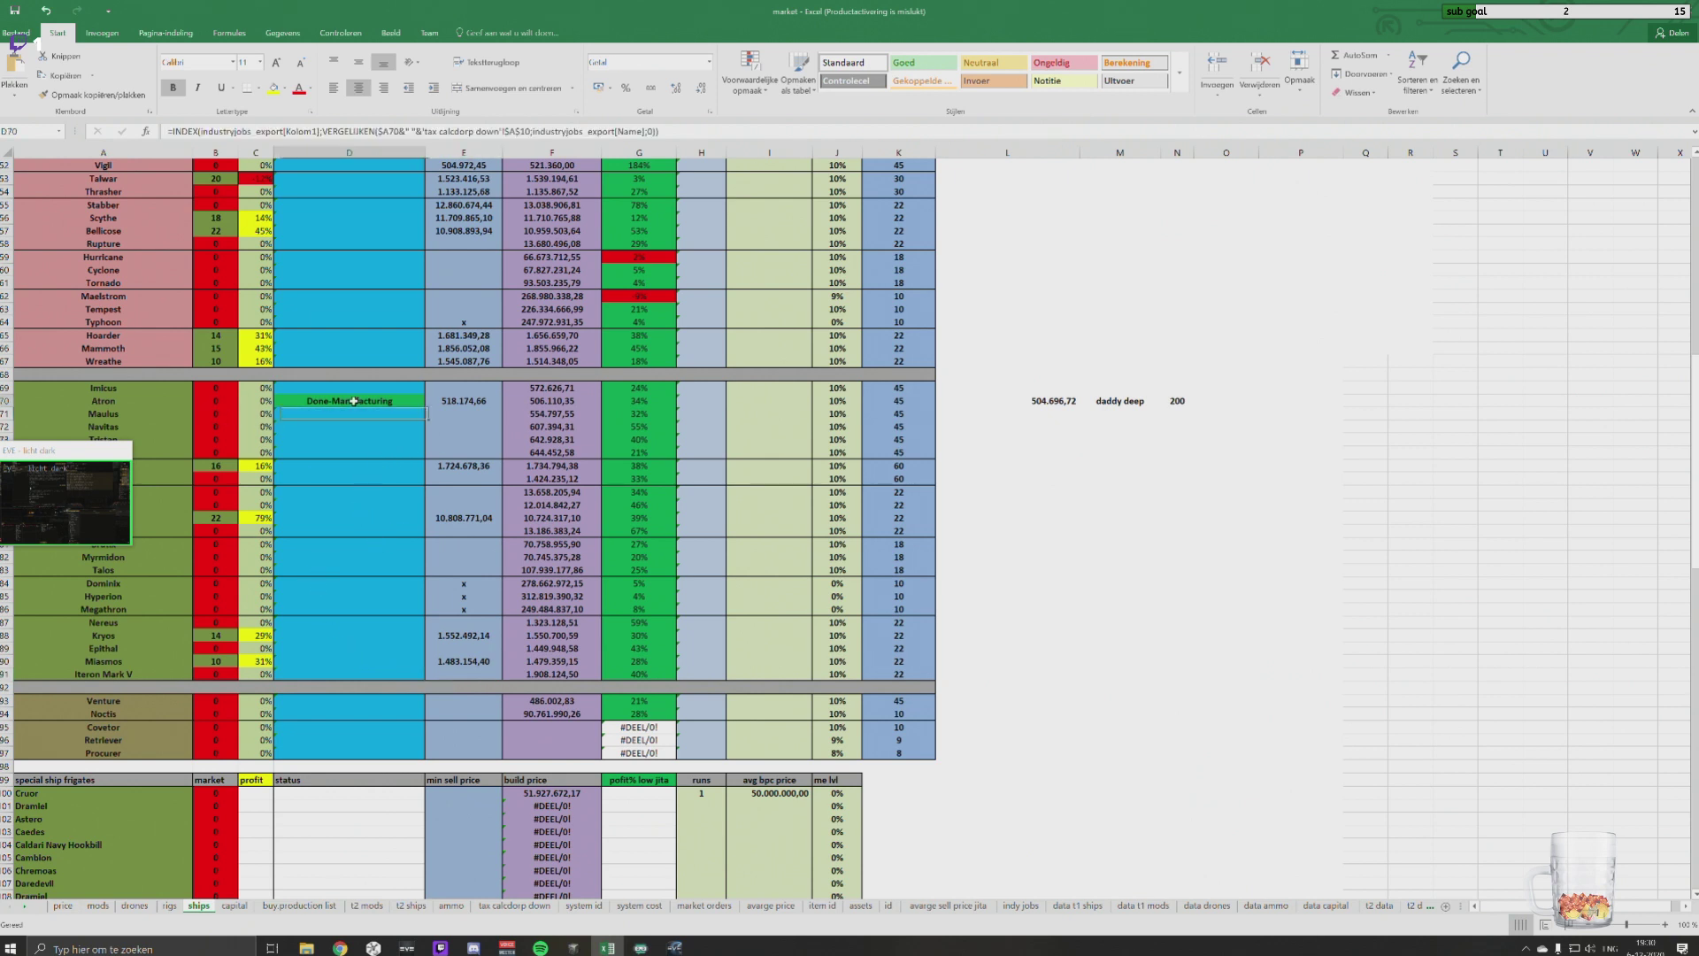
click(451, 402)
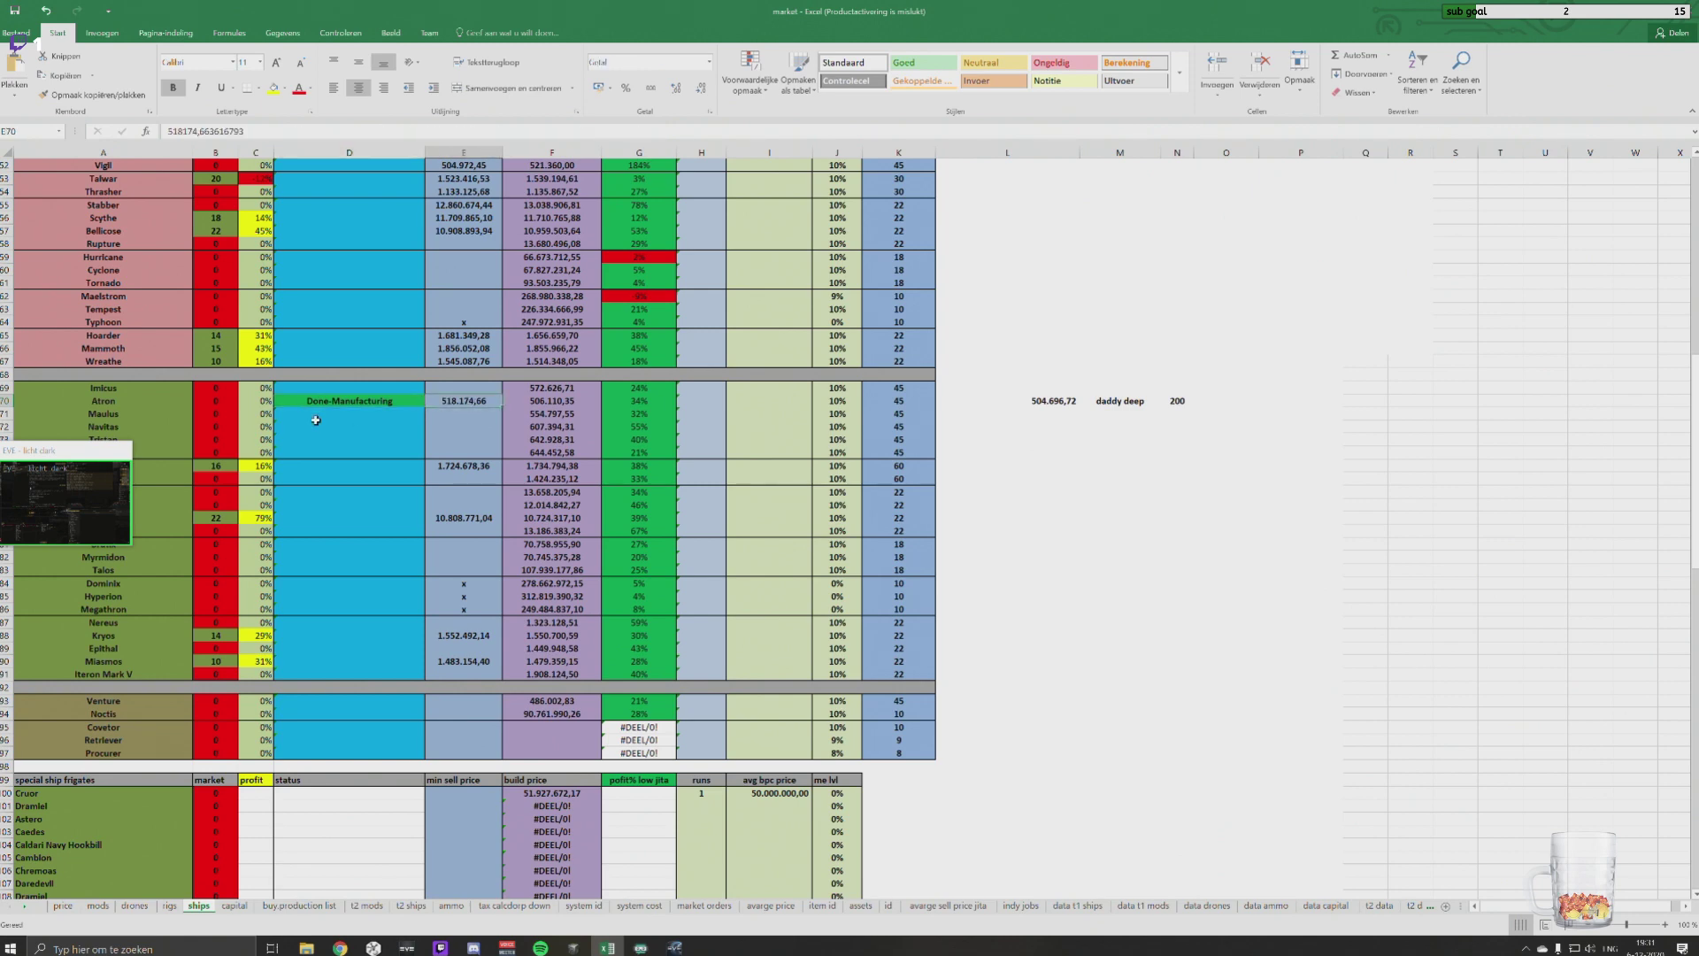
key(Delete)
Step: Clear the sell prices of Stabber, Thrasher and Vigil on the ships sheet
scroll(327, 531, up, 5)
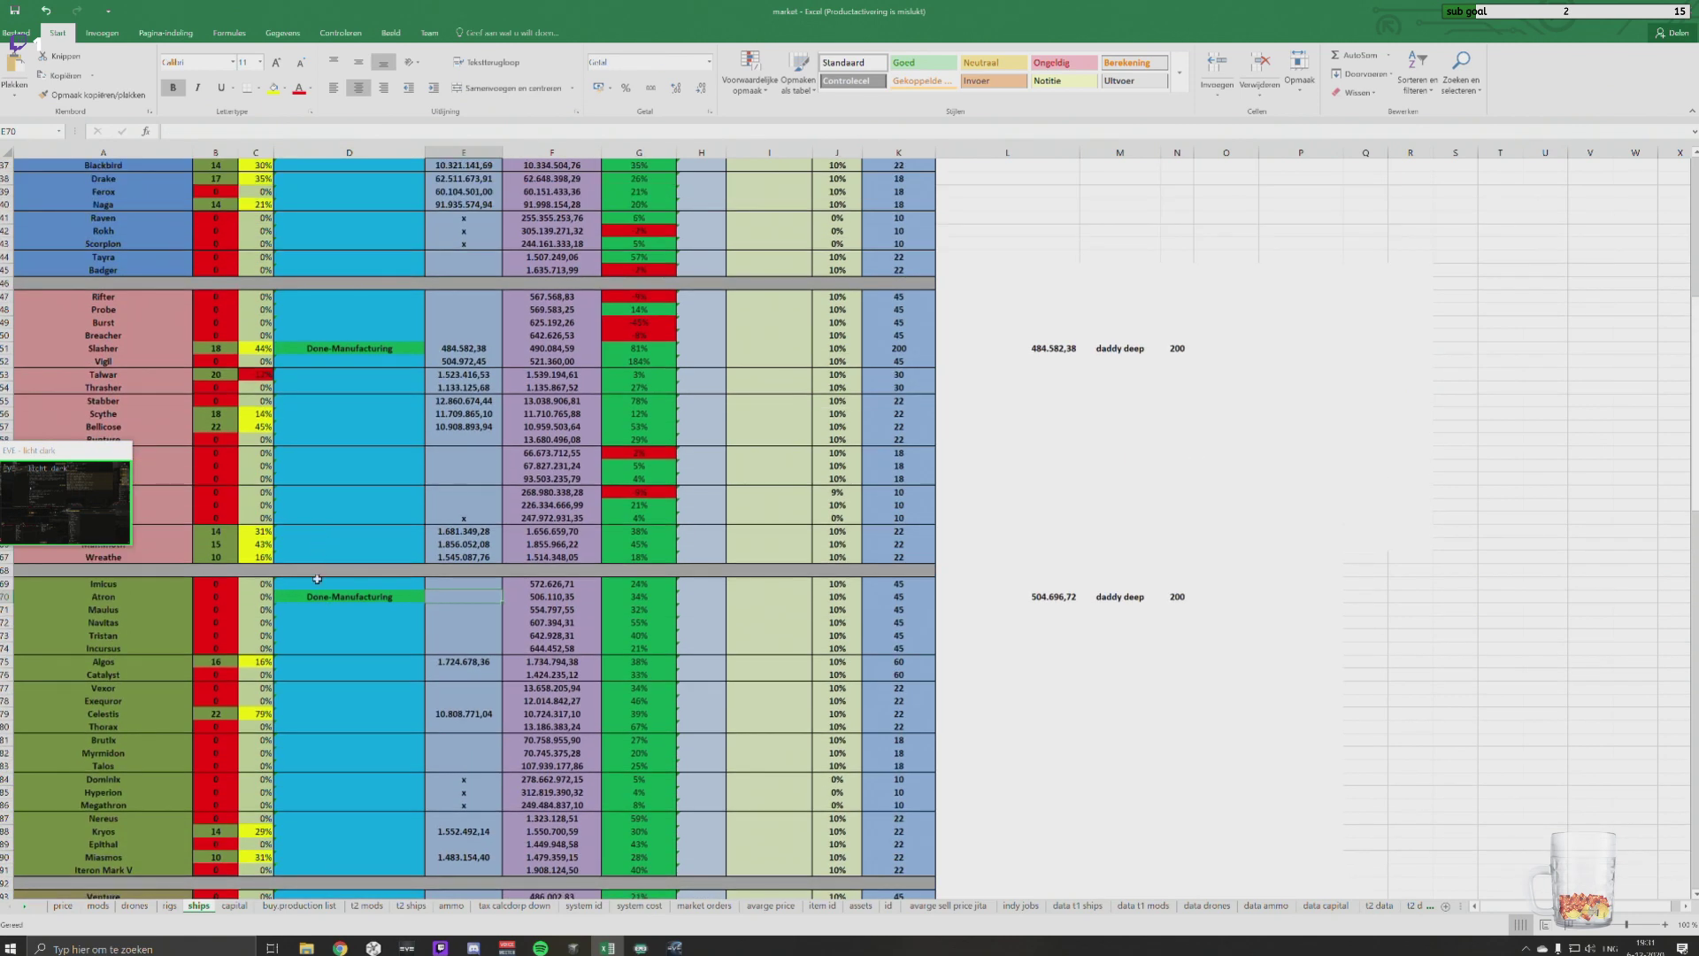
scroll(319, 576, up, 1)
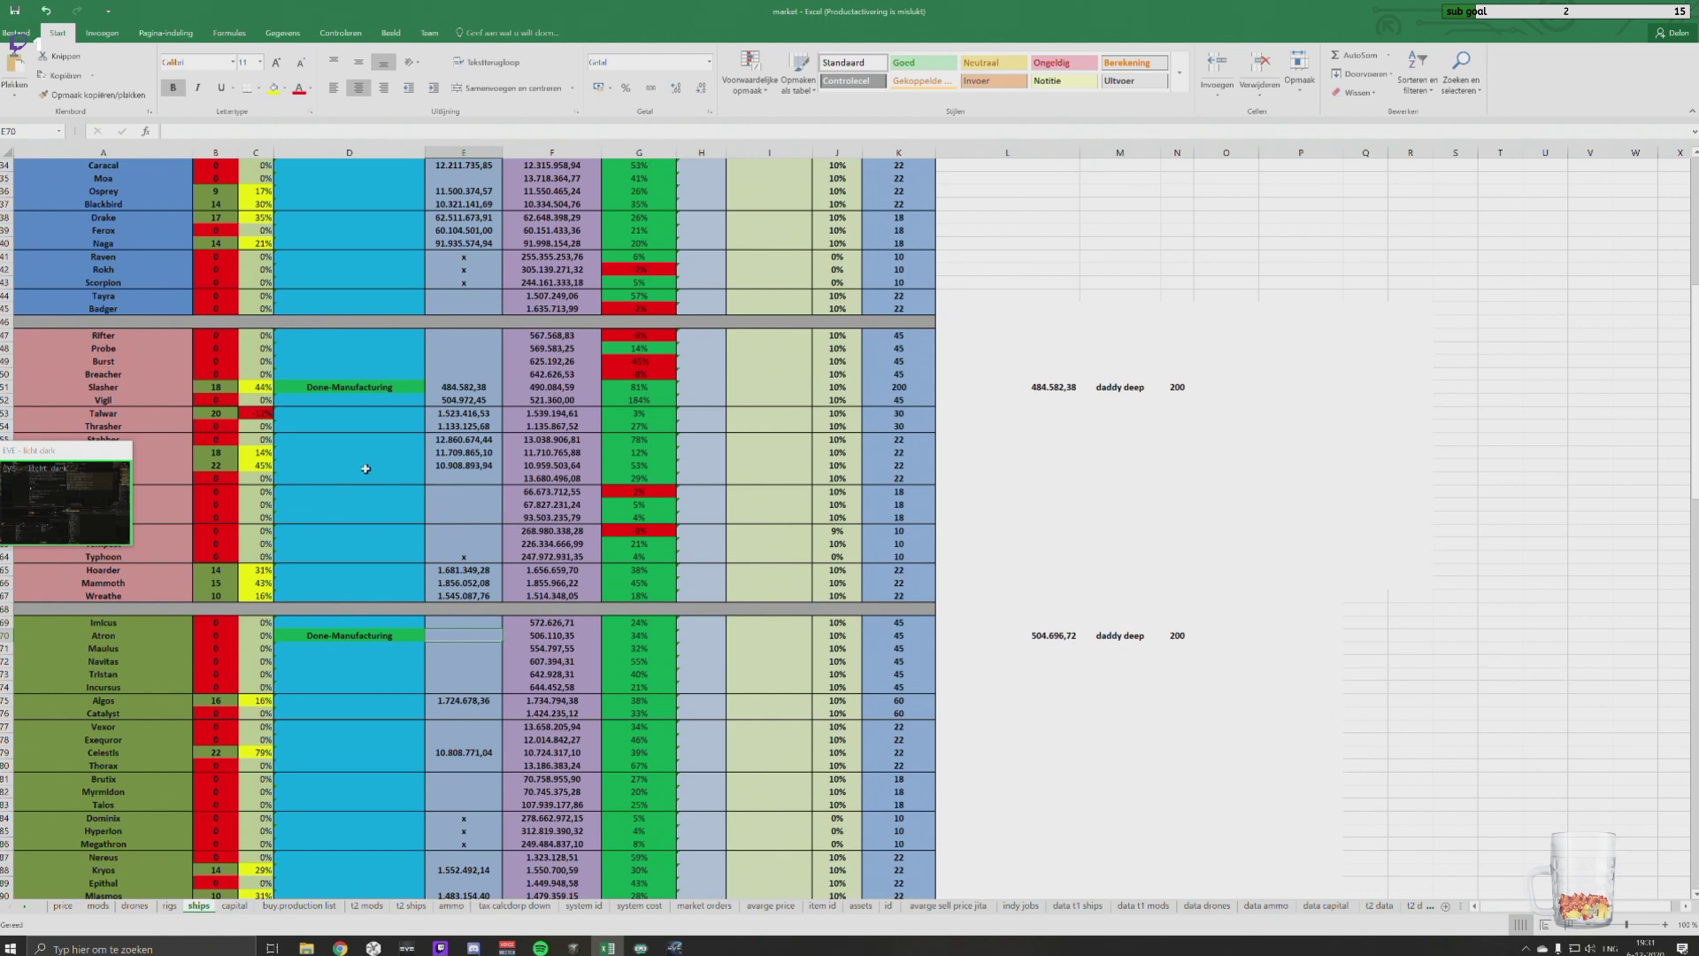
scroll(365, 469, down, 1)
click(446, 400)
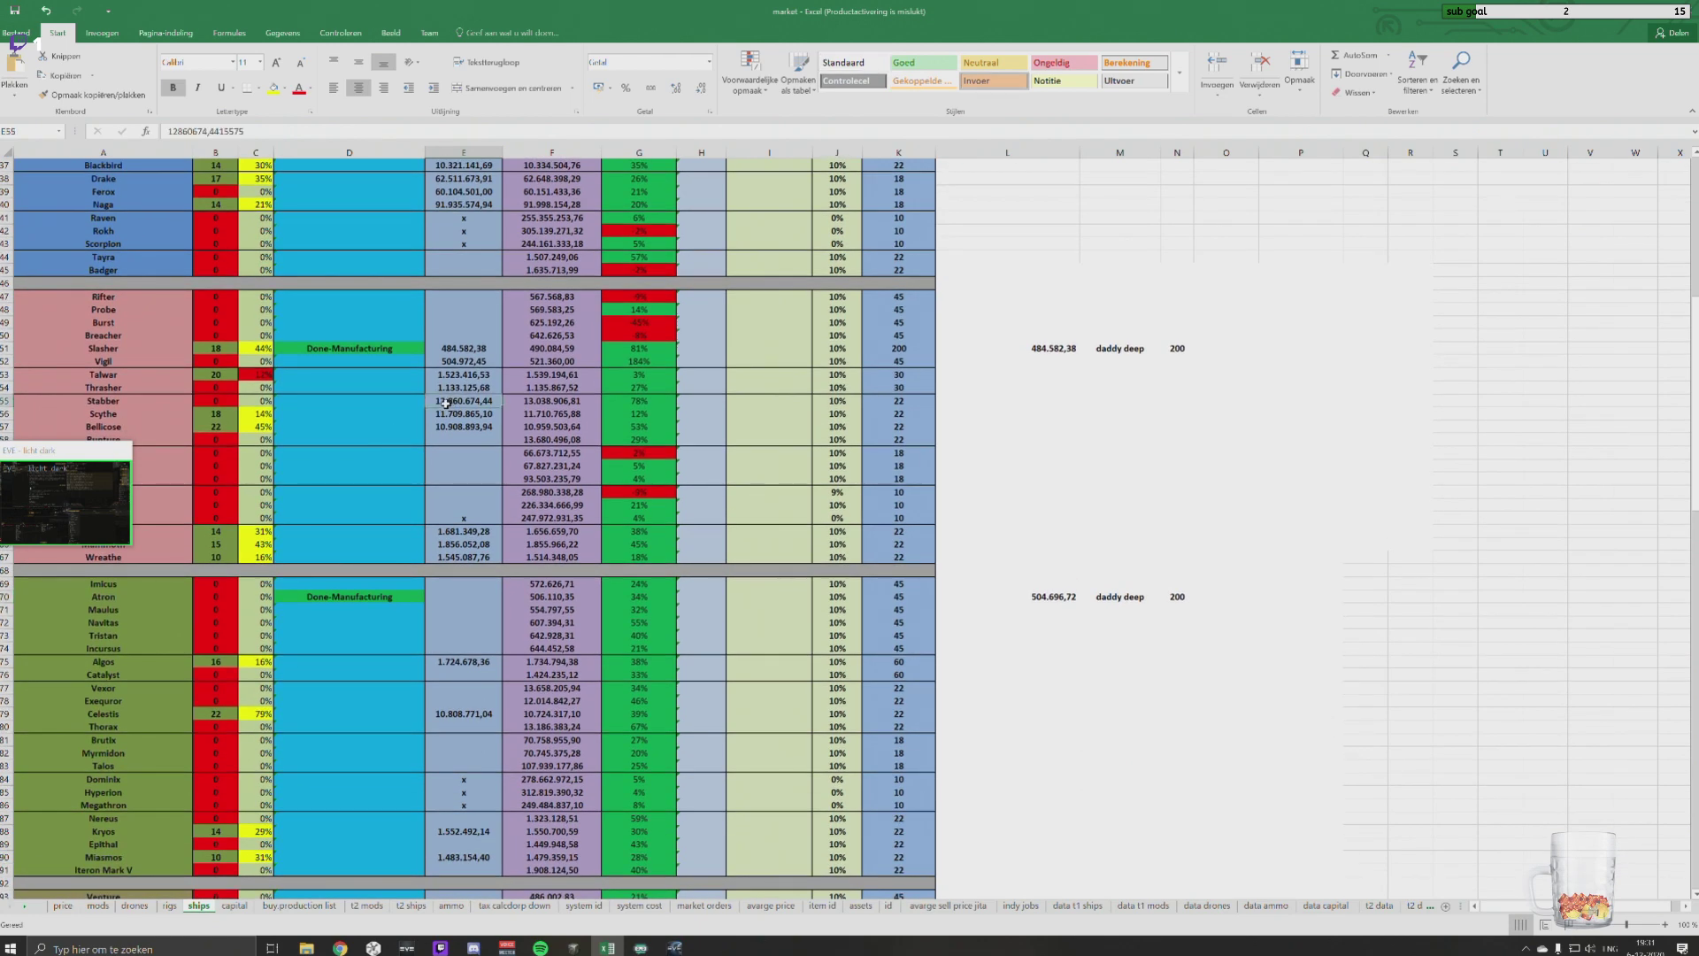
key(Delete)
key(Up)
key(Delete)
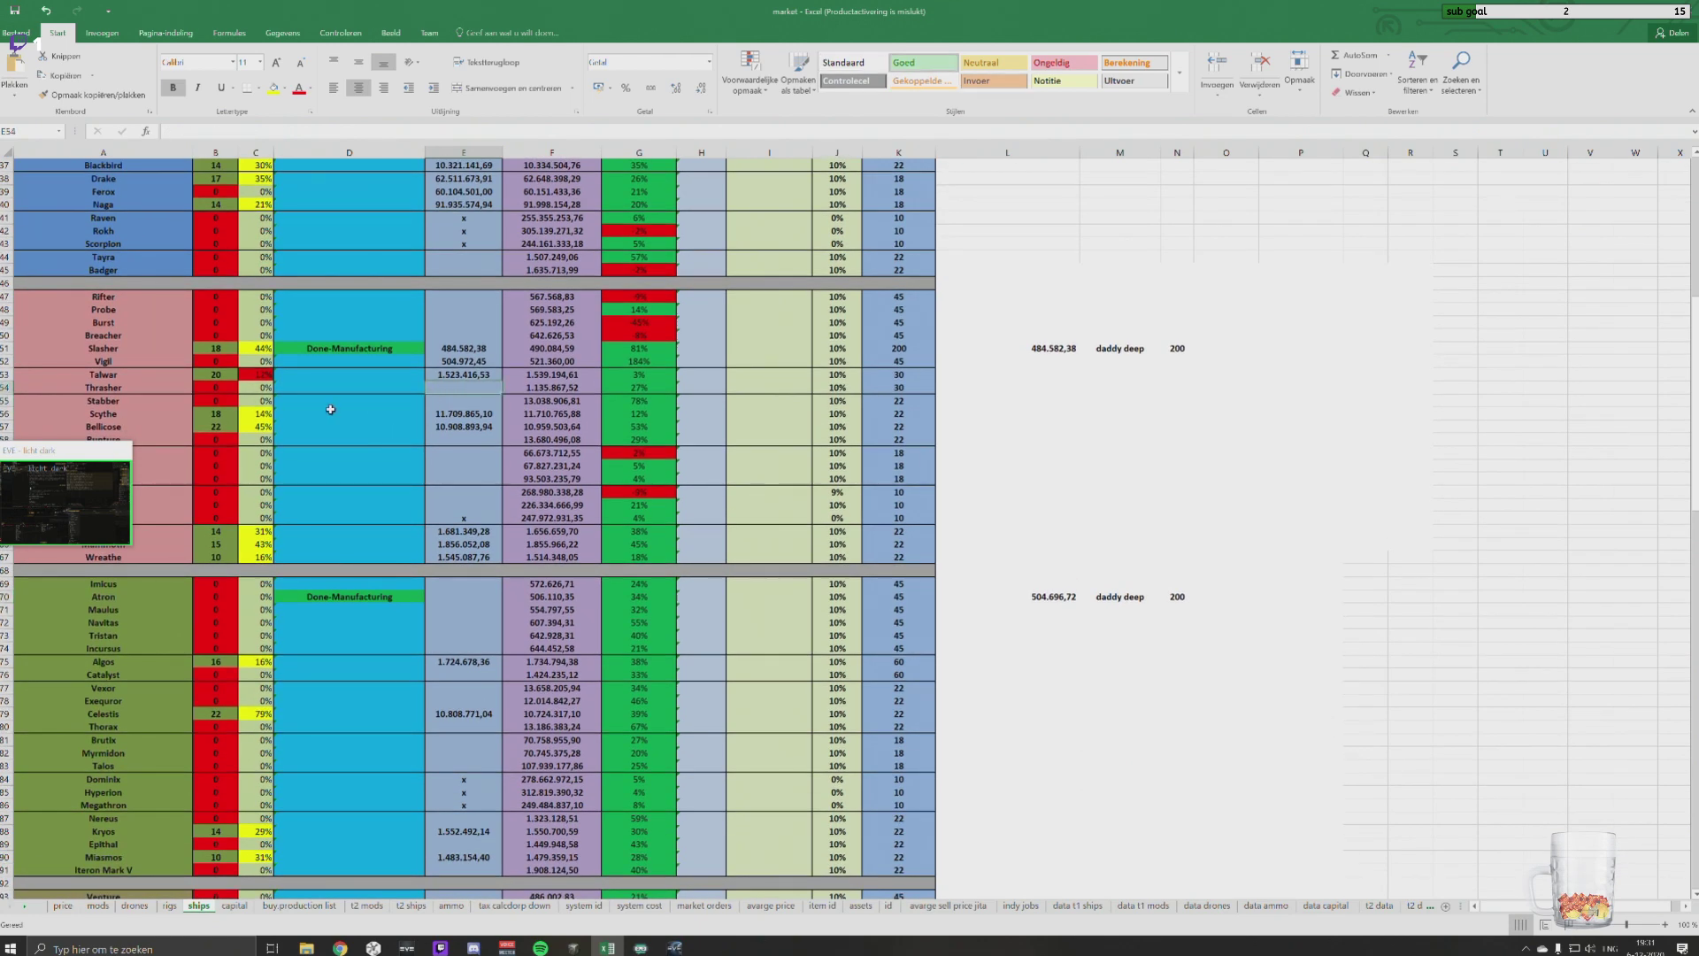
click(476, 359)
key(Delete)
Step: Clear the sell prices of Ferox and Caracal on the ships sheet
scroll(360, 434, up, 3)
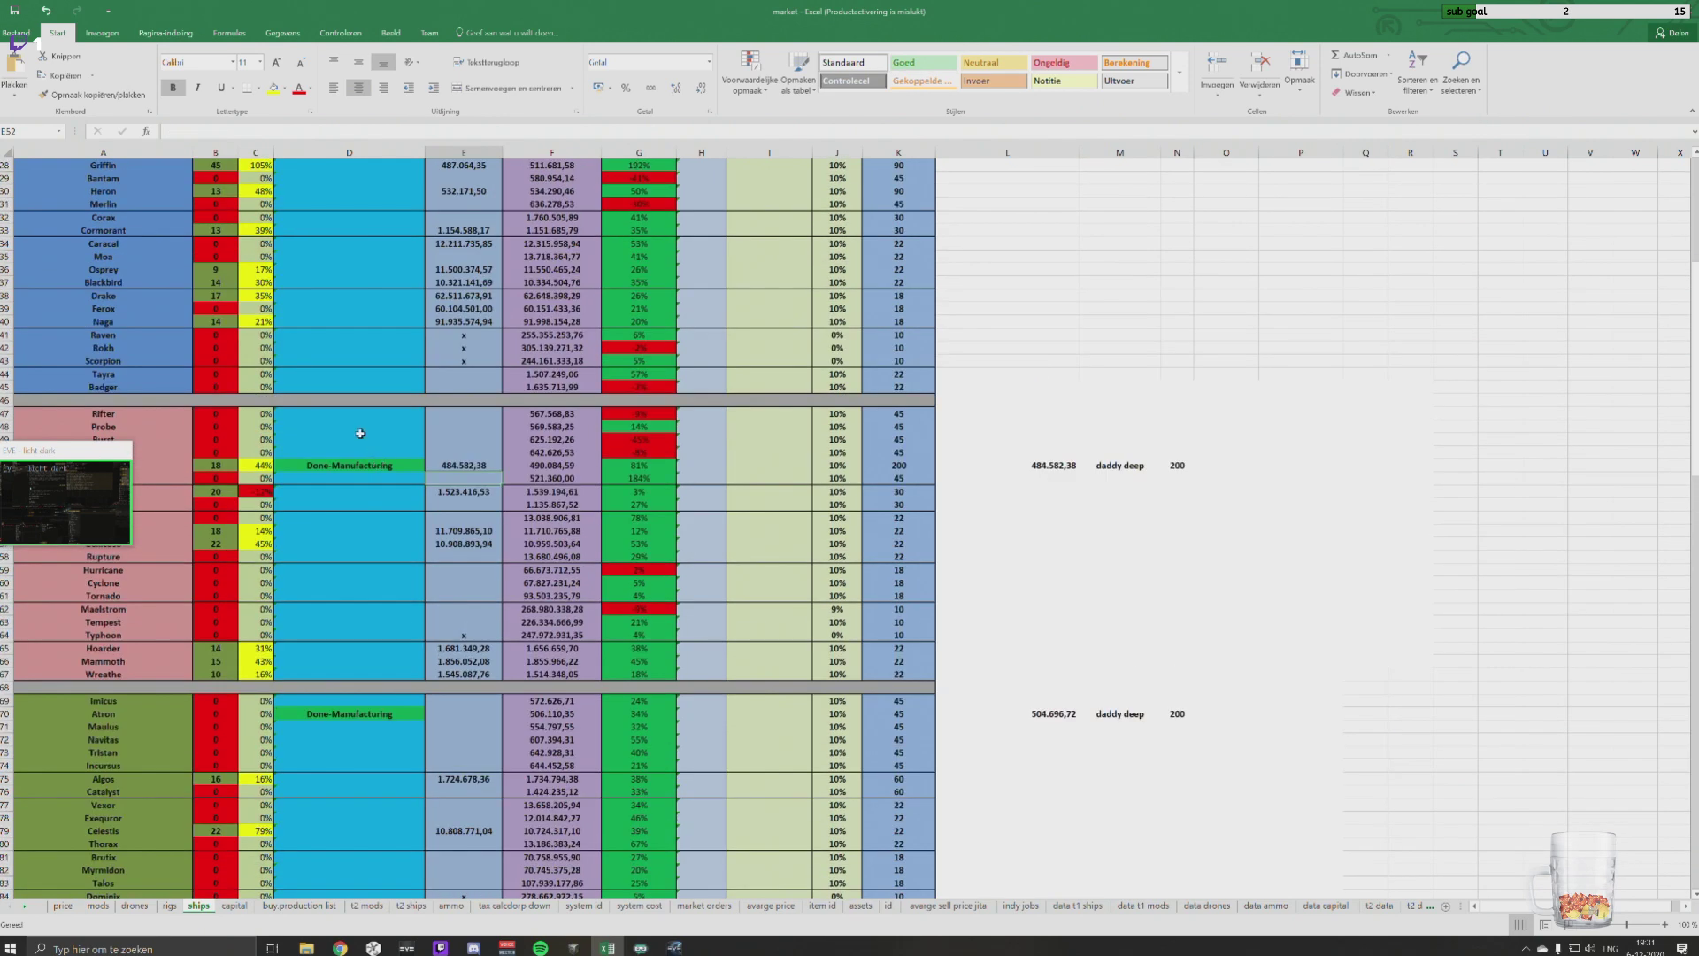
scroll(360, 433, up, 2)
click(456, 387)
key(Delete)
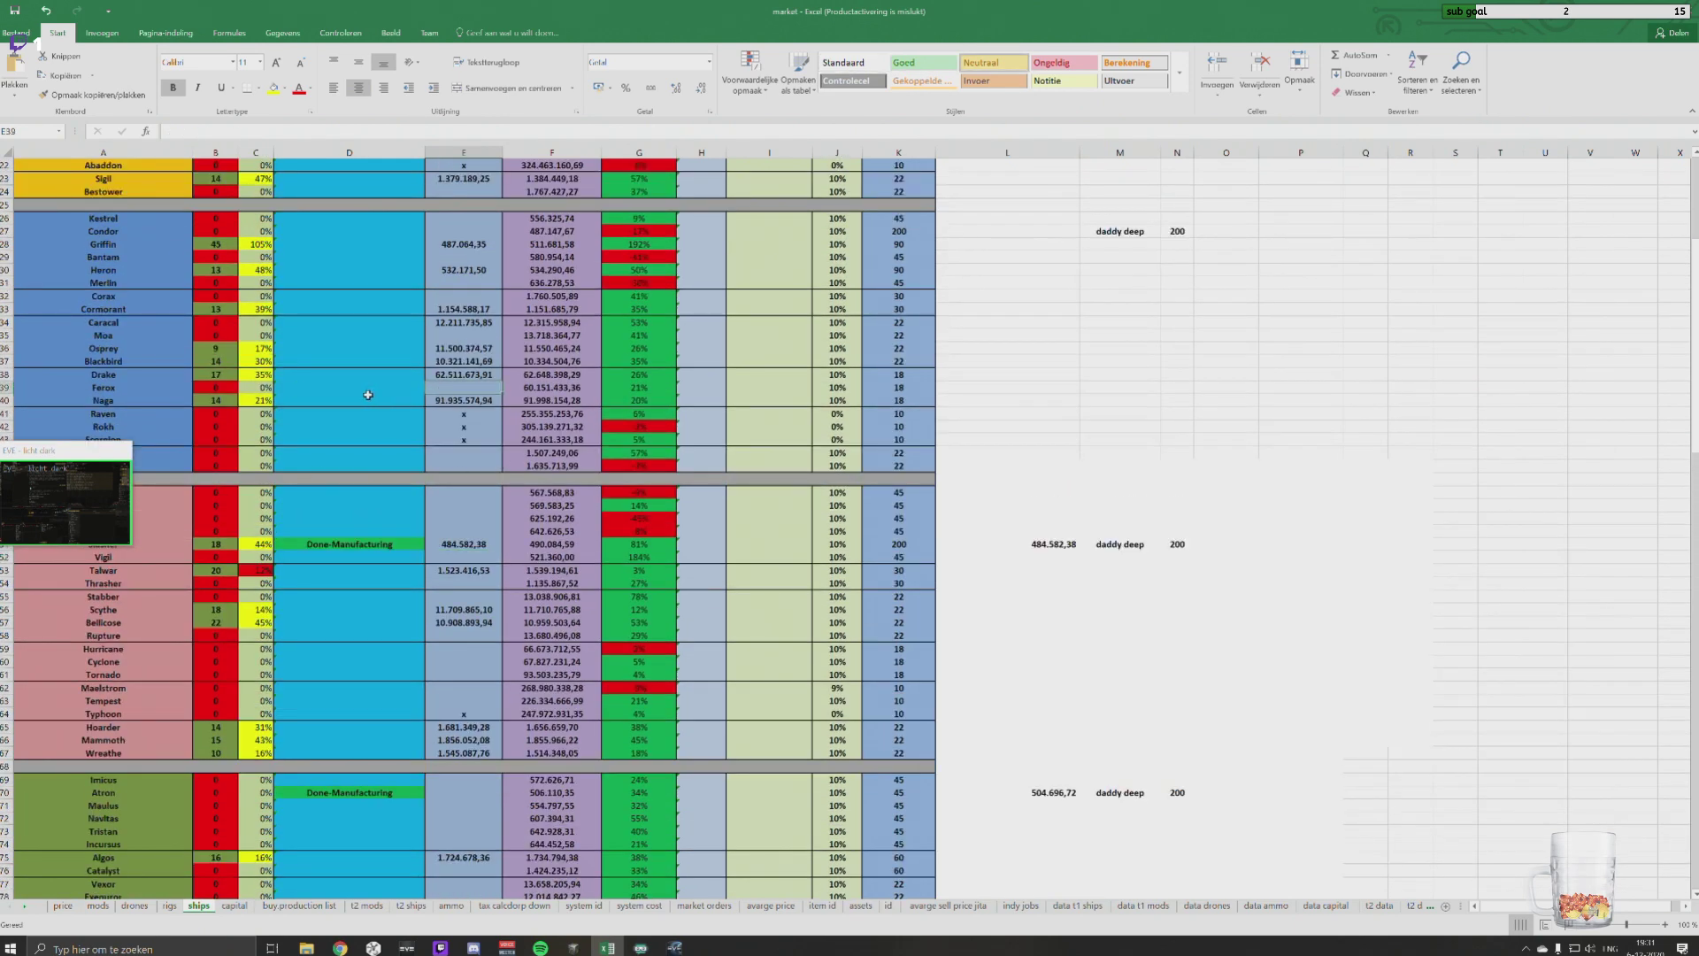
click(465, 322)
key(Delete)
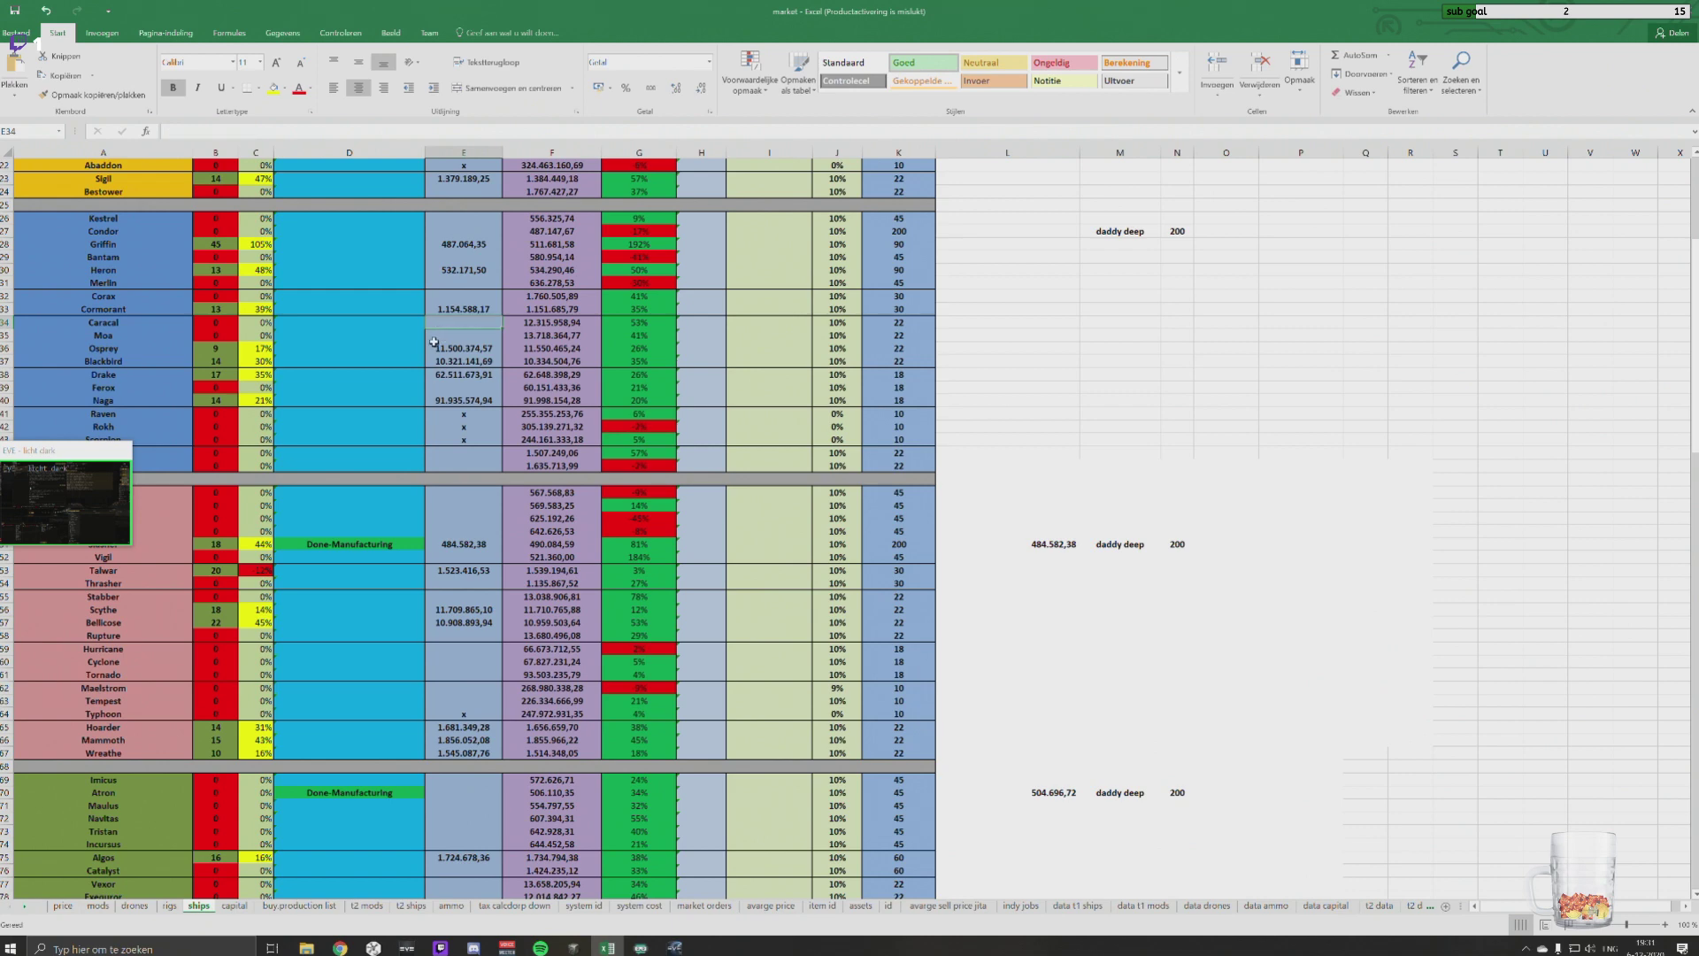
Step: Clear the sell prices of Arbitrator, Omen and Maller on the ships sheet
scroll(368, 437, up, 3)
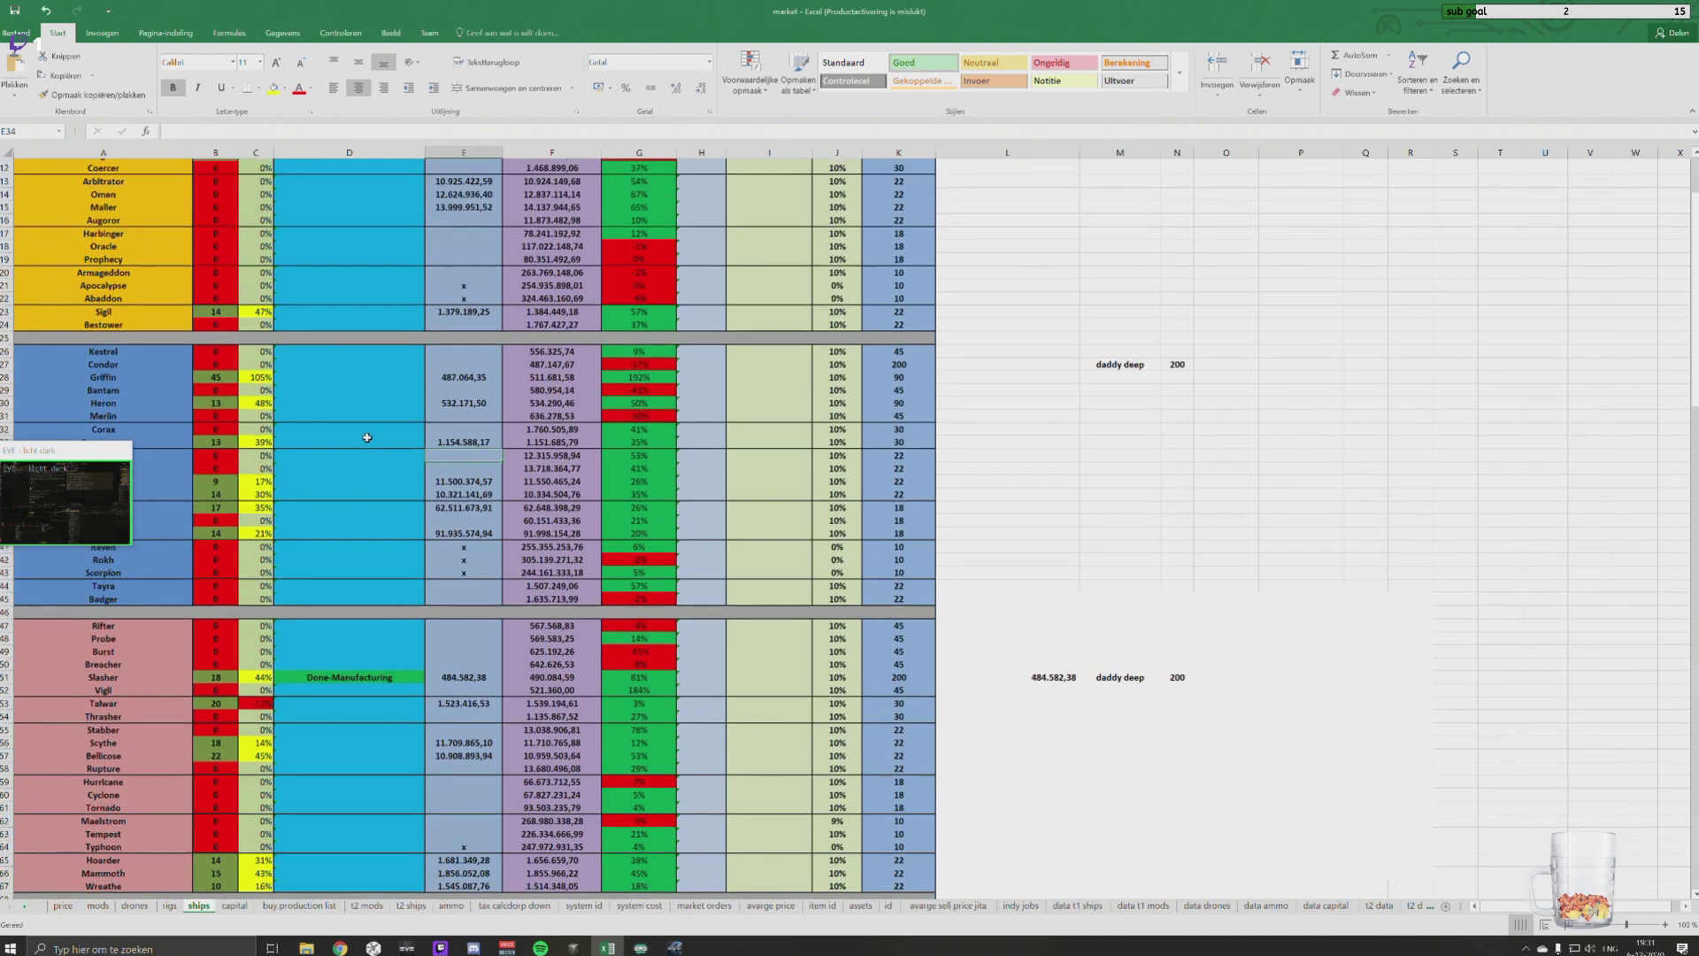
scroll(367, 437, up, 4)
click(464, 362)
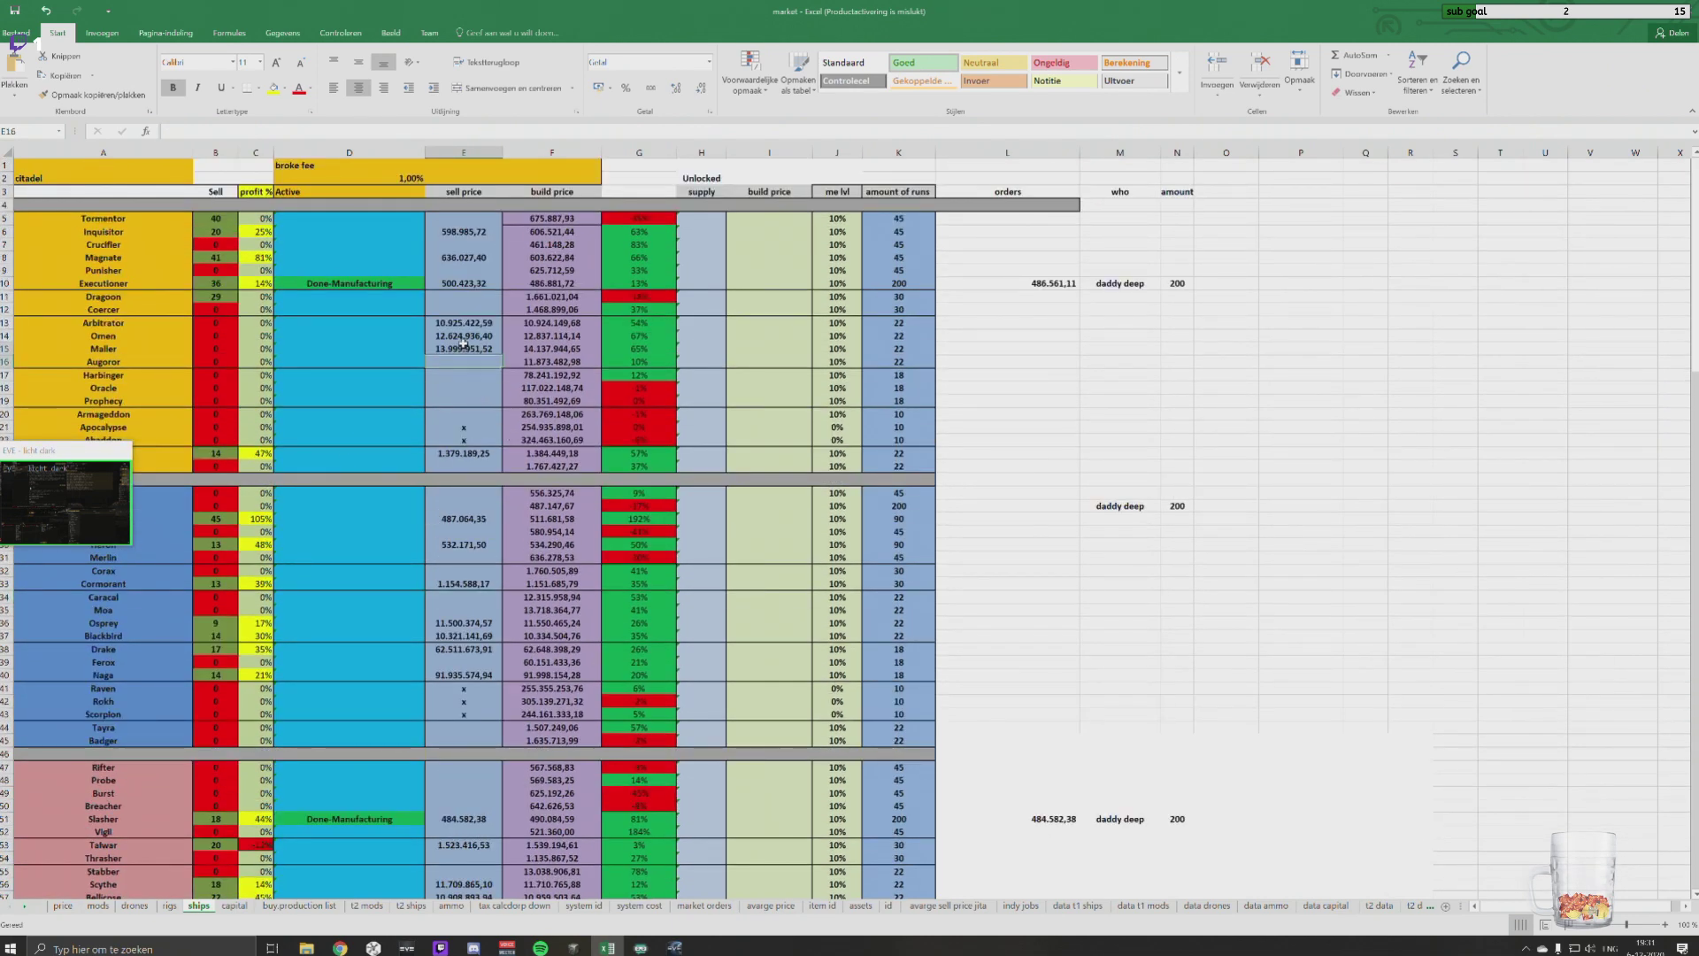
mouse_move(462, 345)
mouse_down()
mouse_move(463, 322)
mouse_move(458, 368)
mouse_move(444, 324)
mouse_up()
key(Delete)
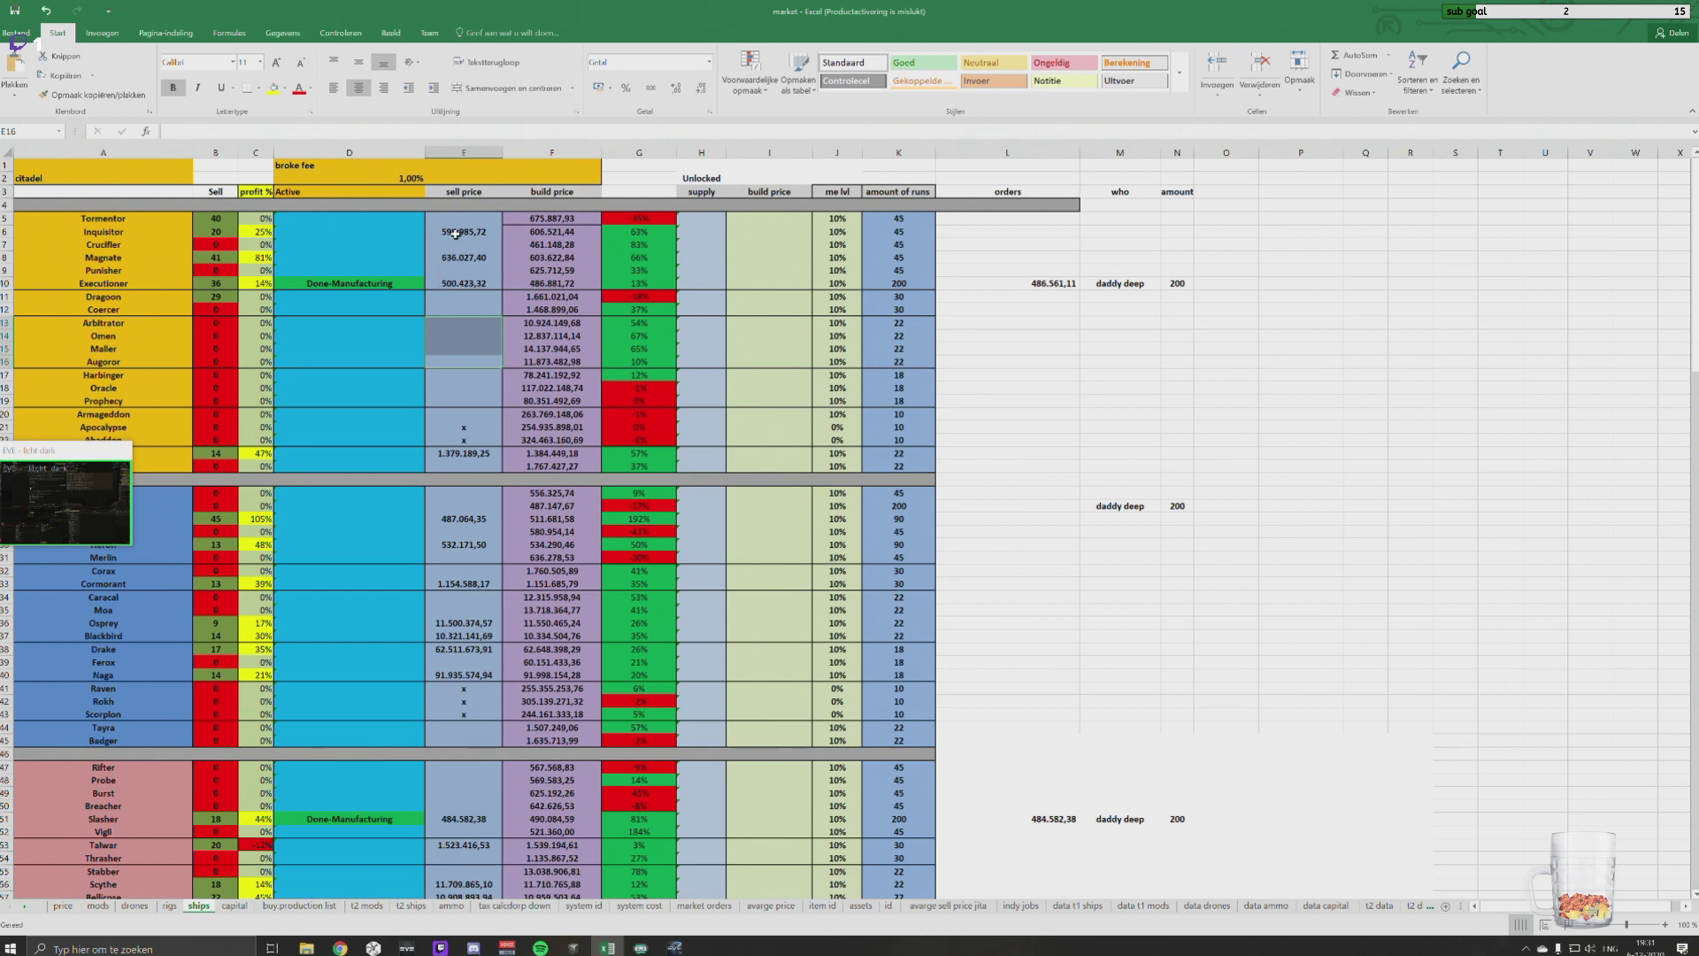
Step: Select the Omen's sell price cell, switch to EVE Online and search the regional market for "om"
click(449, 345)
click(457, 331)
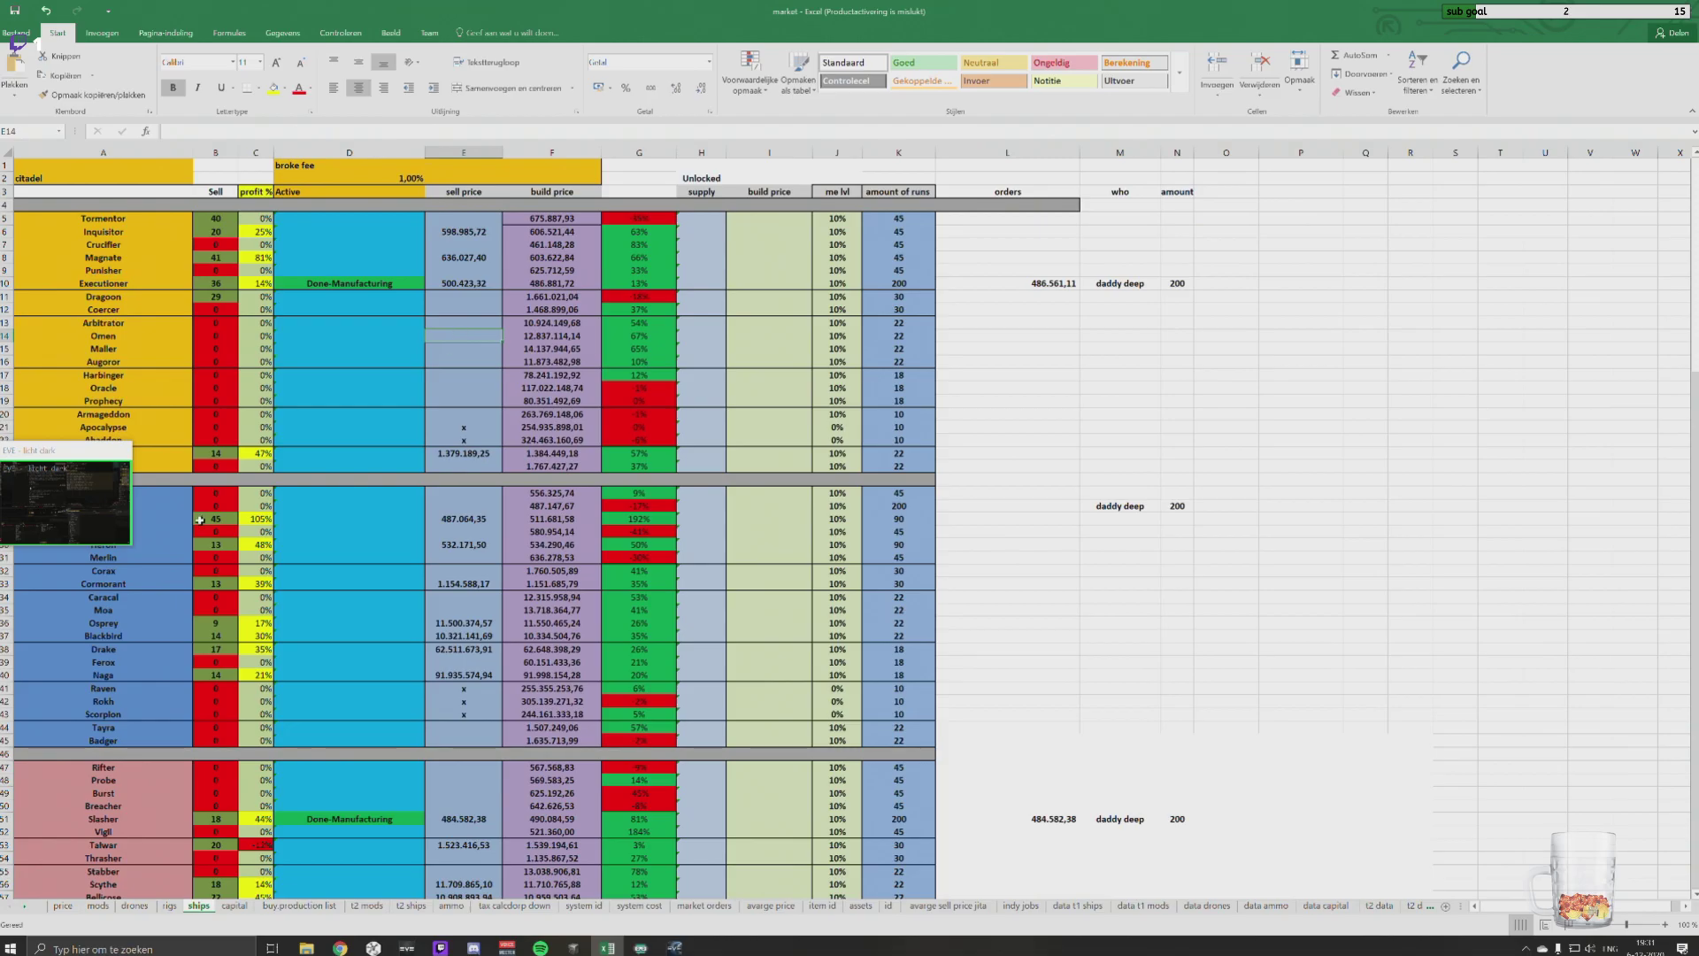
click(93, 531)
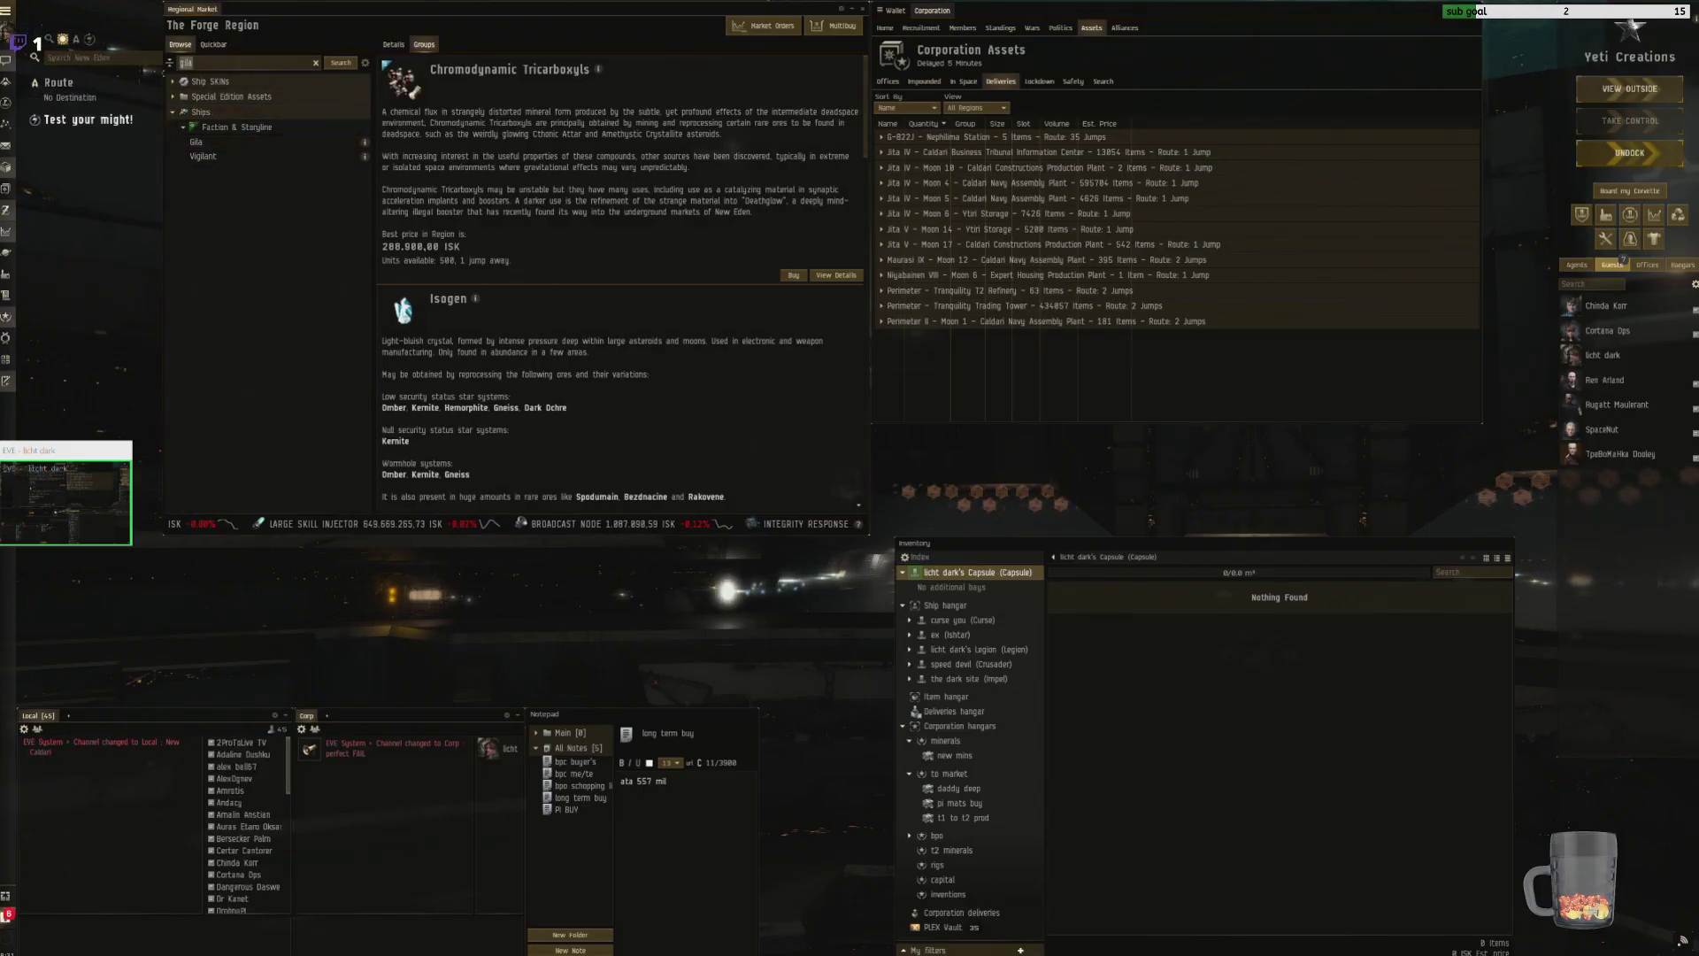
text(om)
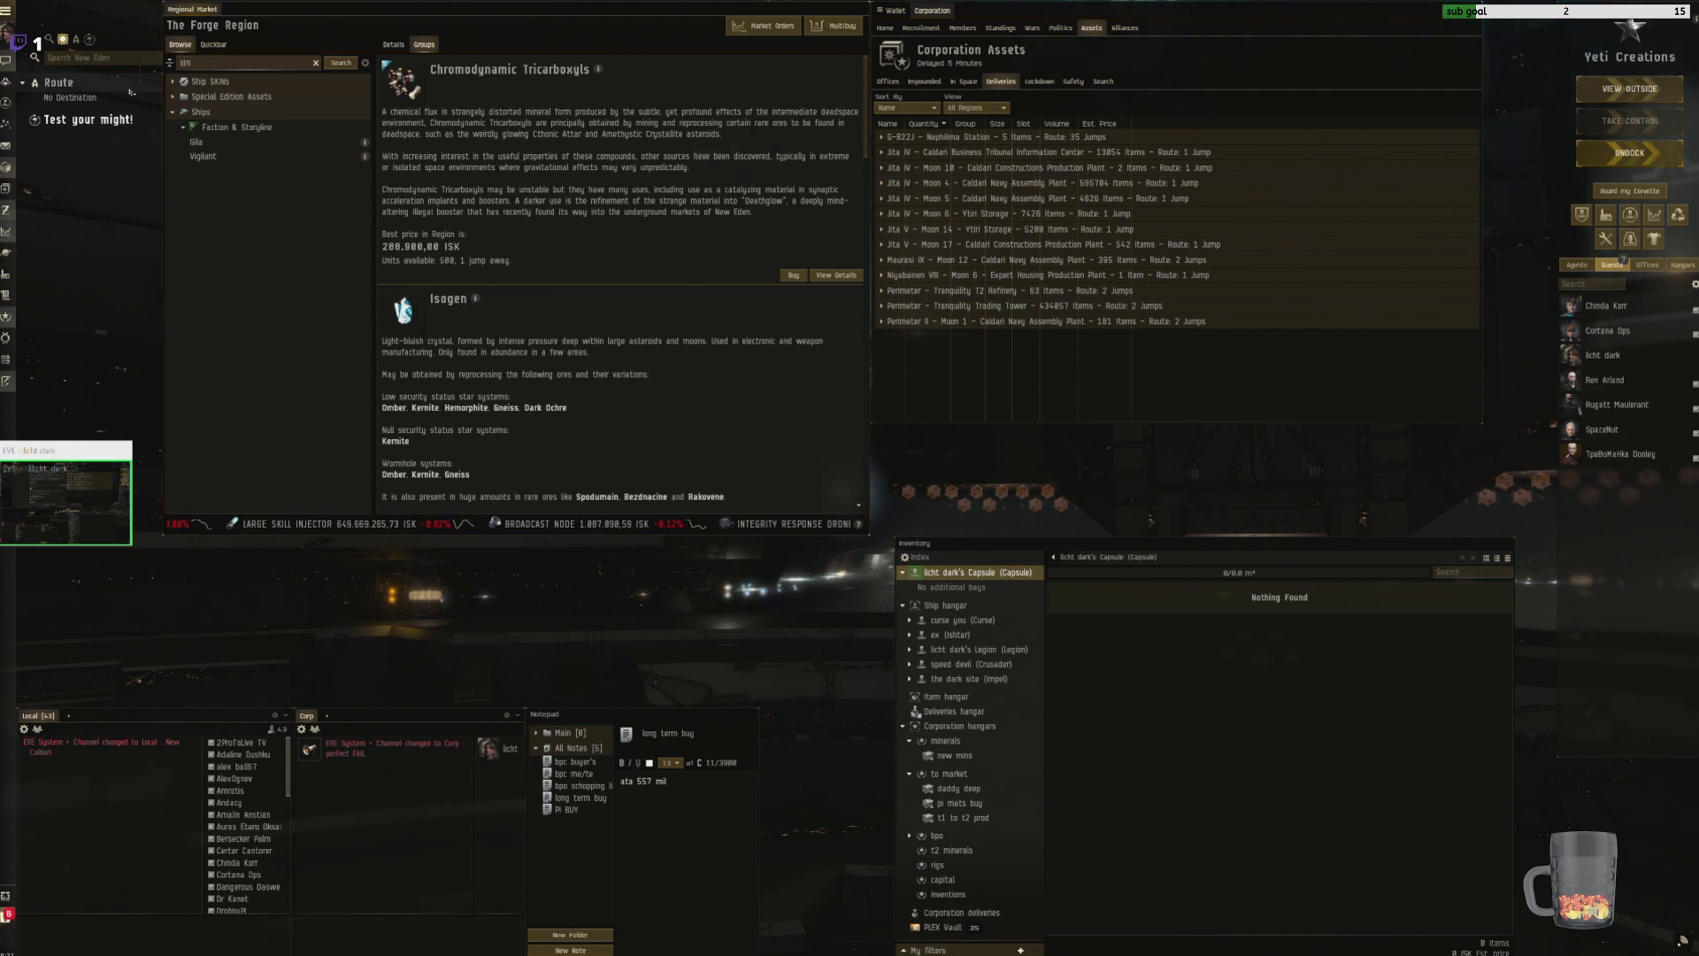
key(Return)
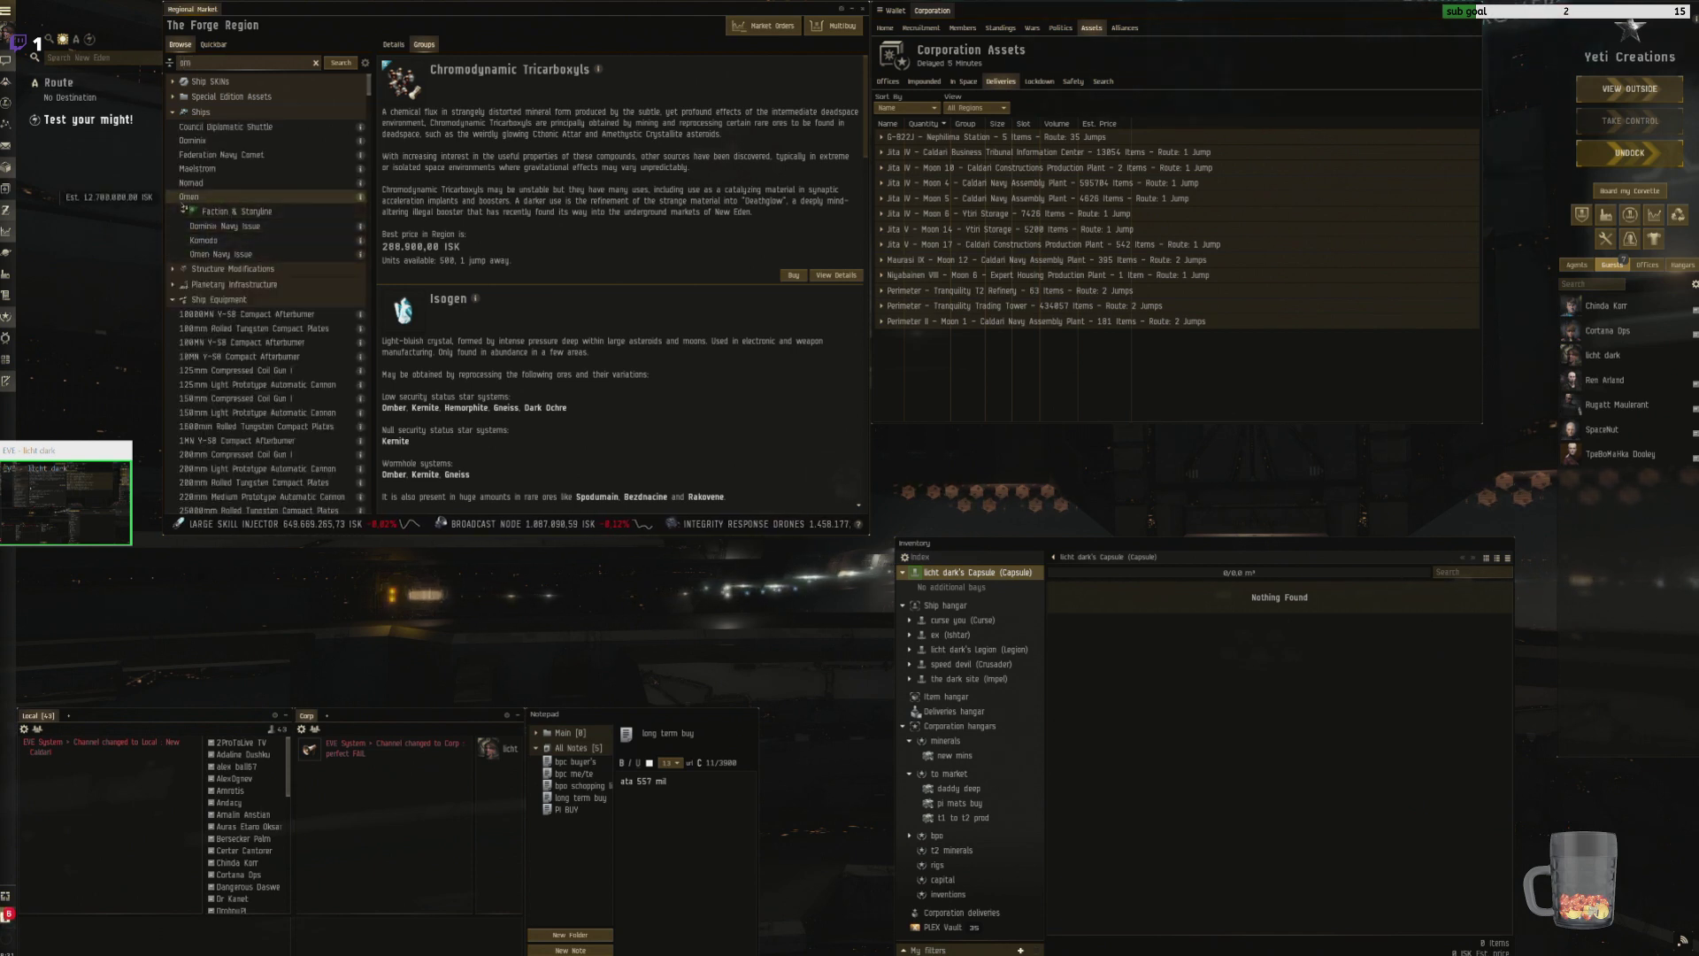
Step: Open the Omen's market details and look through its sell orders
click(191, 197)
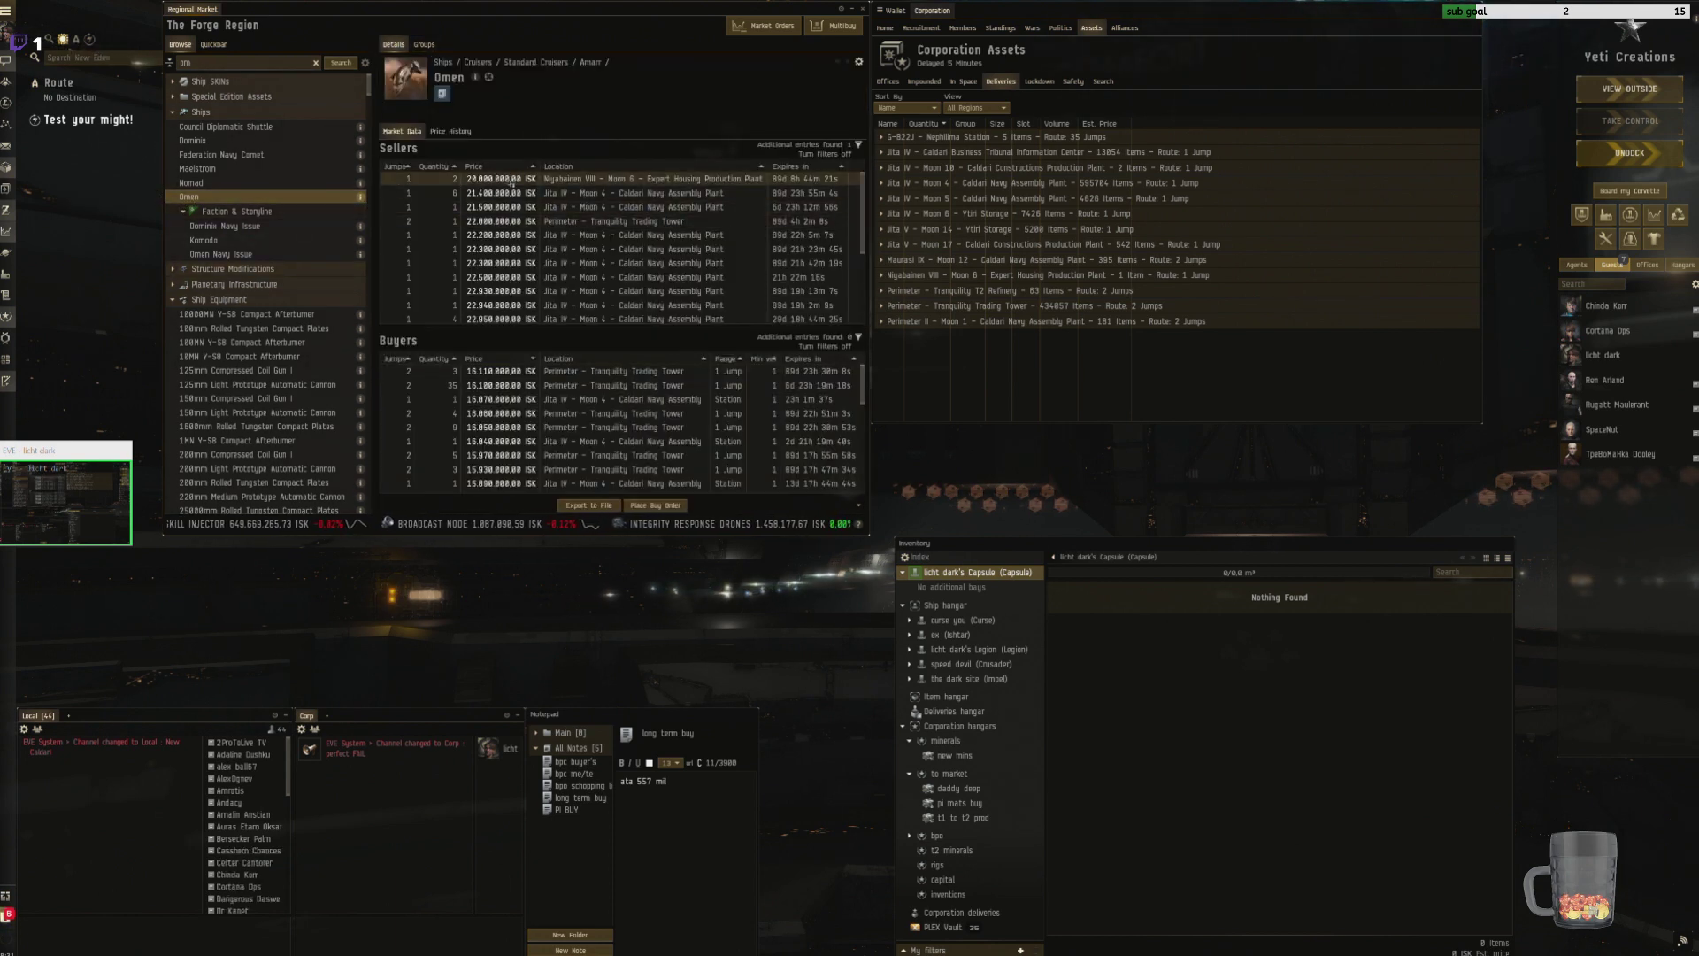
scroll(521, 244, down, 3)
scroll(523, 245, down, 3)
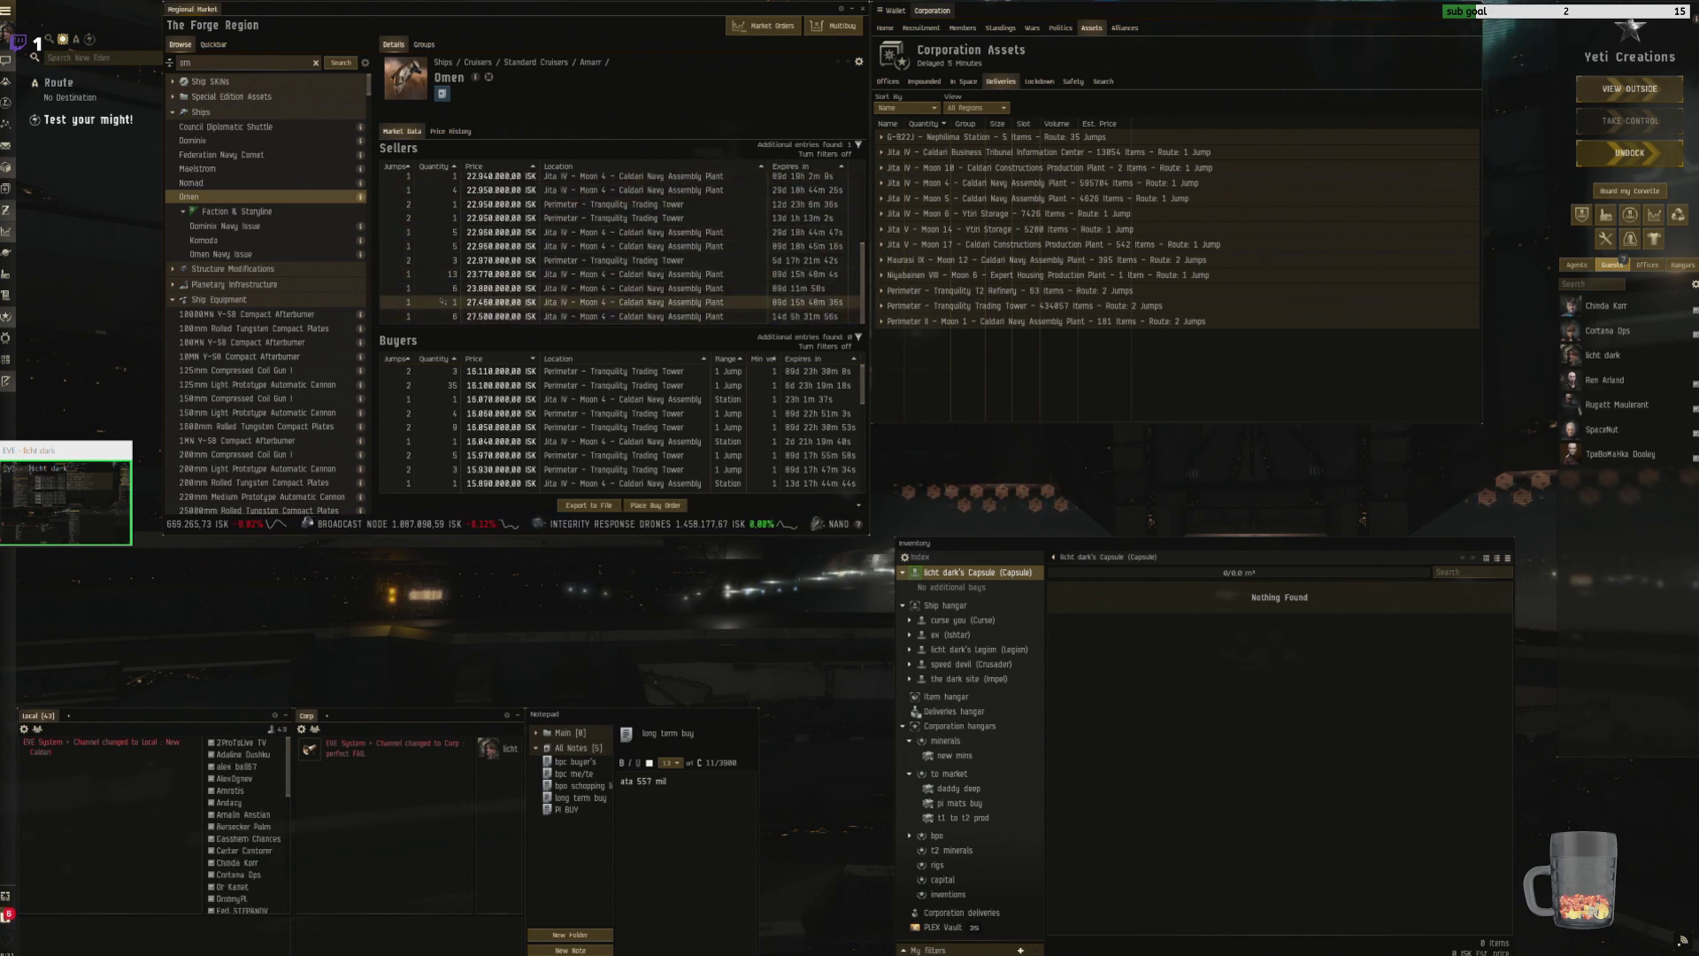
scroll(438, 309, up, 6)
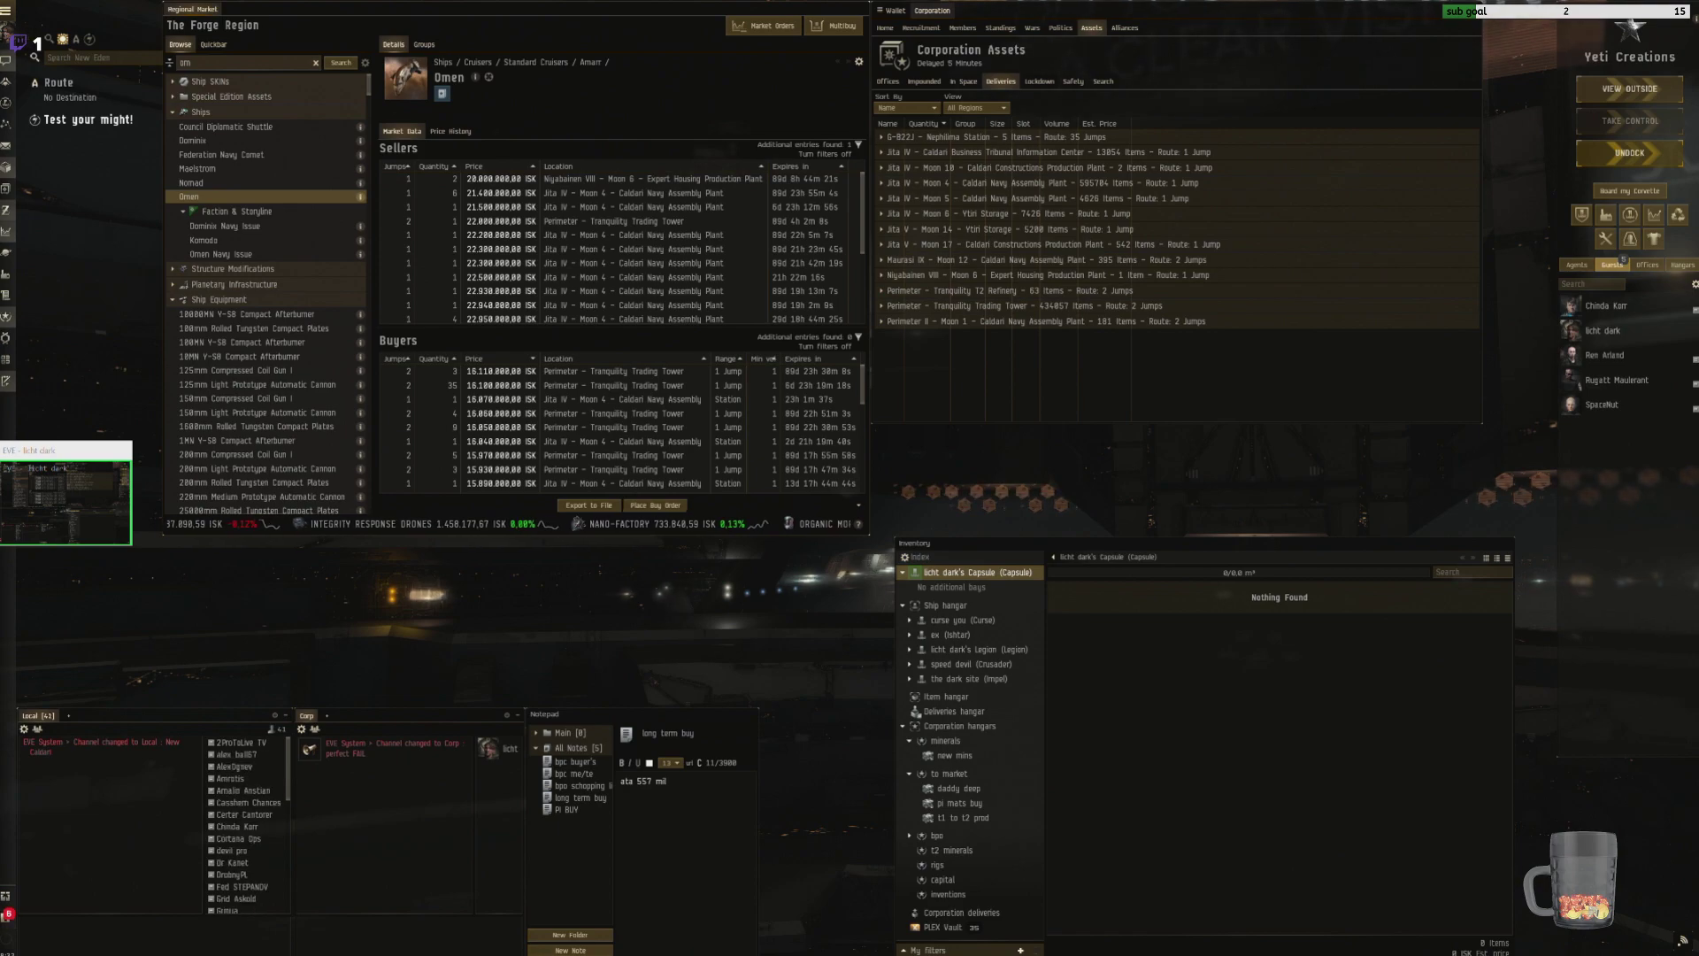
Step: Switch to the Excel market workbook and check the capital and buy production list sheets
key(alt+Tab)
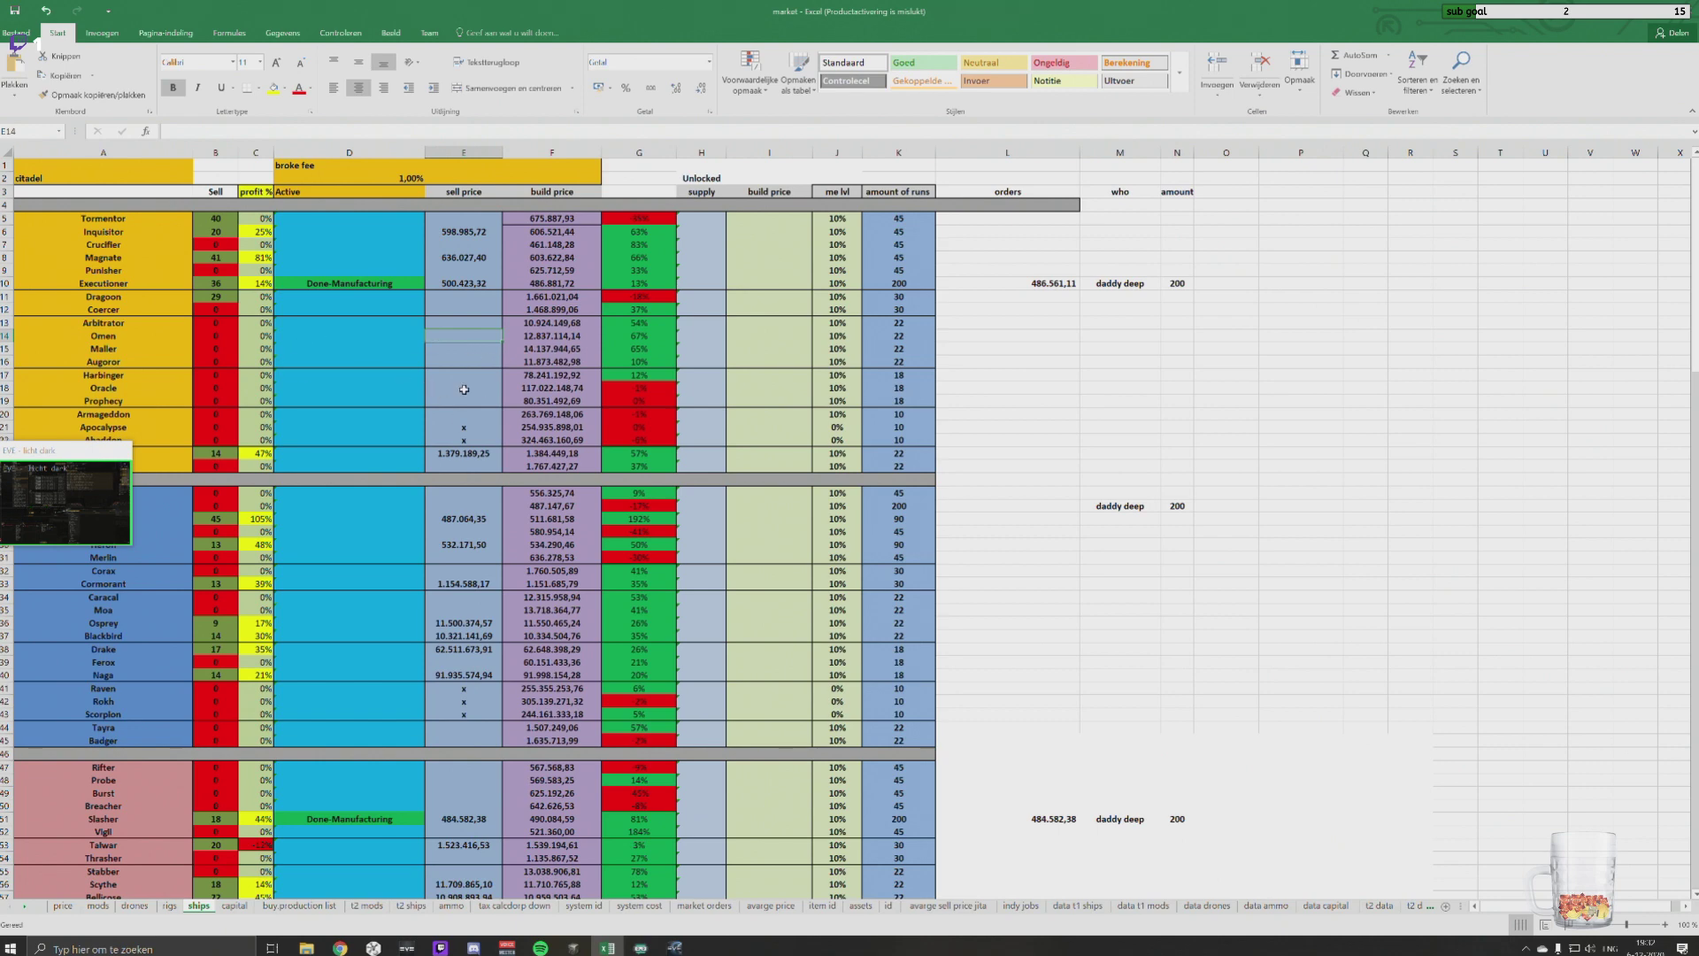
click(234, 905)
scroll(662, 551, down, 1)
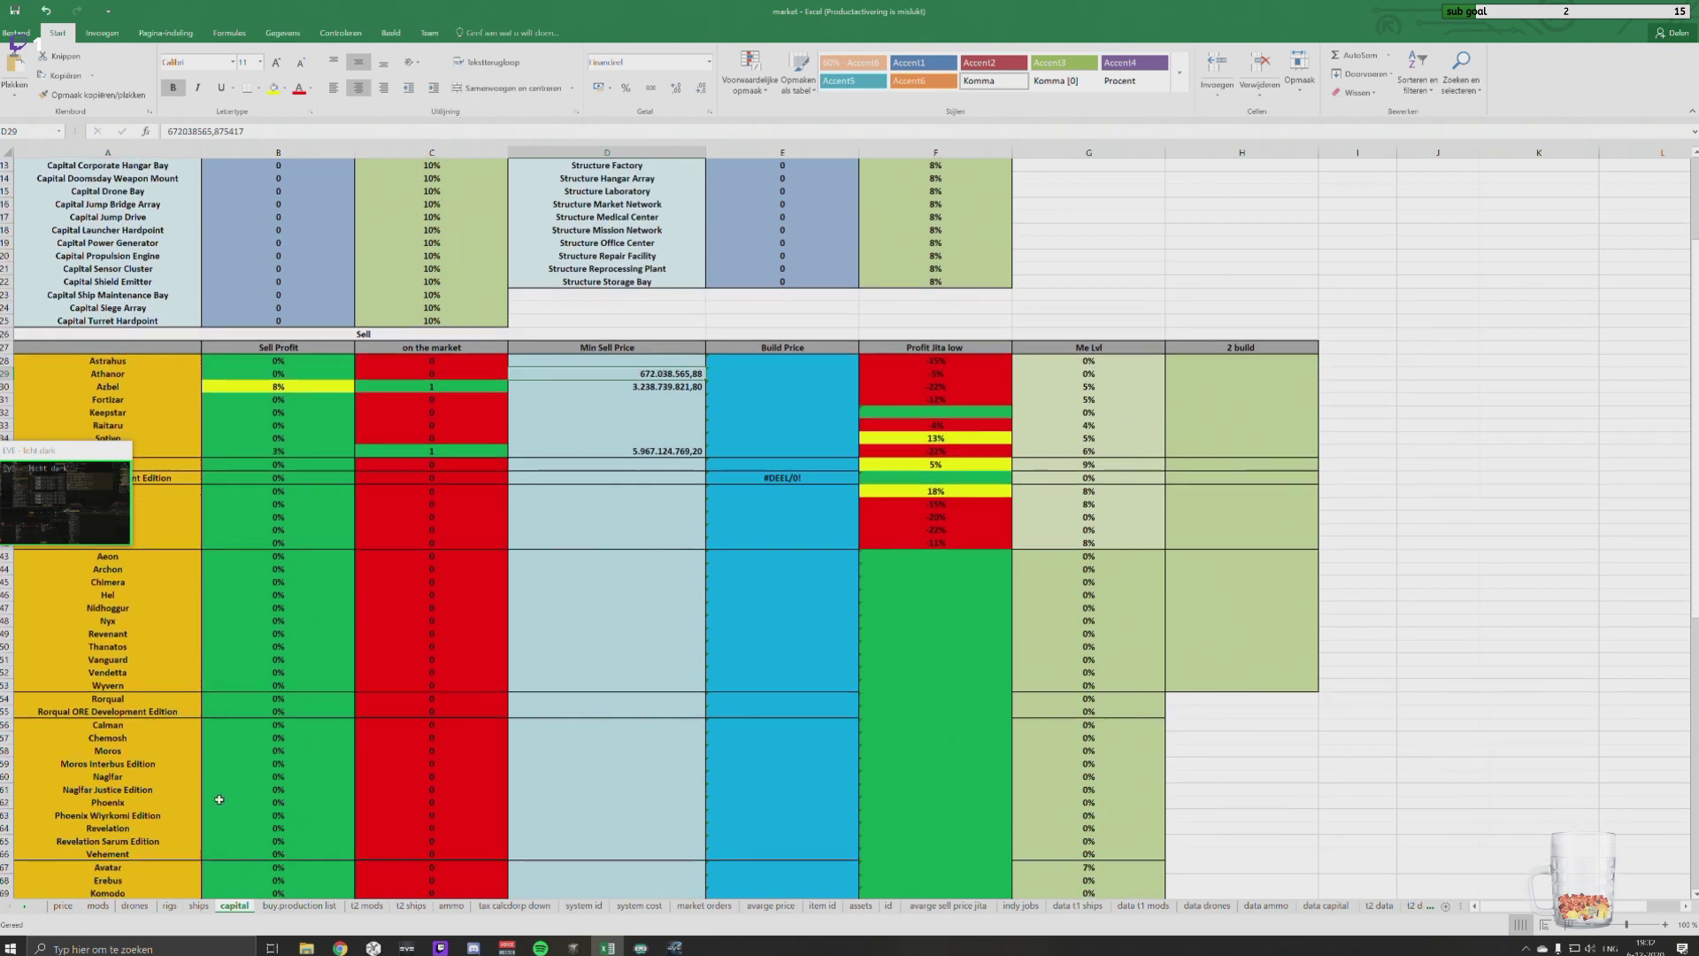
click(276, 909)
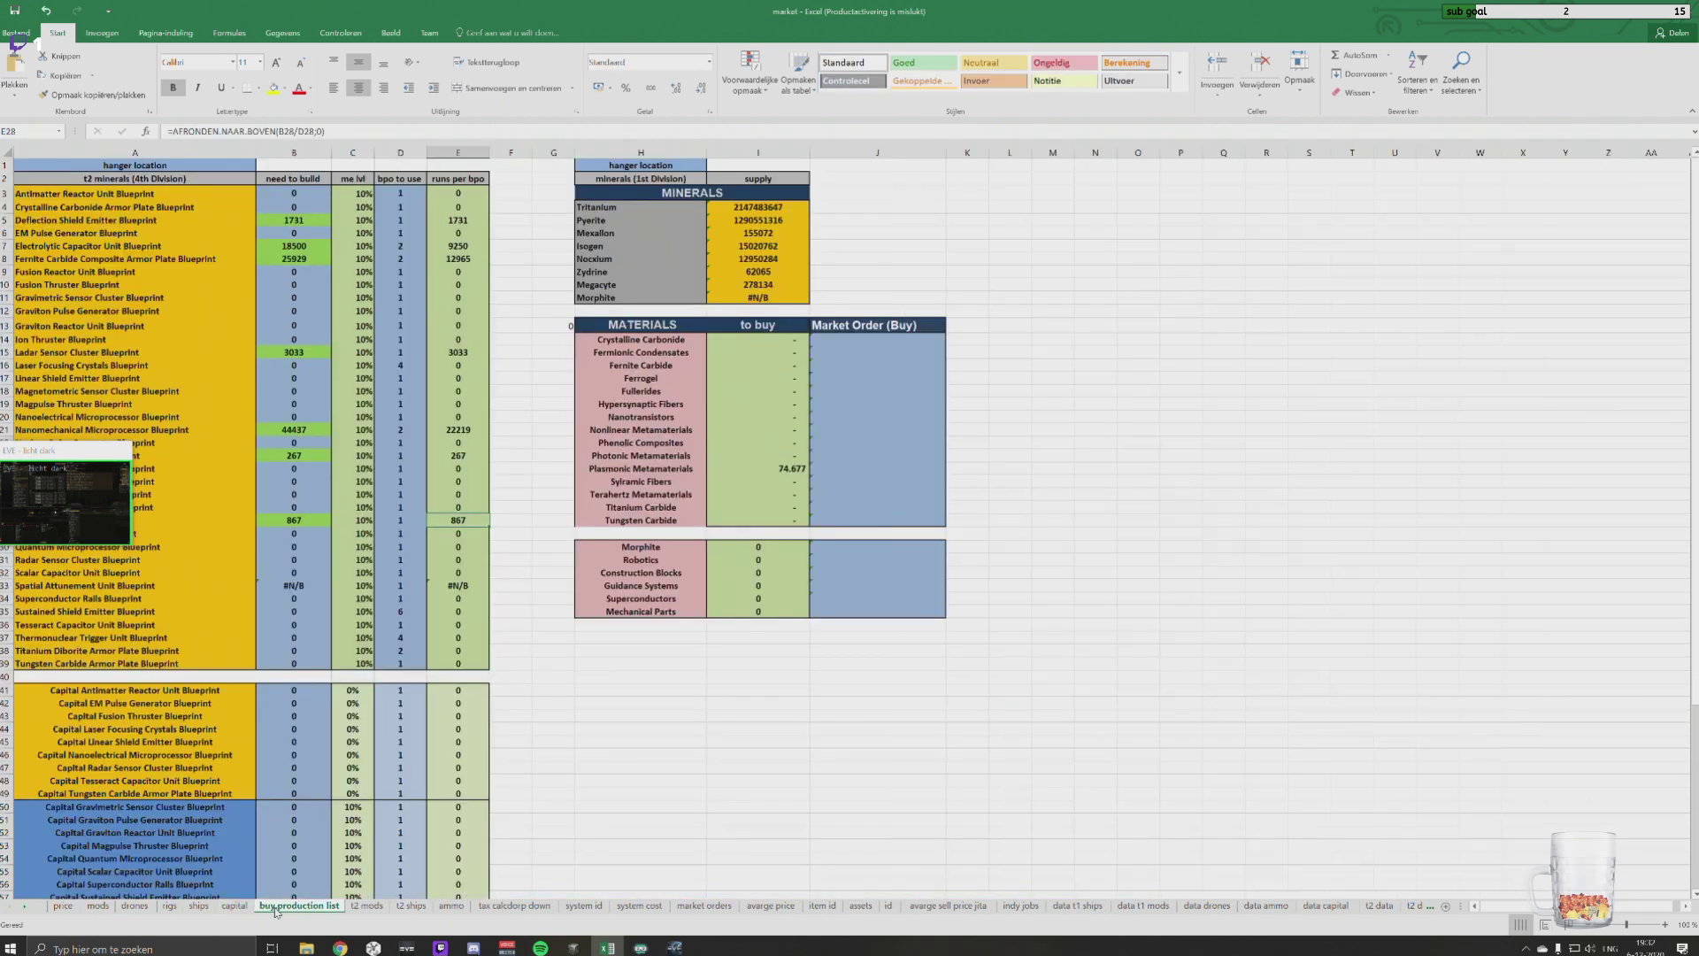
click(294, 455)
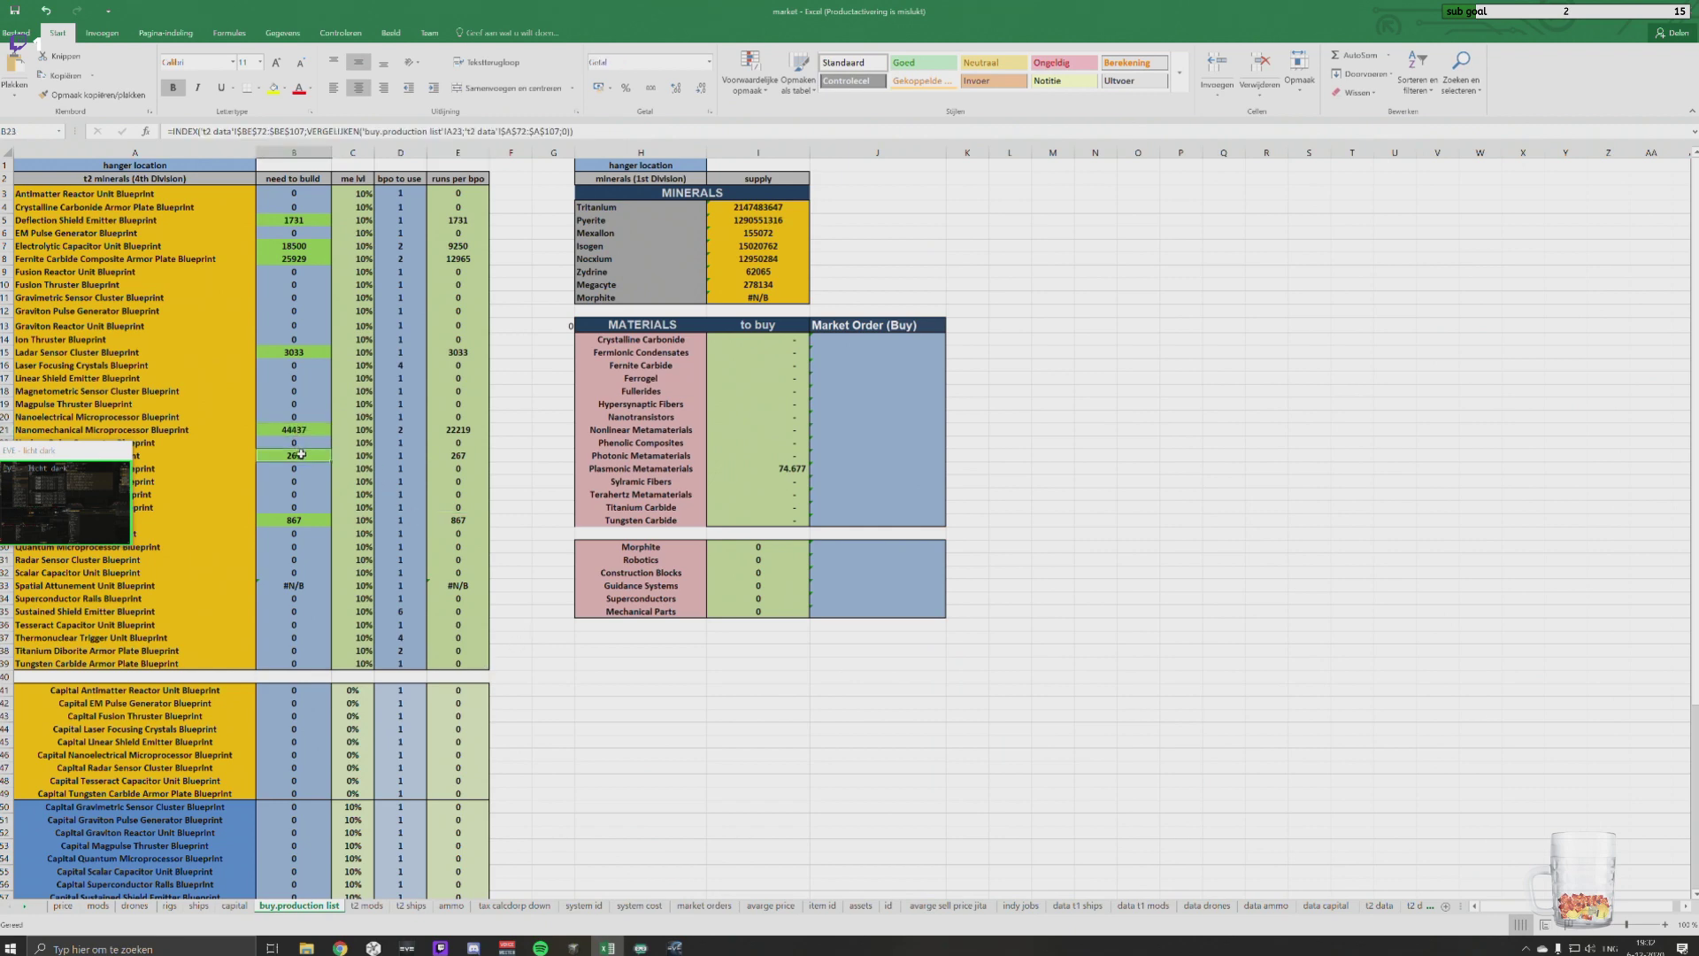
Step: Open the t2 mods sheet and examine the Jita profit figures for Focused Medium Pulse Laser II and its t1 version
click(366, 906)
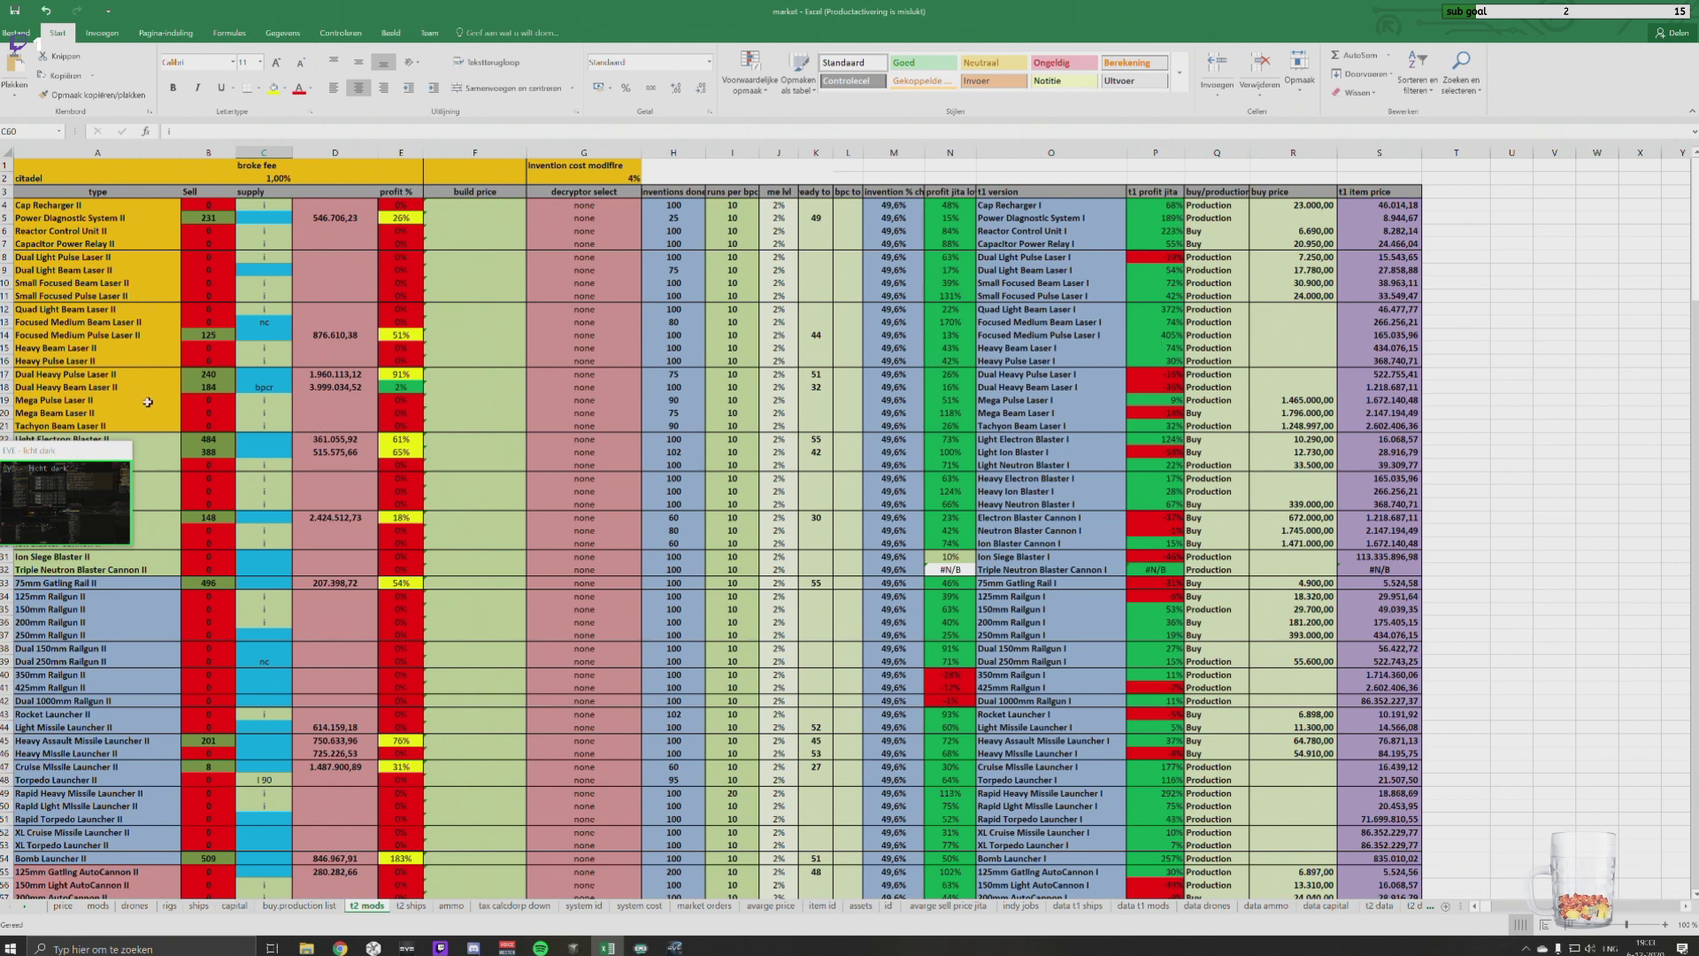
click(1037, 339)
click(966, 337)
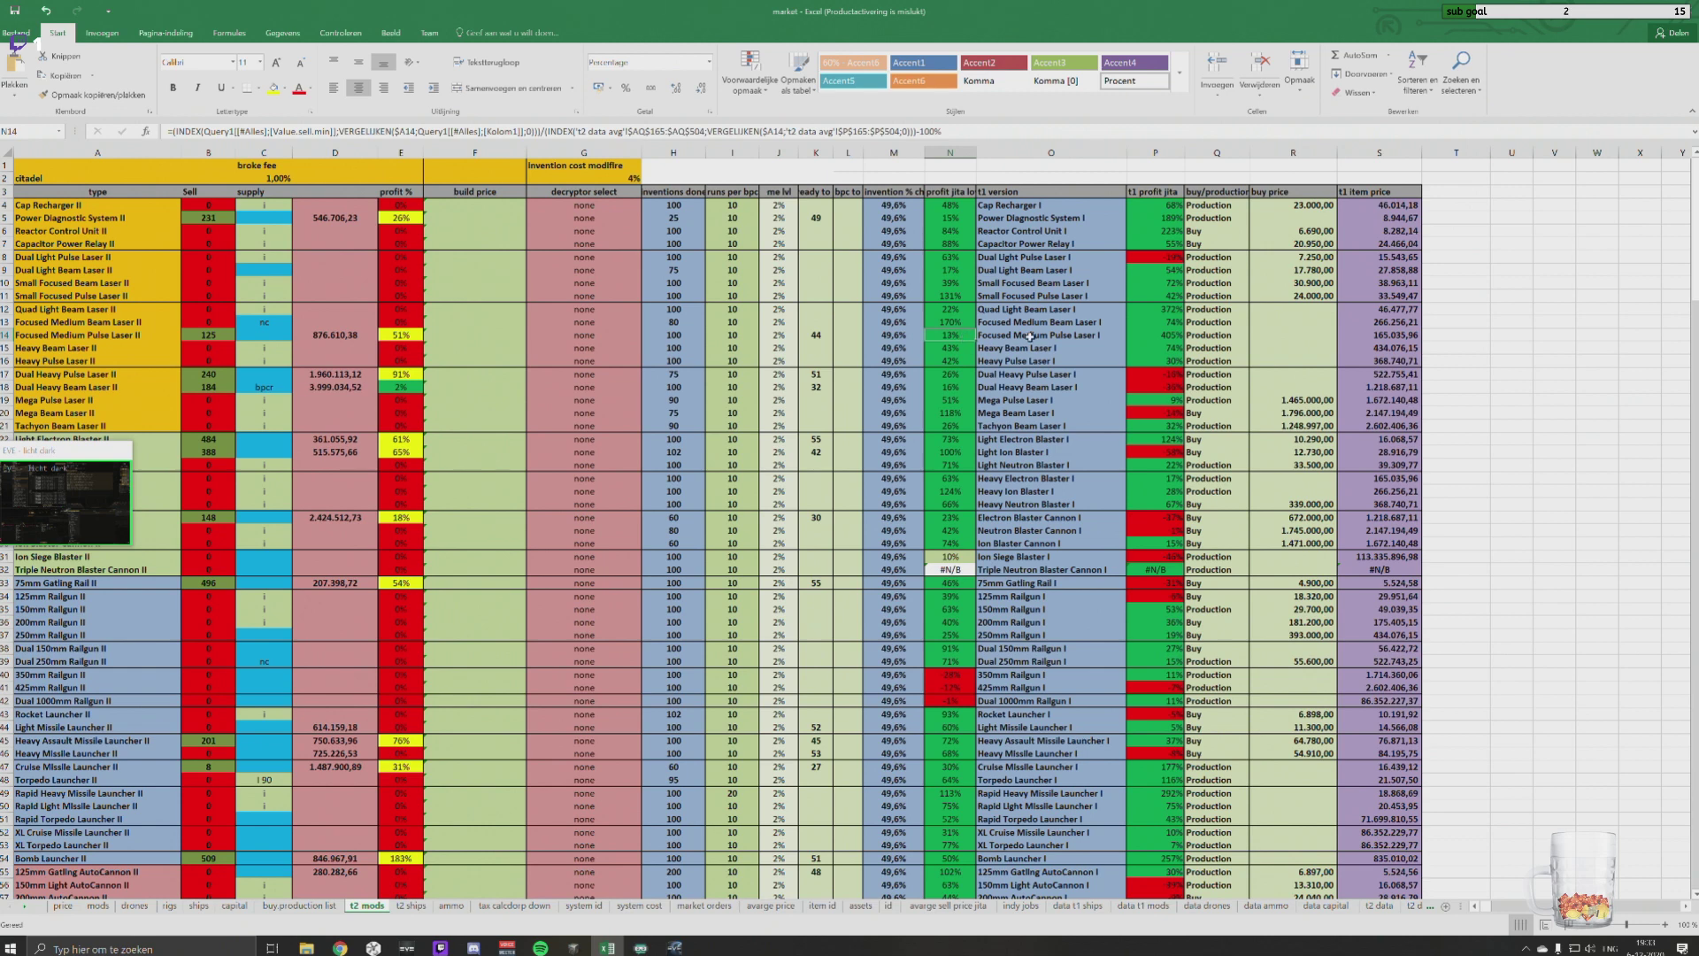
click(1170, 335)
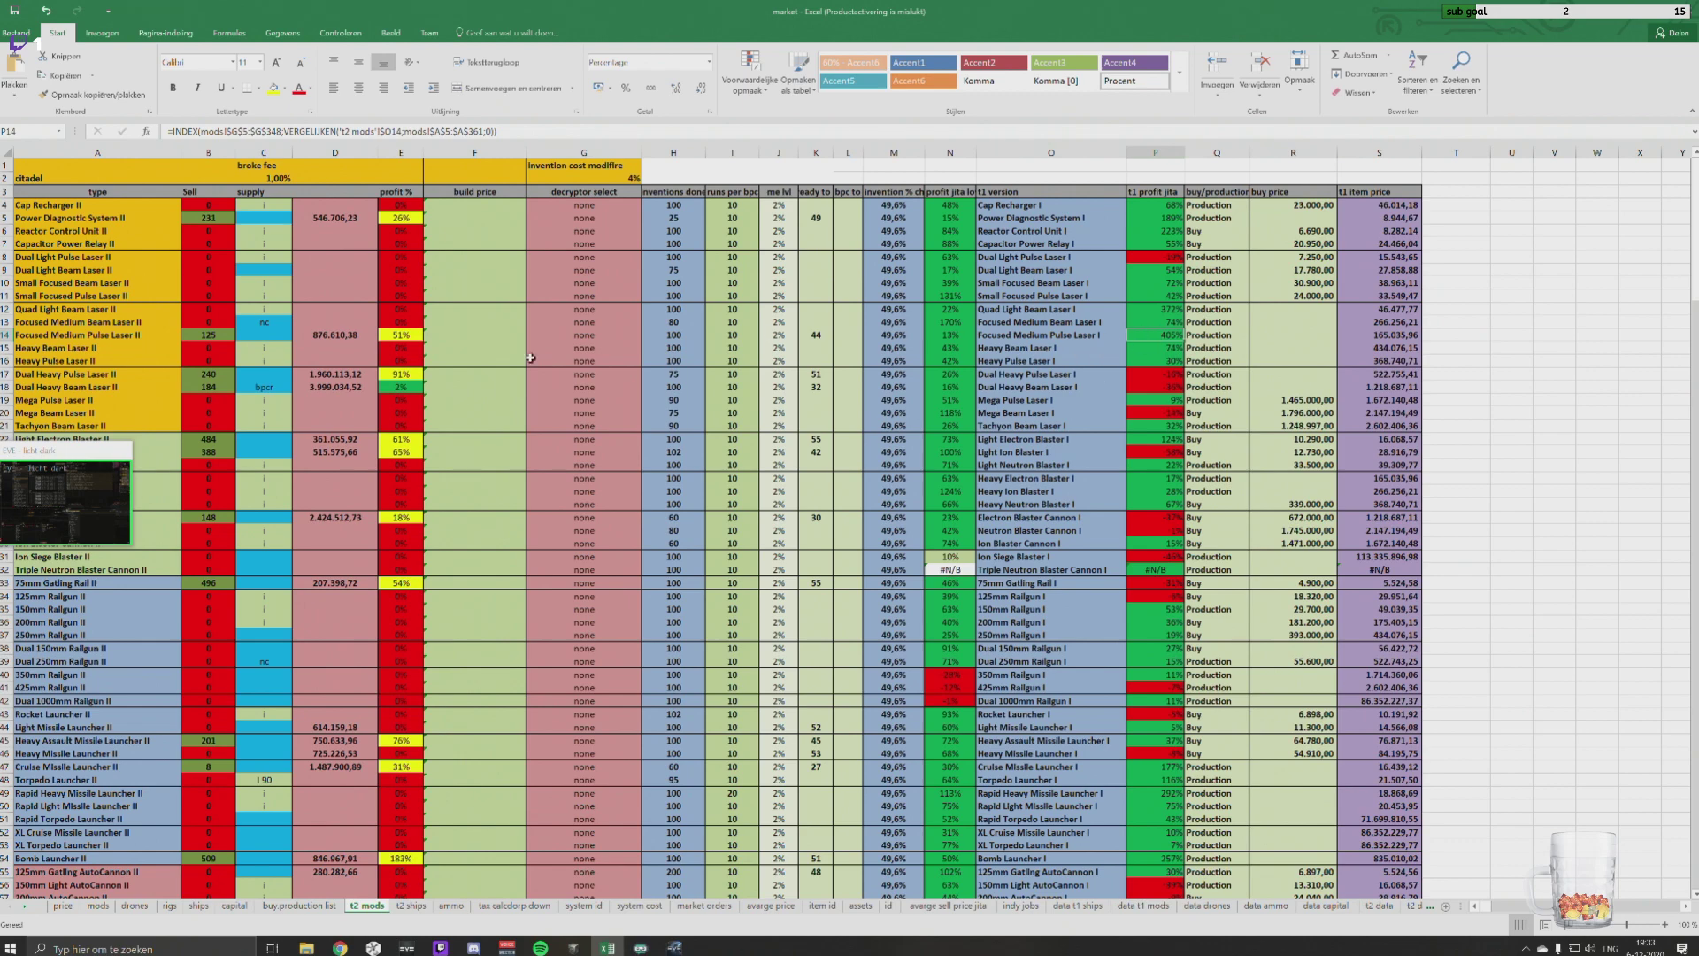
scroll(272, 407, down, 2)
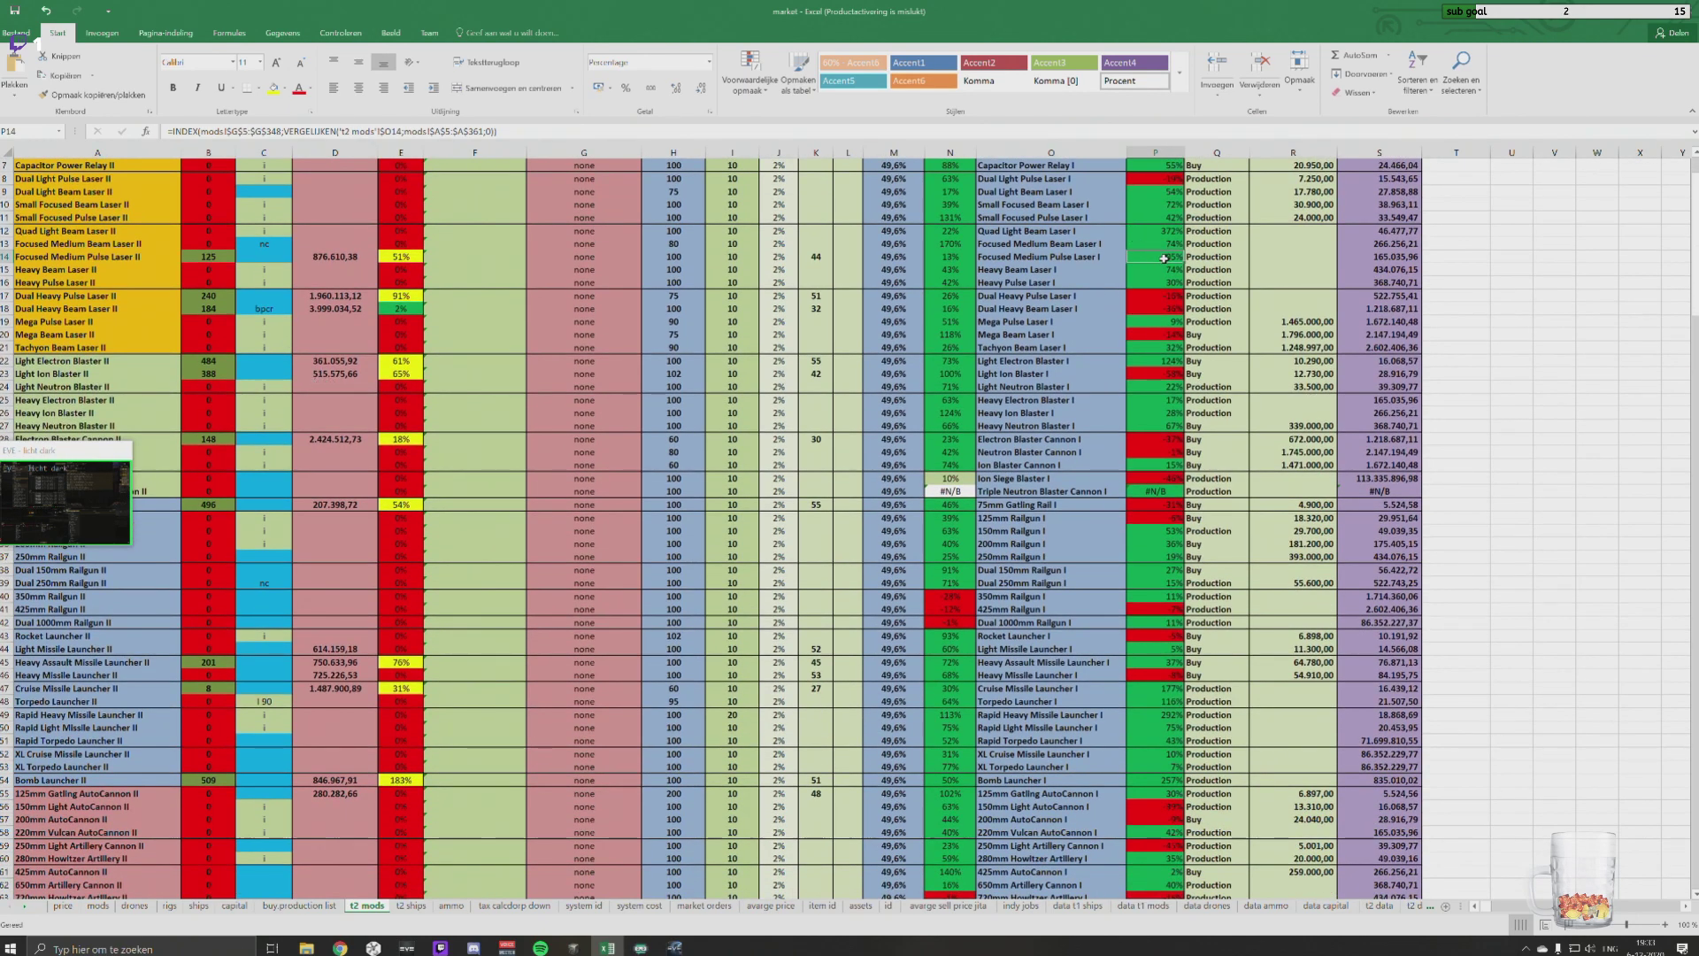
click(936, 257)
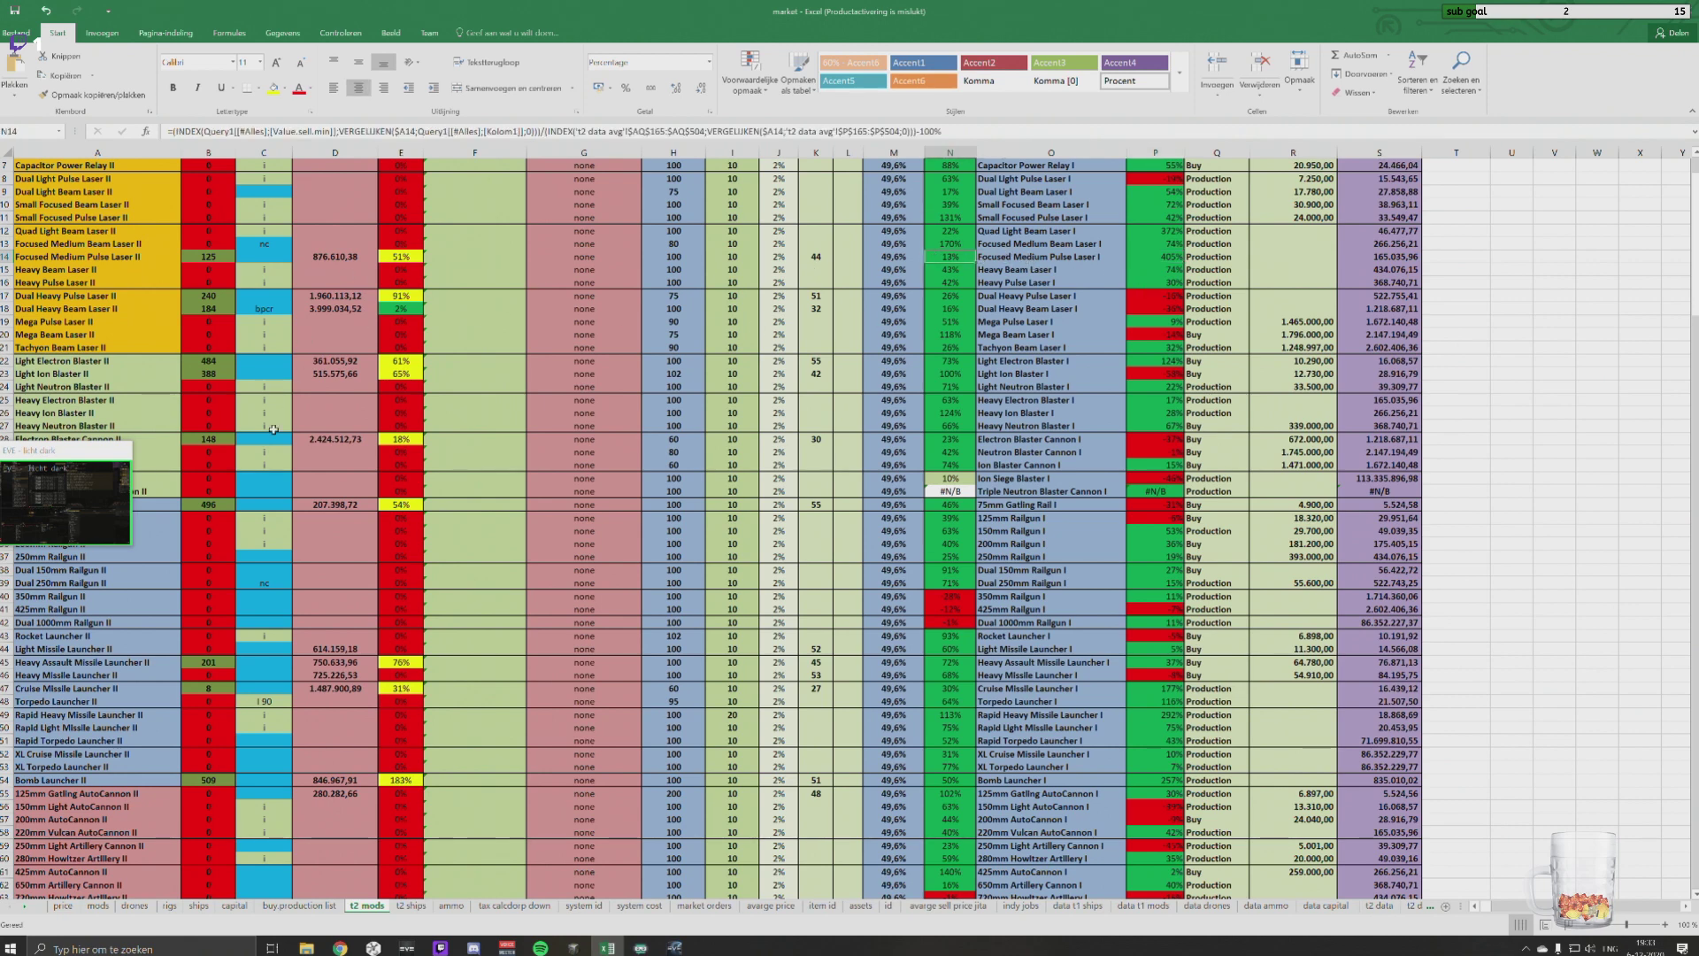
Step: Clear the sell prices and ready-to-build counts of Light Missile Launcher II and Heavy Missile Launcher II
scroll(323, 493, down, 3)
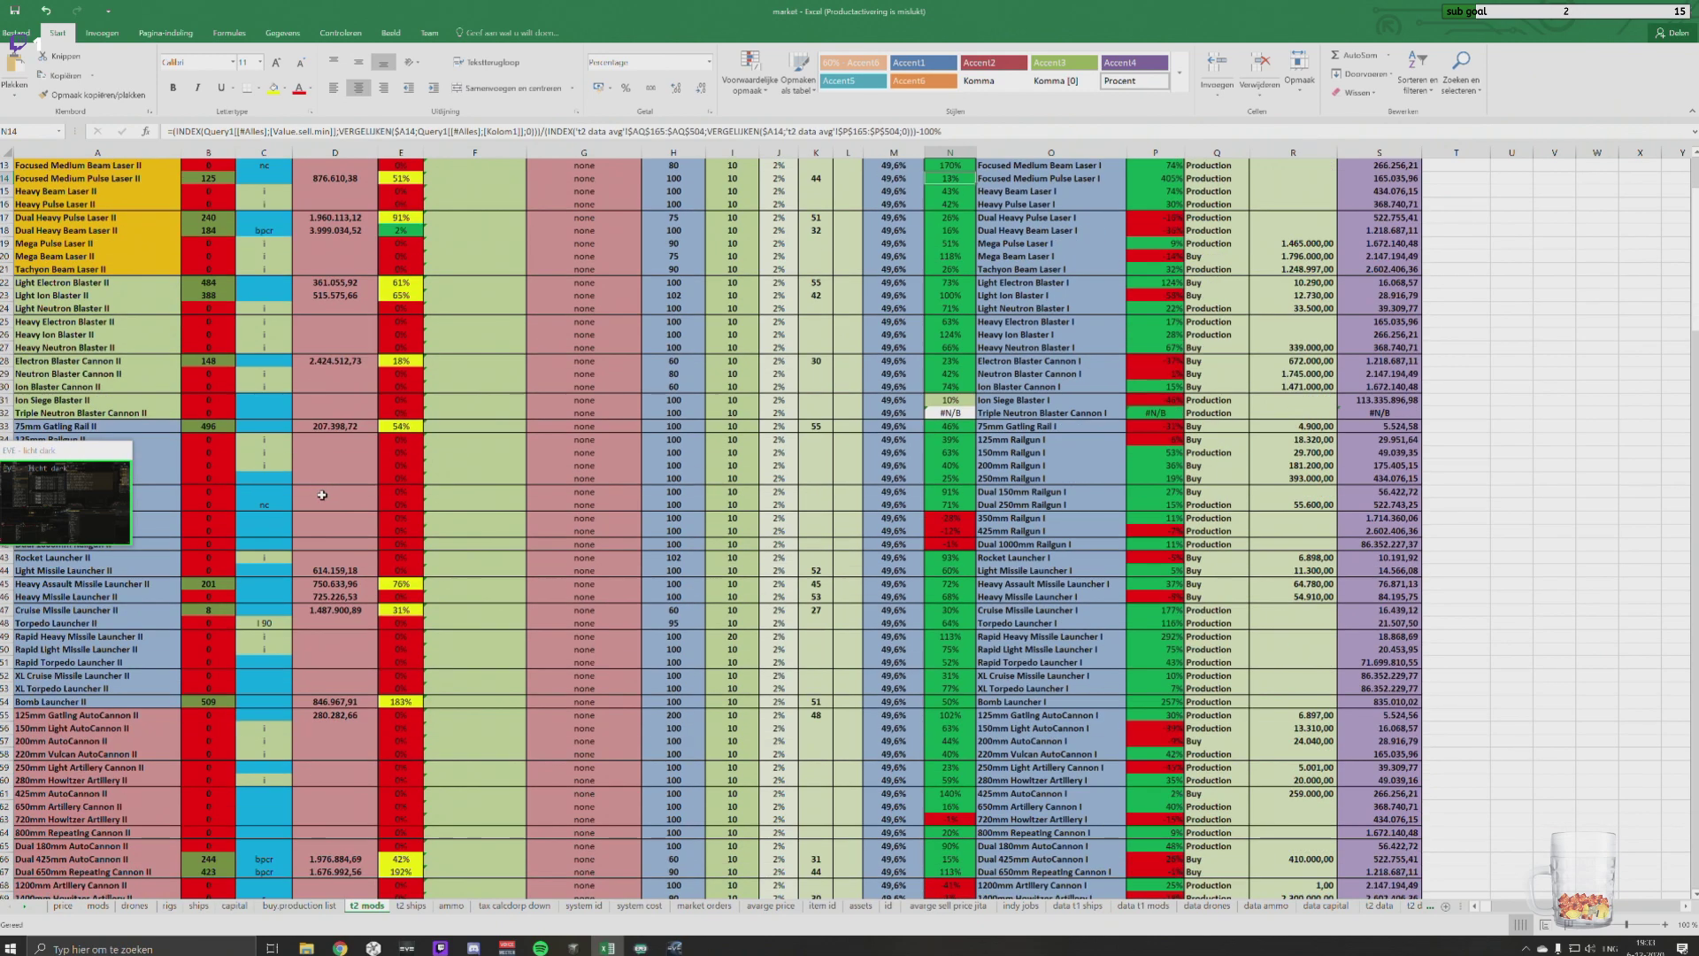
scroll(314, 522, up, 1)
click(320, 569)
key(Delete)
click(320, 596)
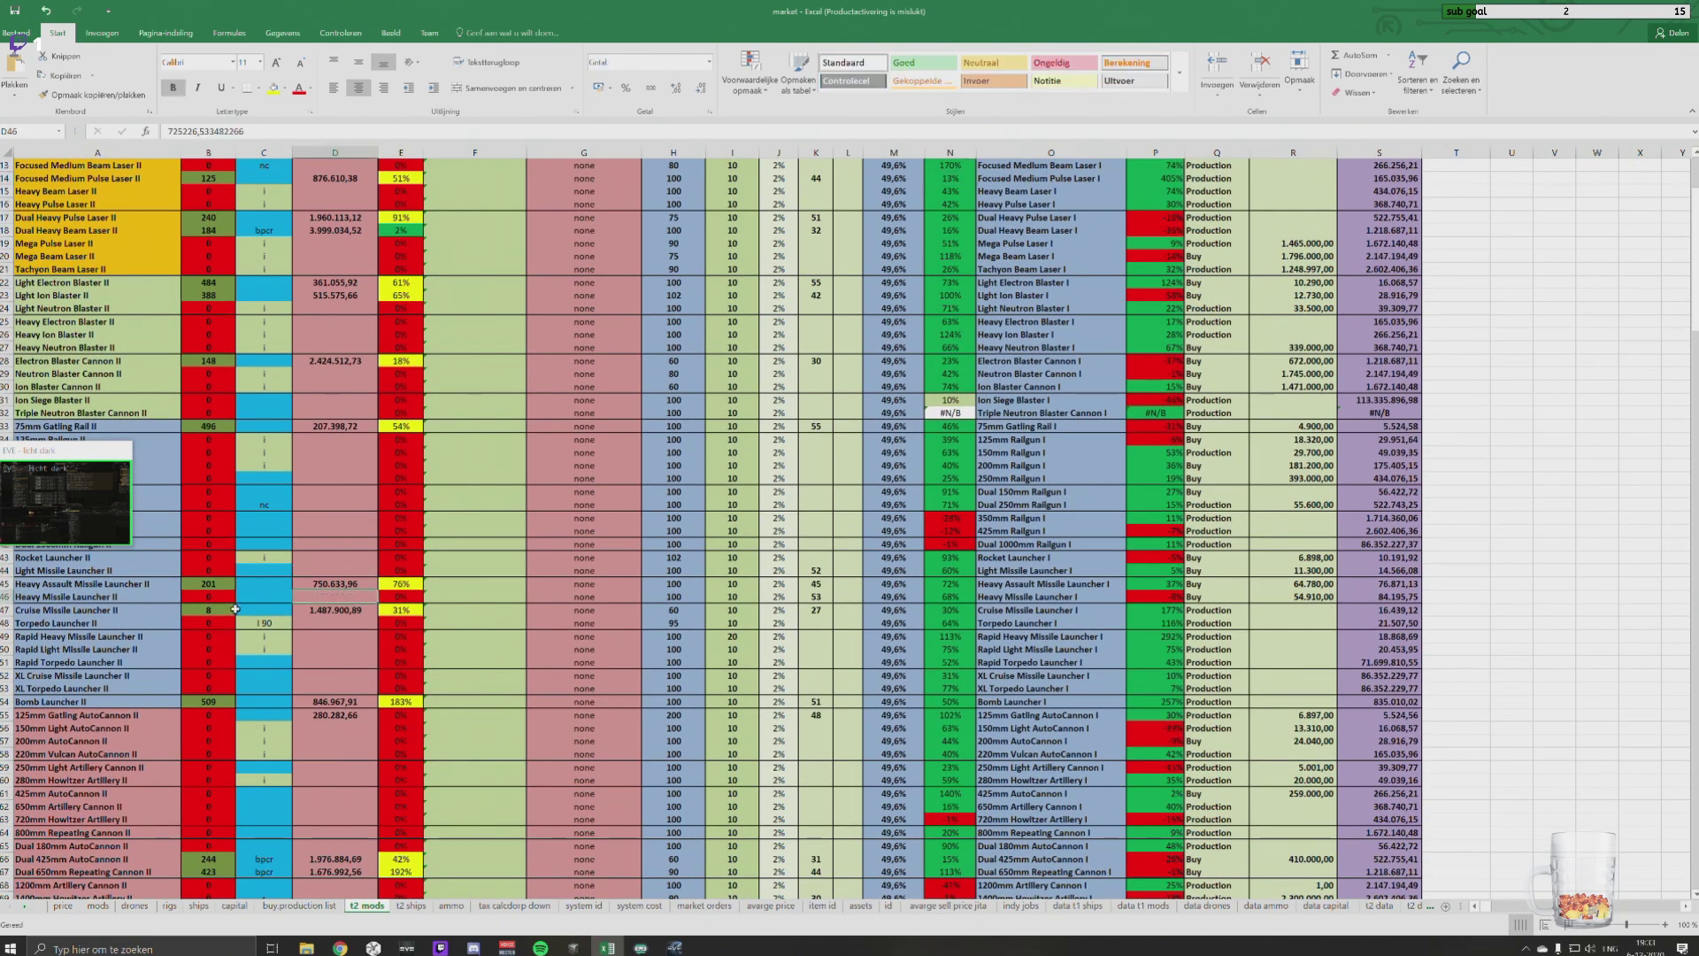
key(Delete)
click(824, 596)
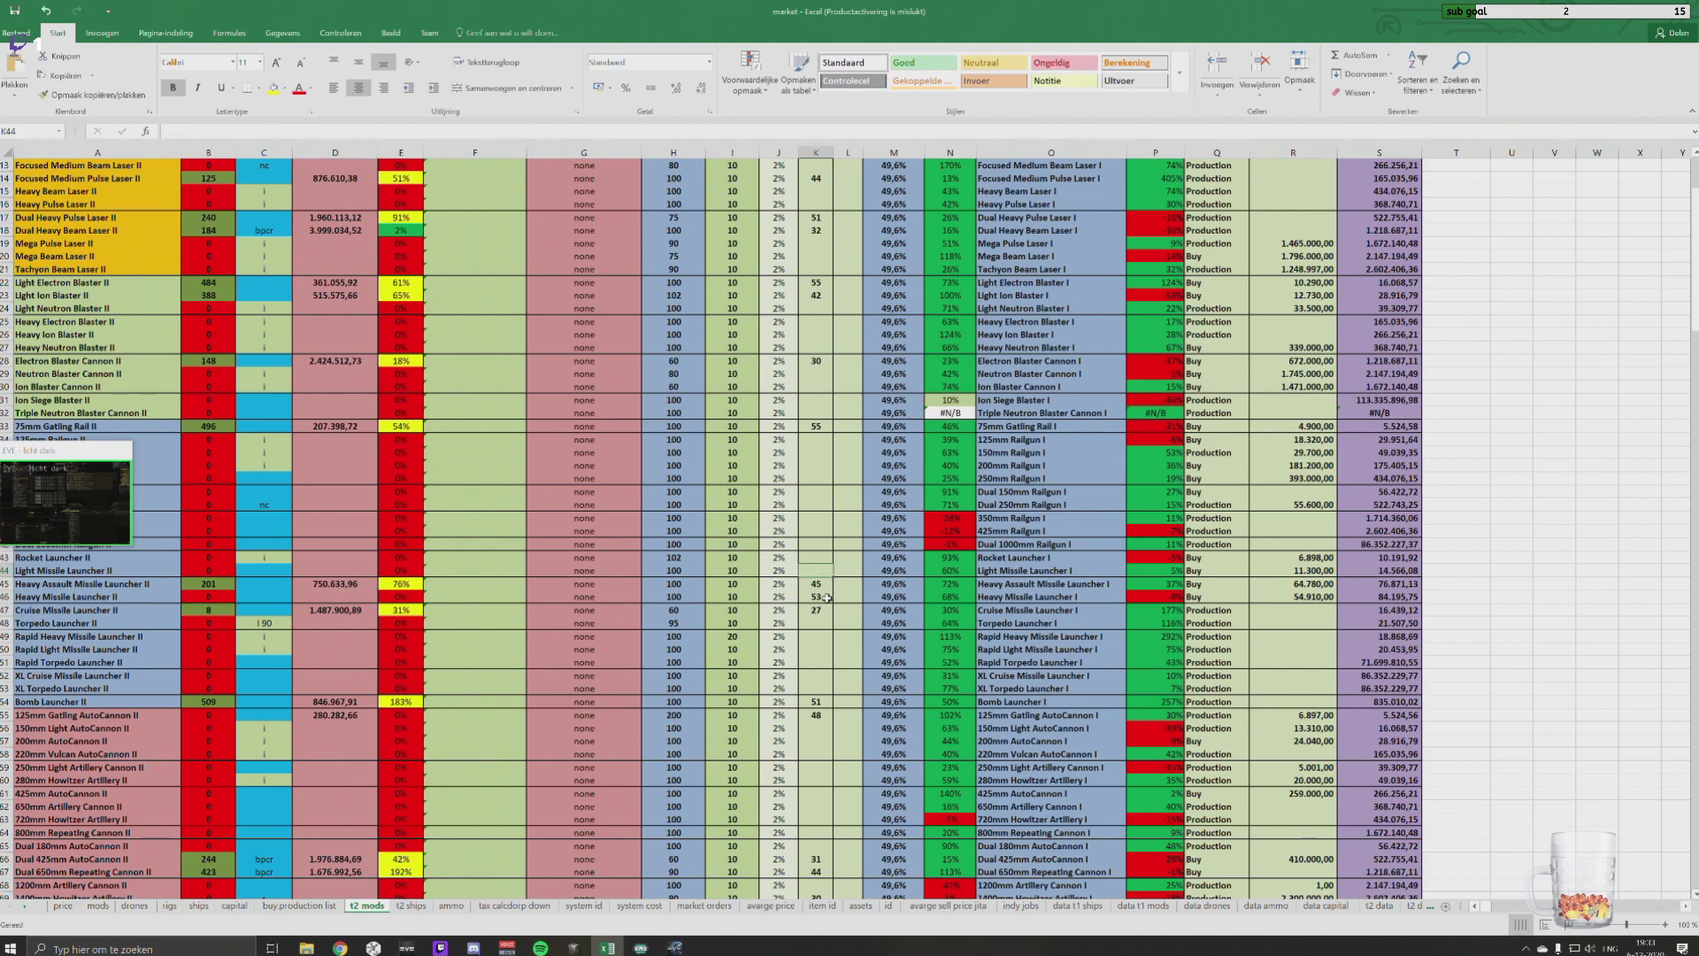
Step: Clear the sell price and ready-to-build count of 125mm Gatling AutoCannon II
scroll(256, 615, down, 4)
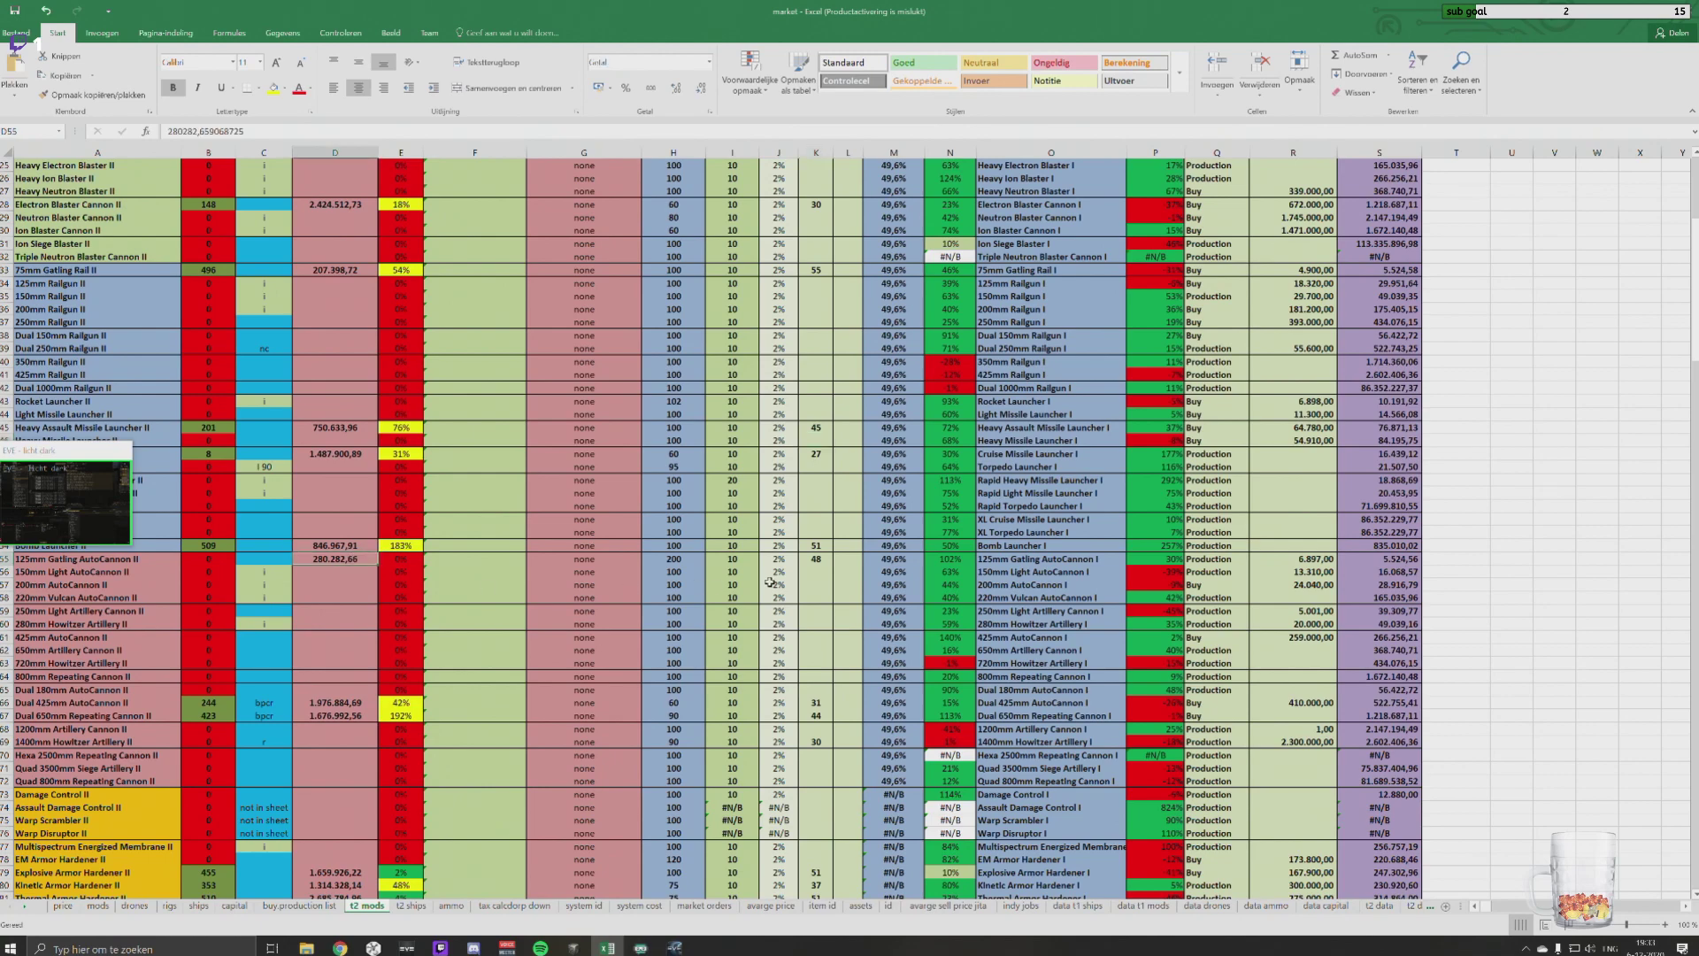
click(823, 560)
key(Delete)
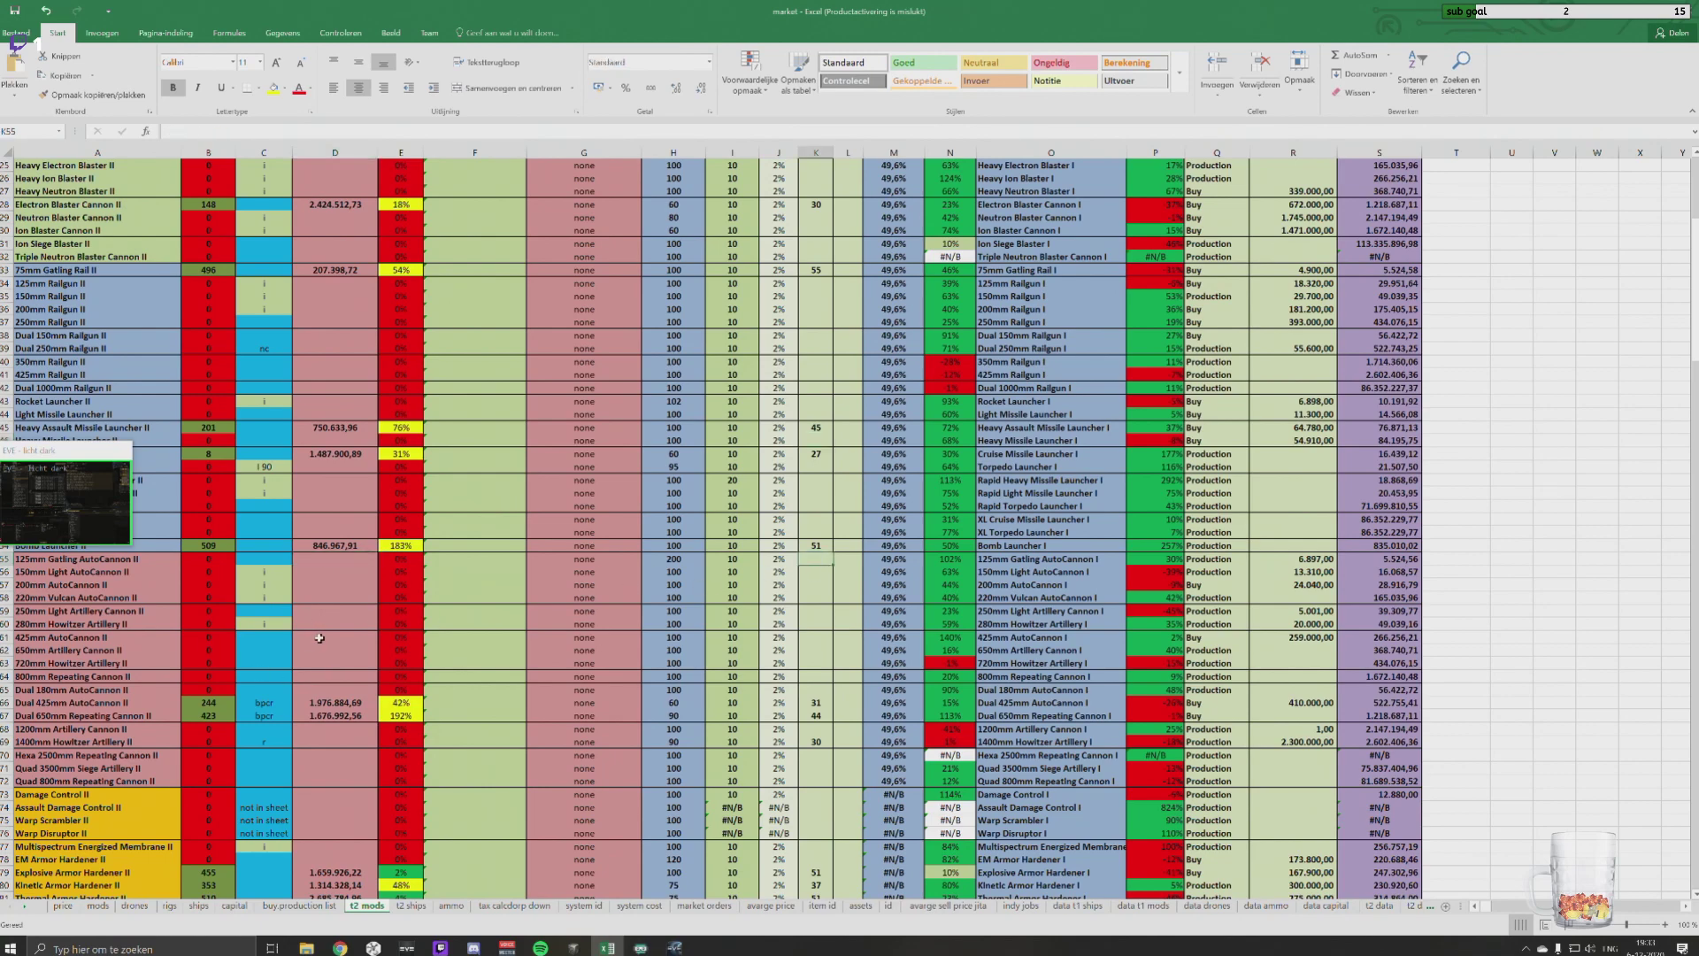
Step: Clear the sell price and ready-to-build count of Scordite Mining Crystal II
scroll(353, 643, down, 3)
scroll(352, 643, down, 3)
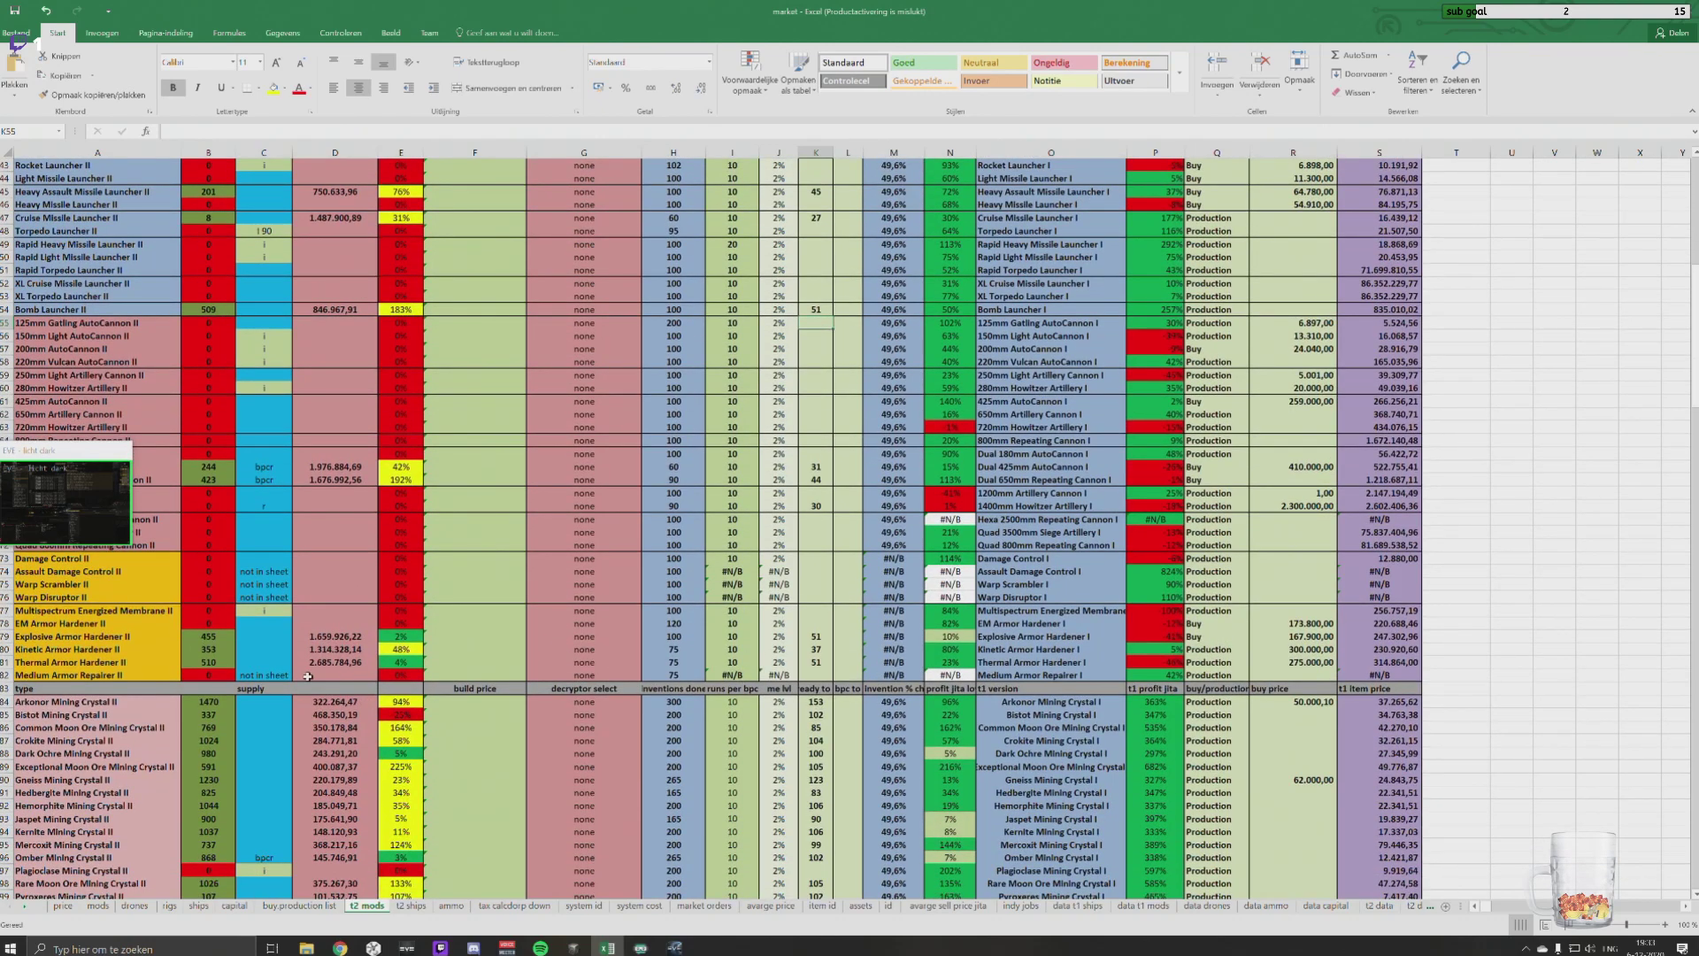
scroll(309, 676, down, 5)
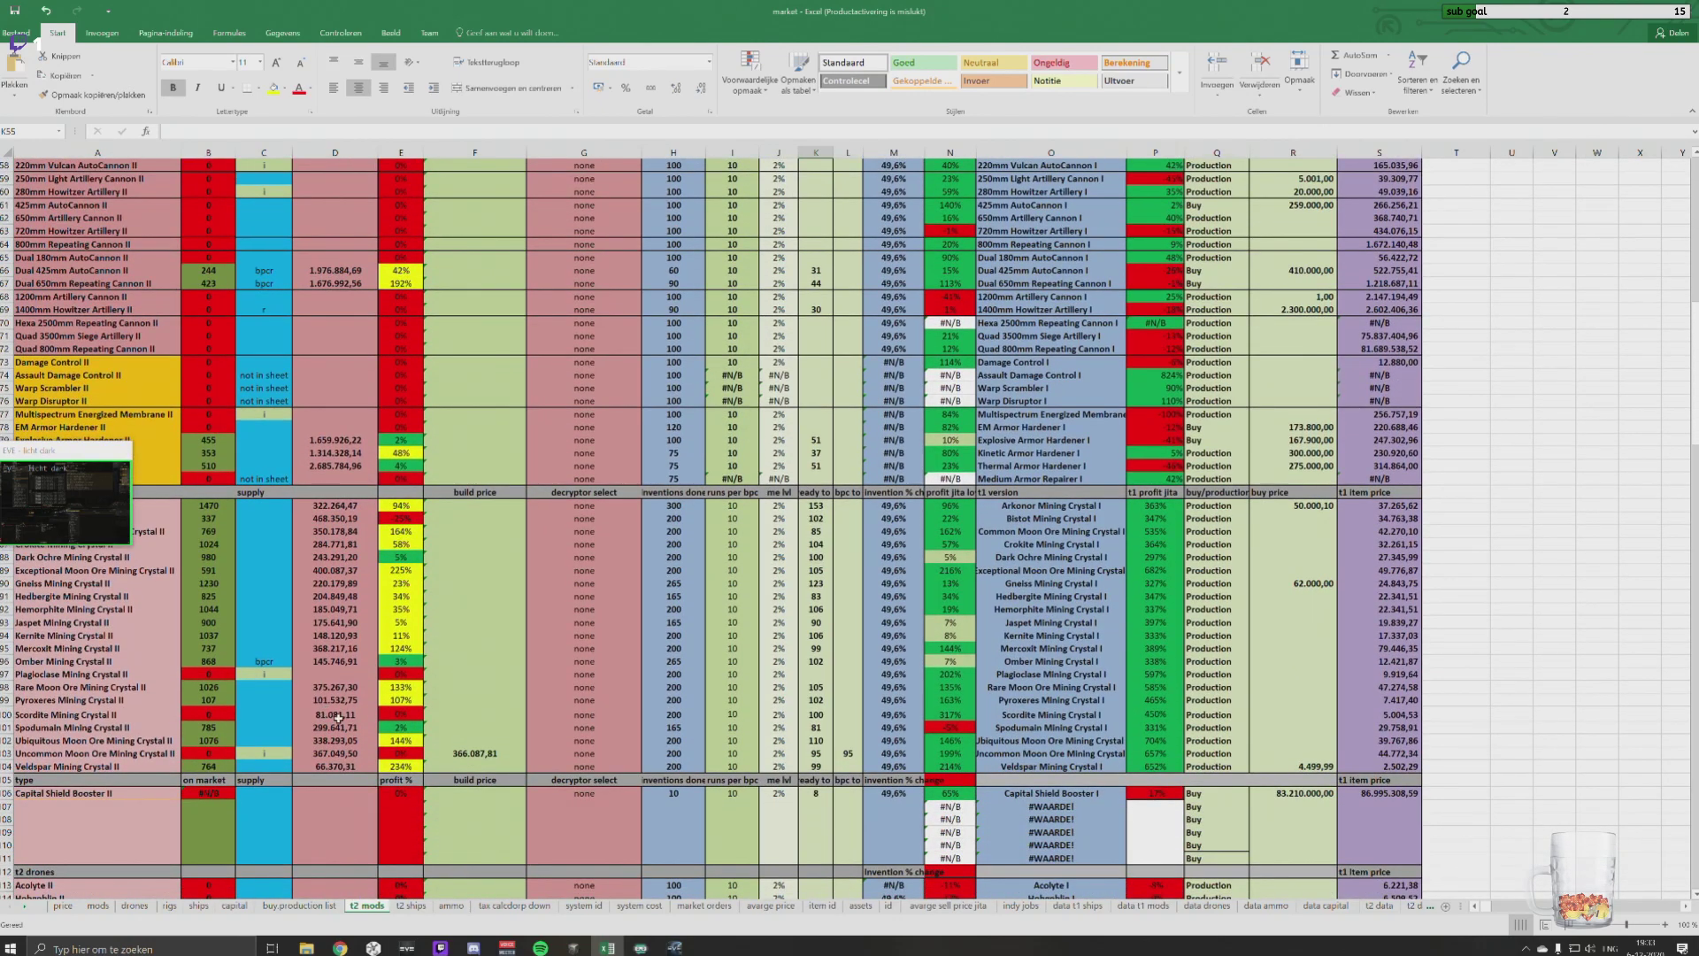
click(336, 716)
click(819, 714)
Step: Examine the Jita profit figures of the Spodumain, Scordite, Dark Ochre, Jaspet, Kernite and Omber mining crystals
click(945, 731)
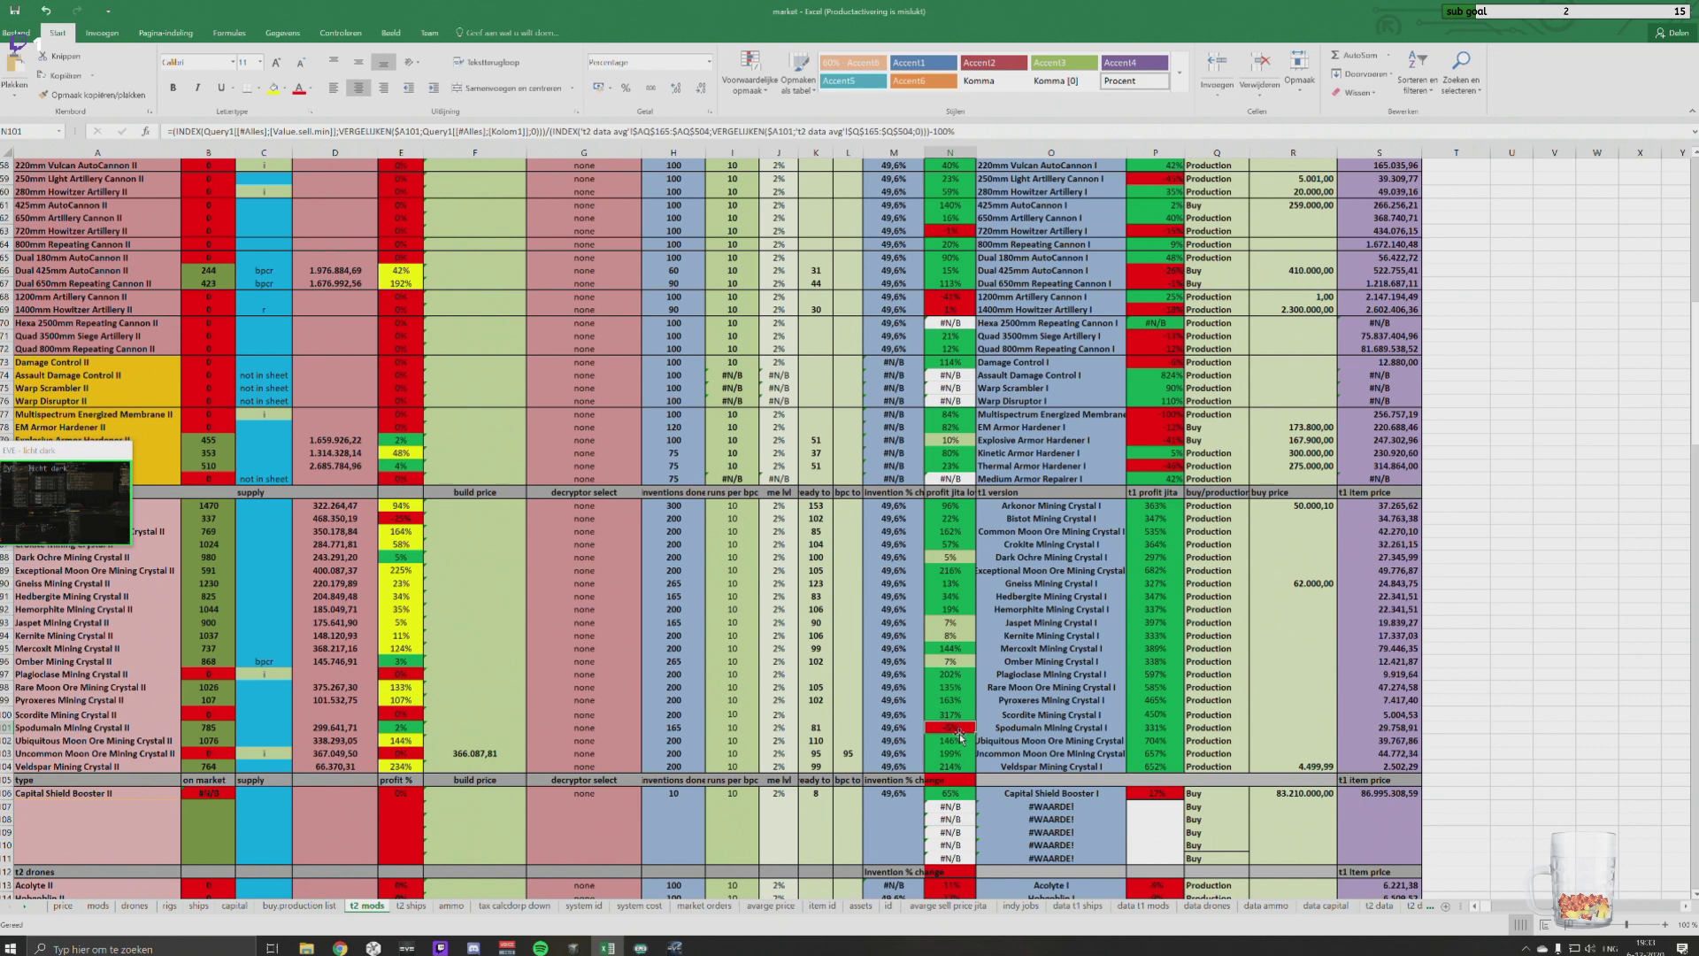
click(1150, 728)
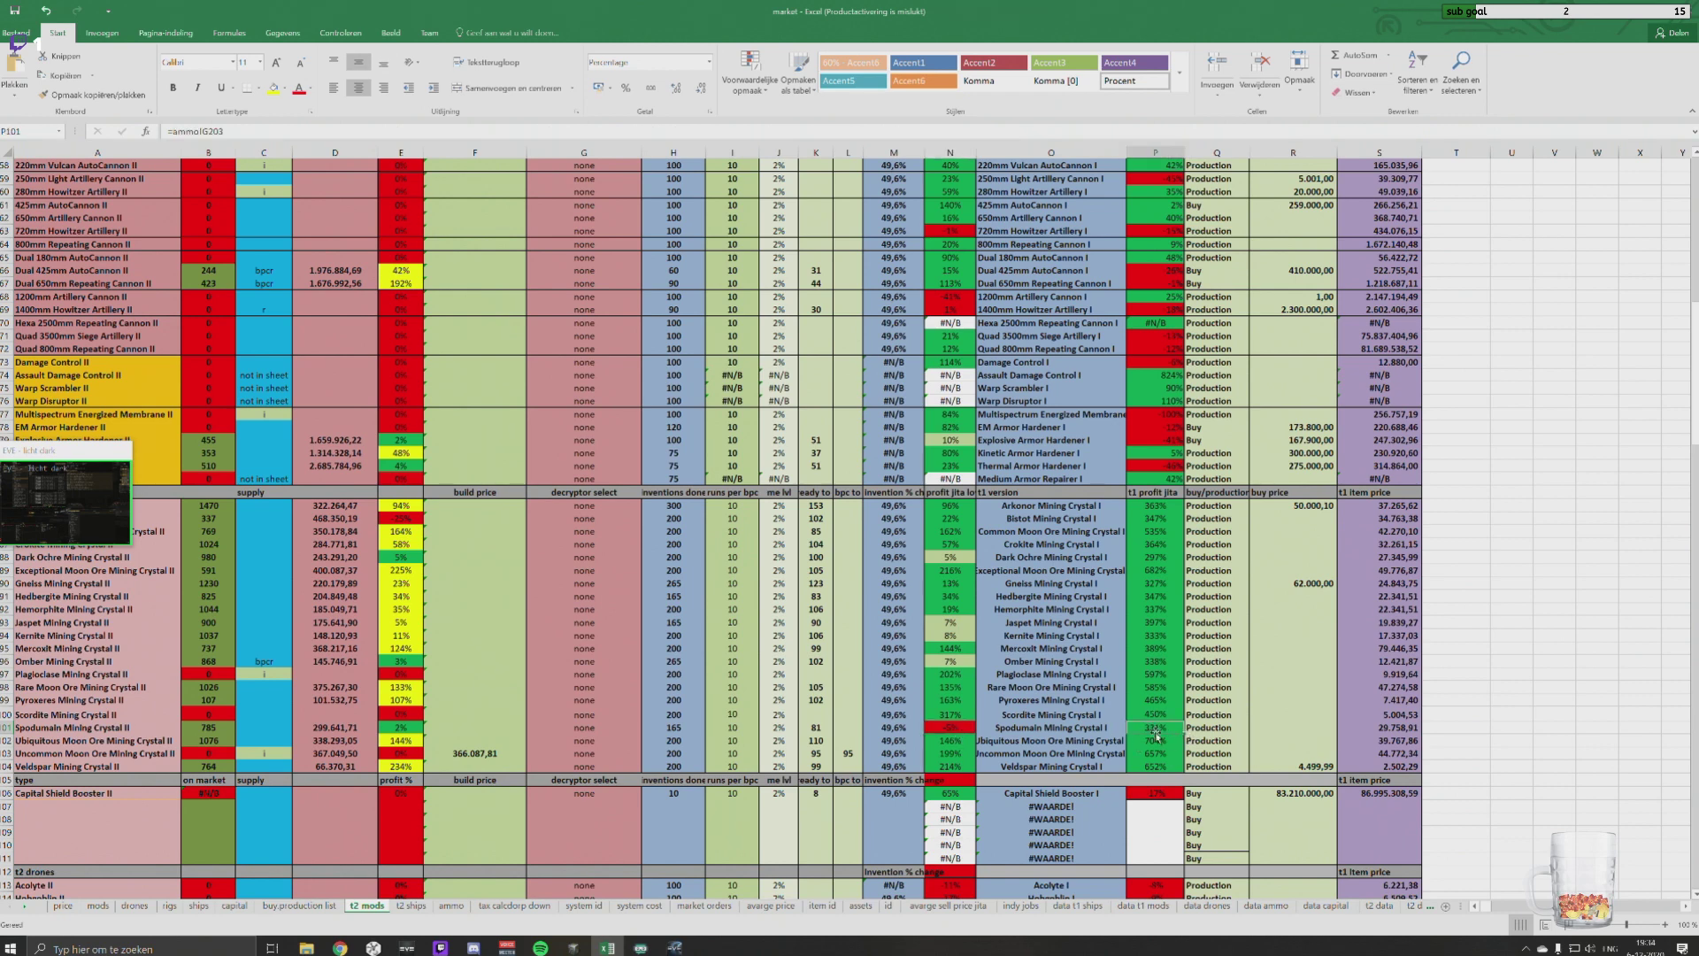
click(1154, 560)
click(1154, 727)
click(947, 712)
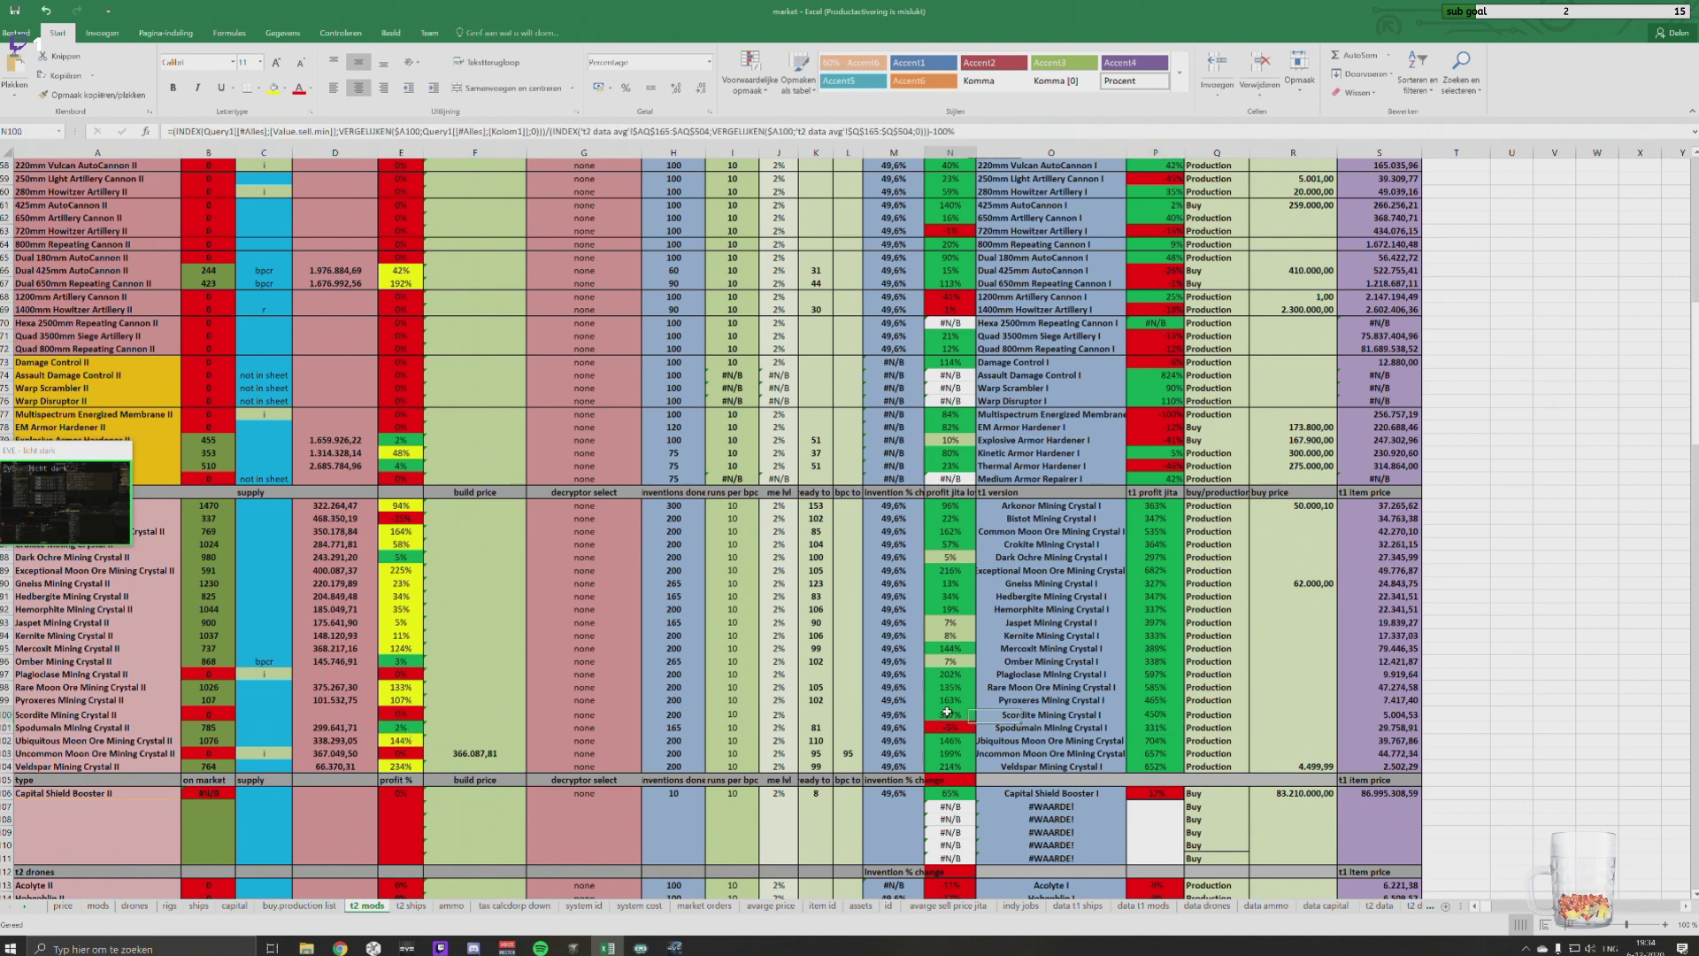
click(947, 560)
scroll(948, 575, up, 1)
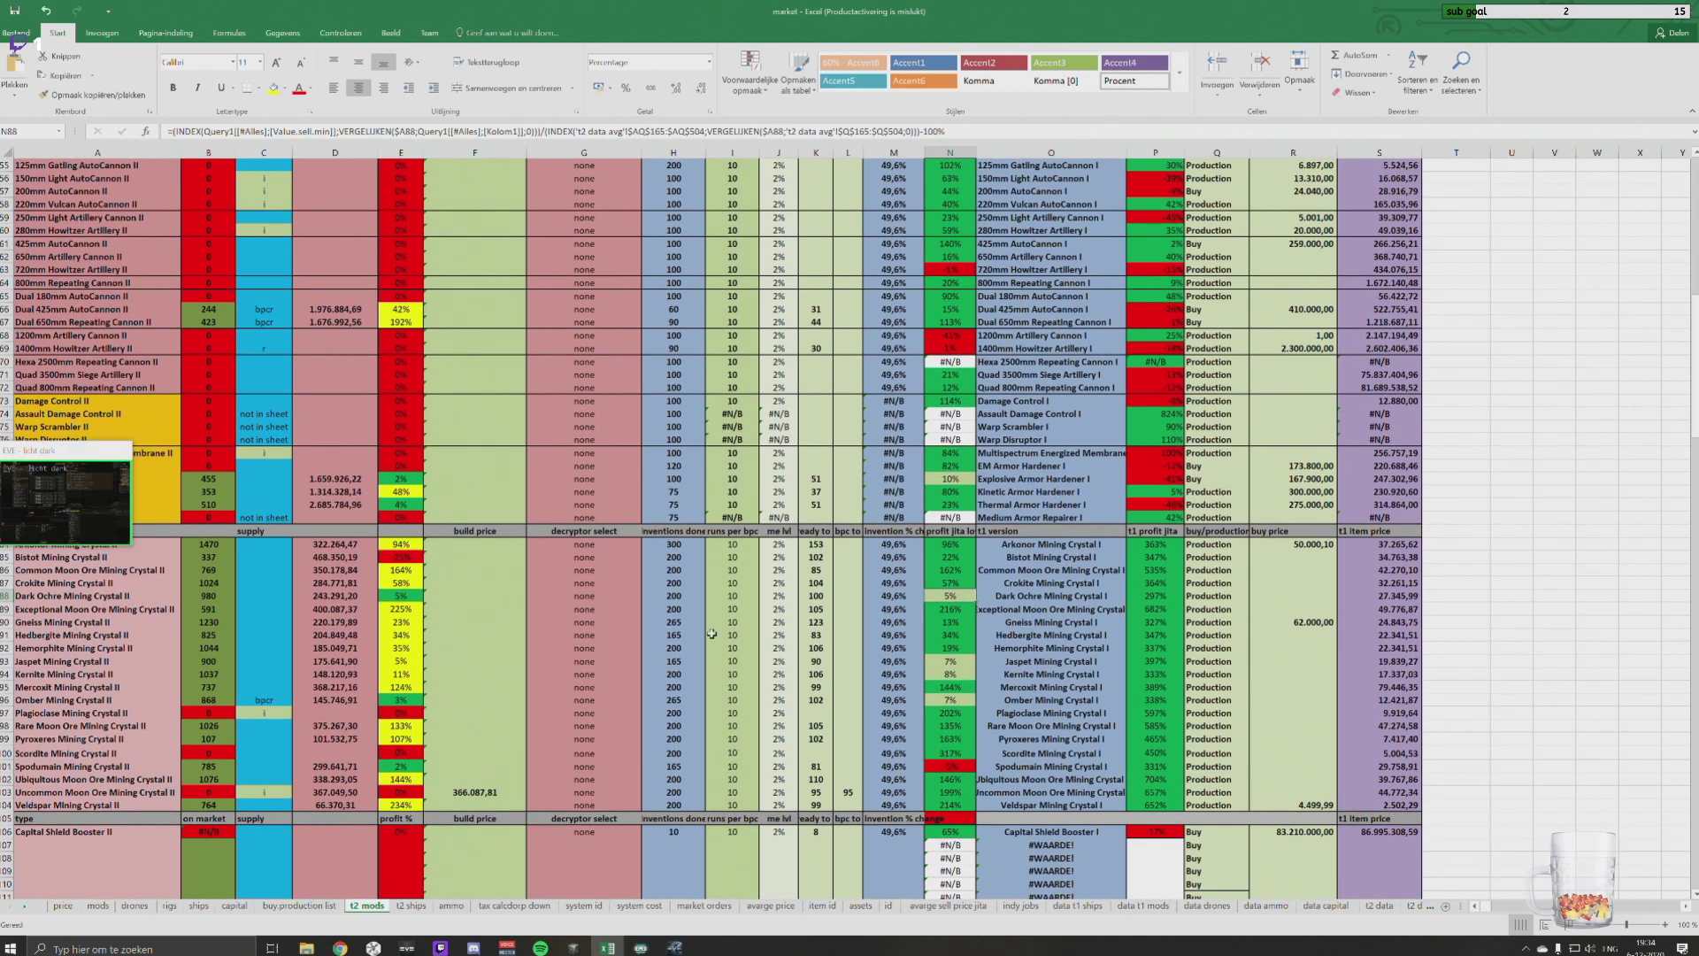
click(959, 662)
click(966, 673)
click(964, 699)
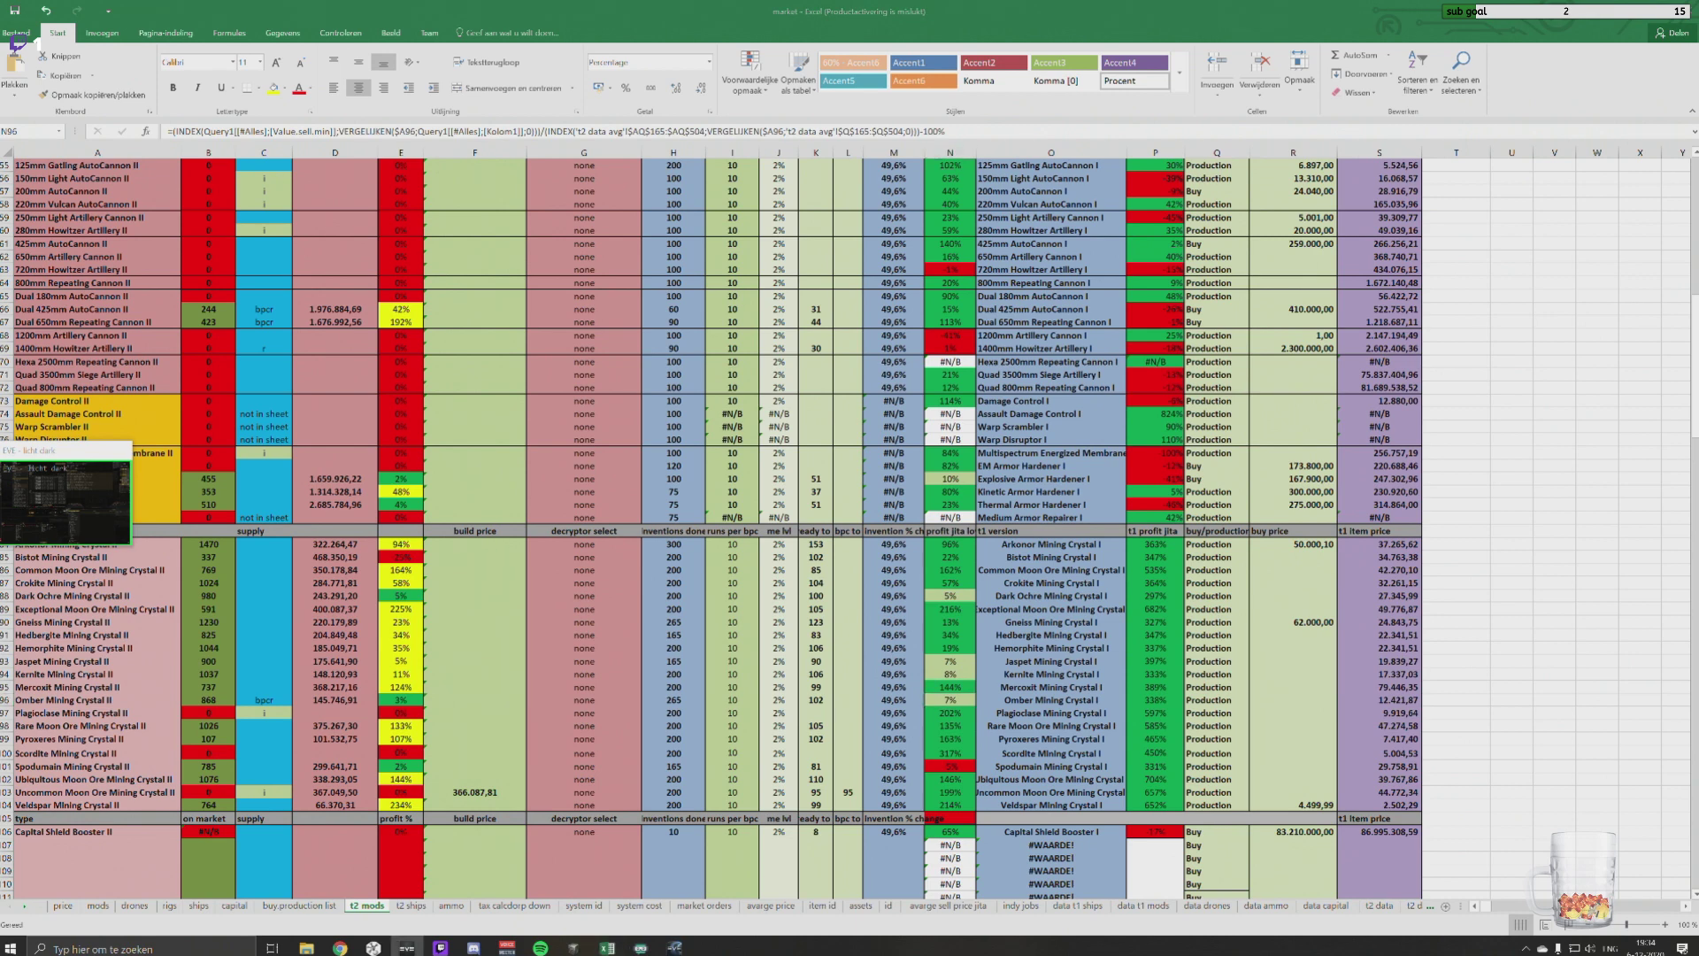
Step: On the t2 ships sheet, copy the Scimitar's build price and paste it as a value into its sell price cell
click(410, 905)
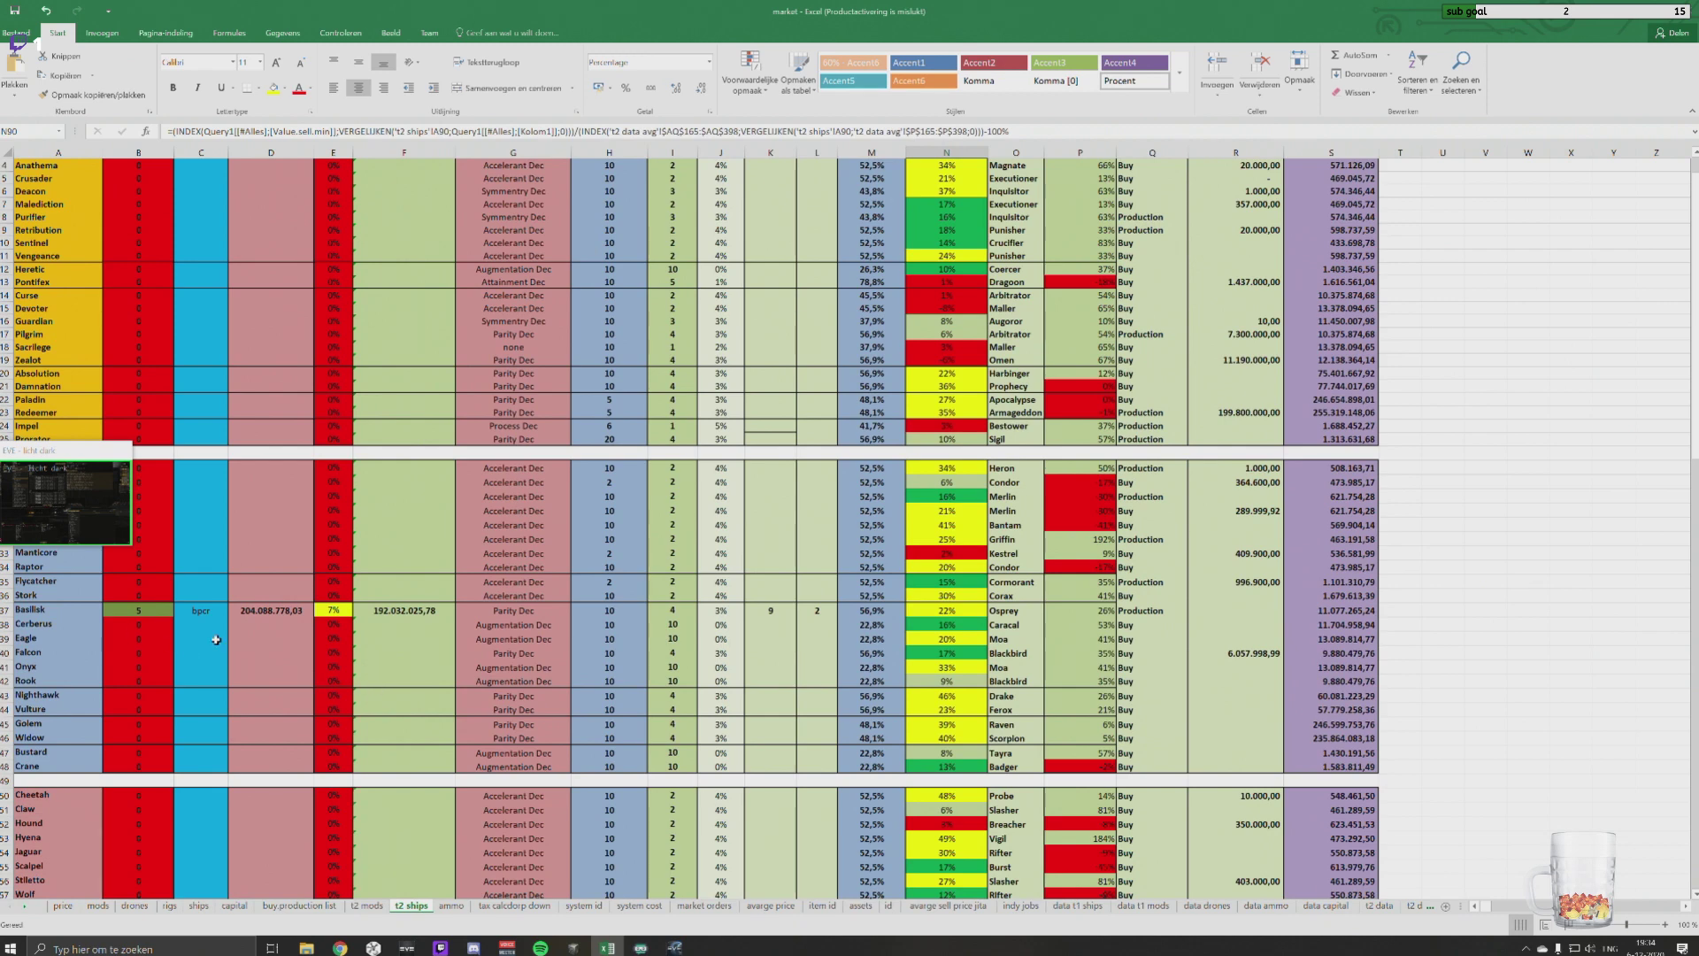
click(138, 612)
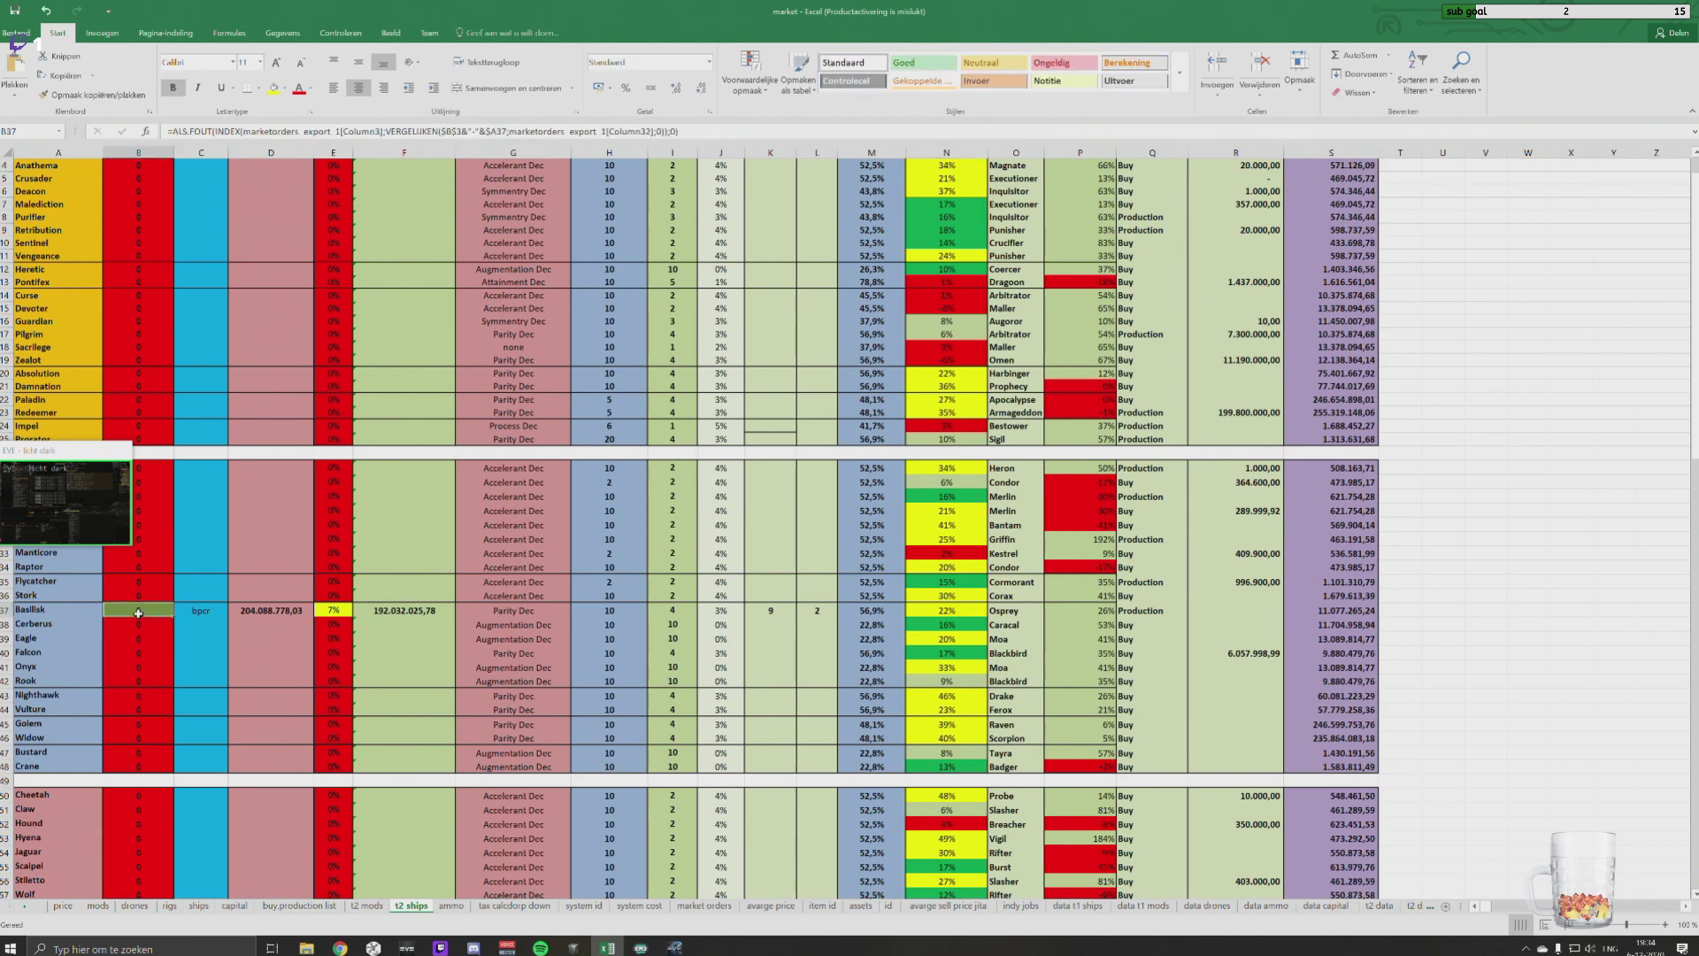
scroll(414, 634, down, 4)
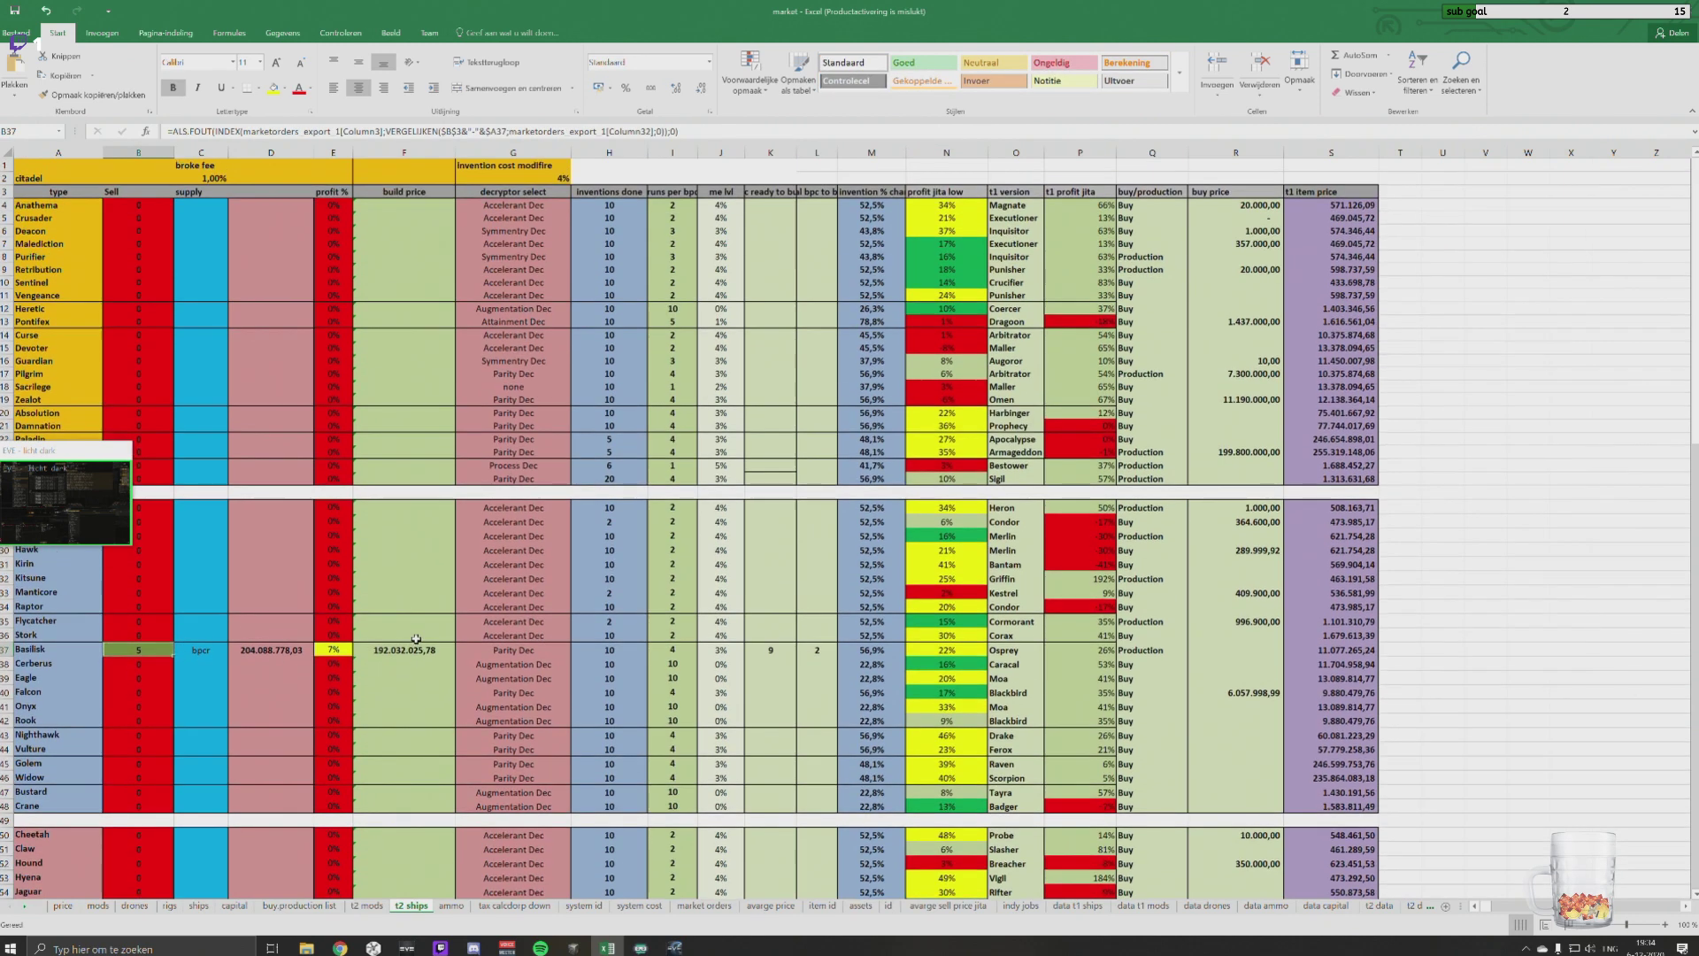
scroll(415, 638, down, 4)
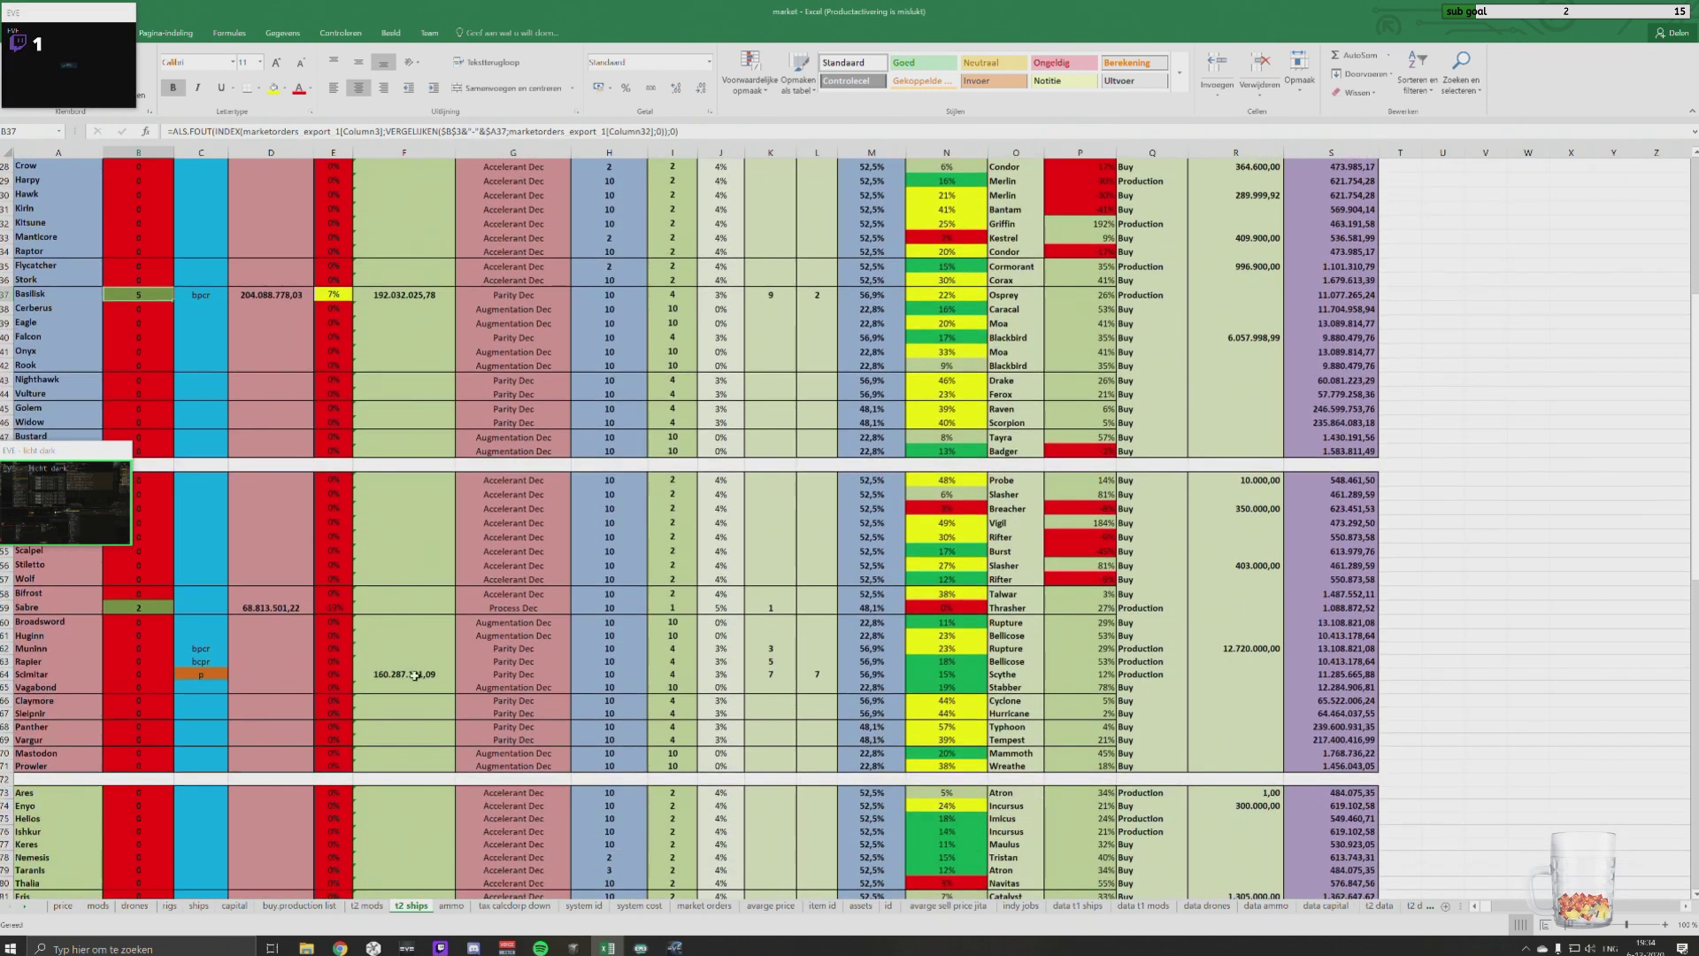
click(415, 674)
key(ctrl+c)
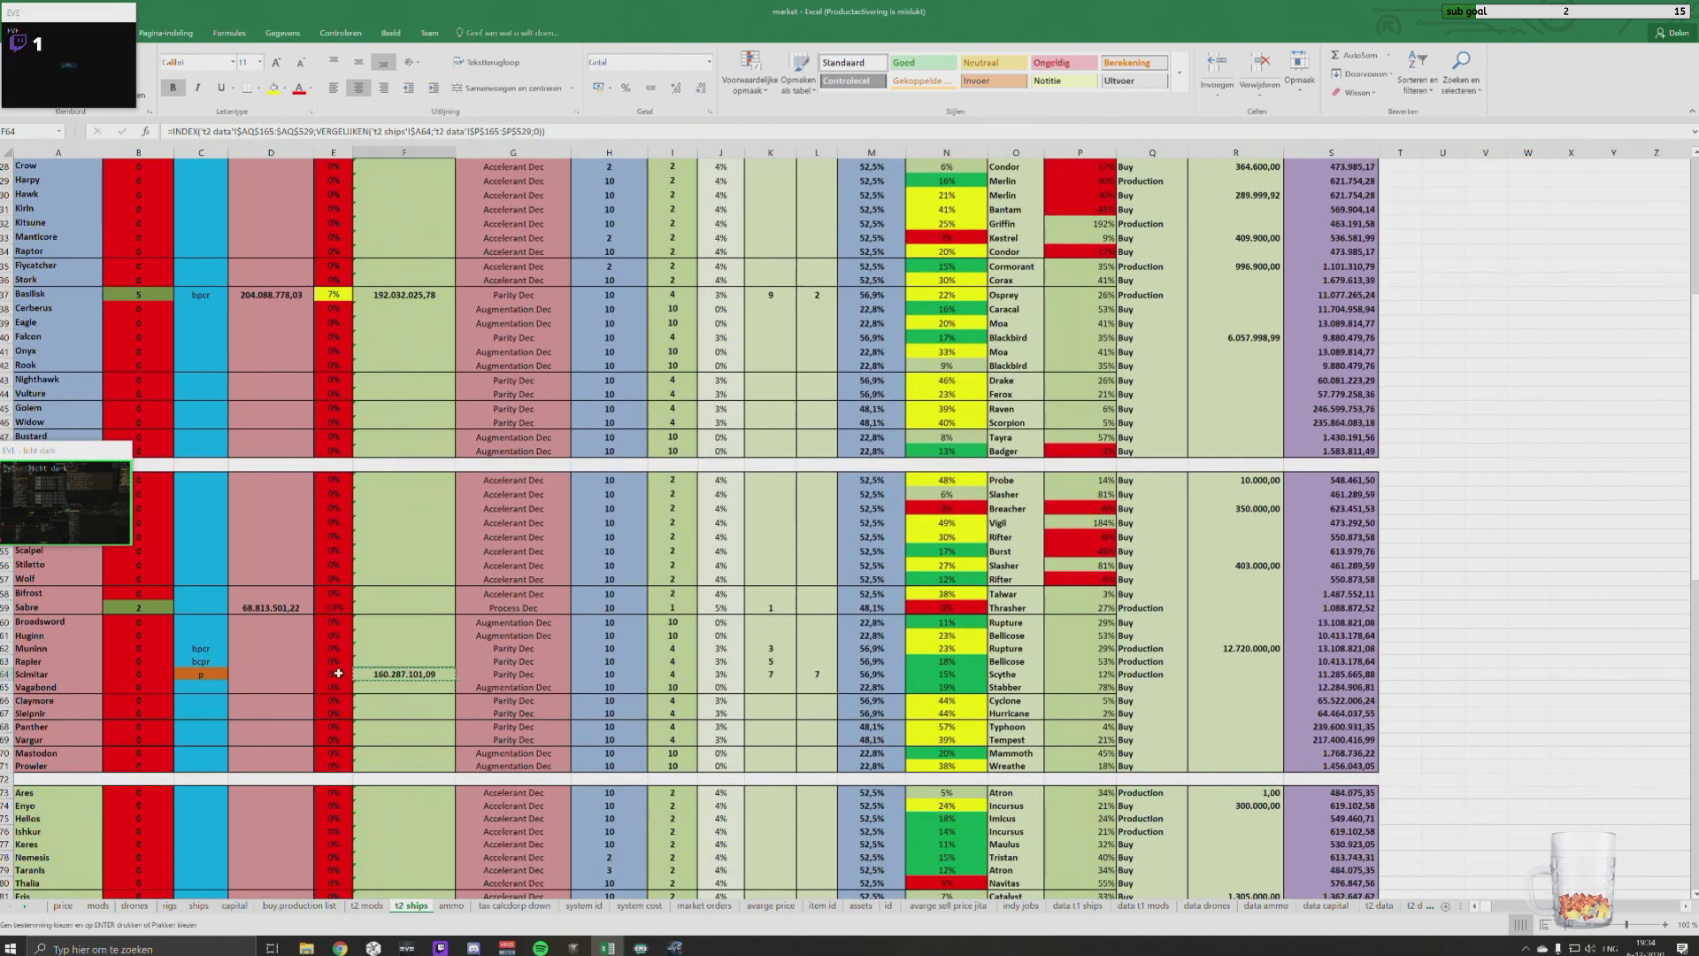
right_click(283, 677)
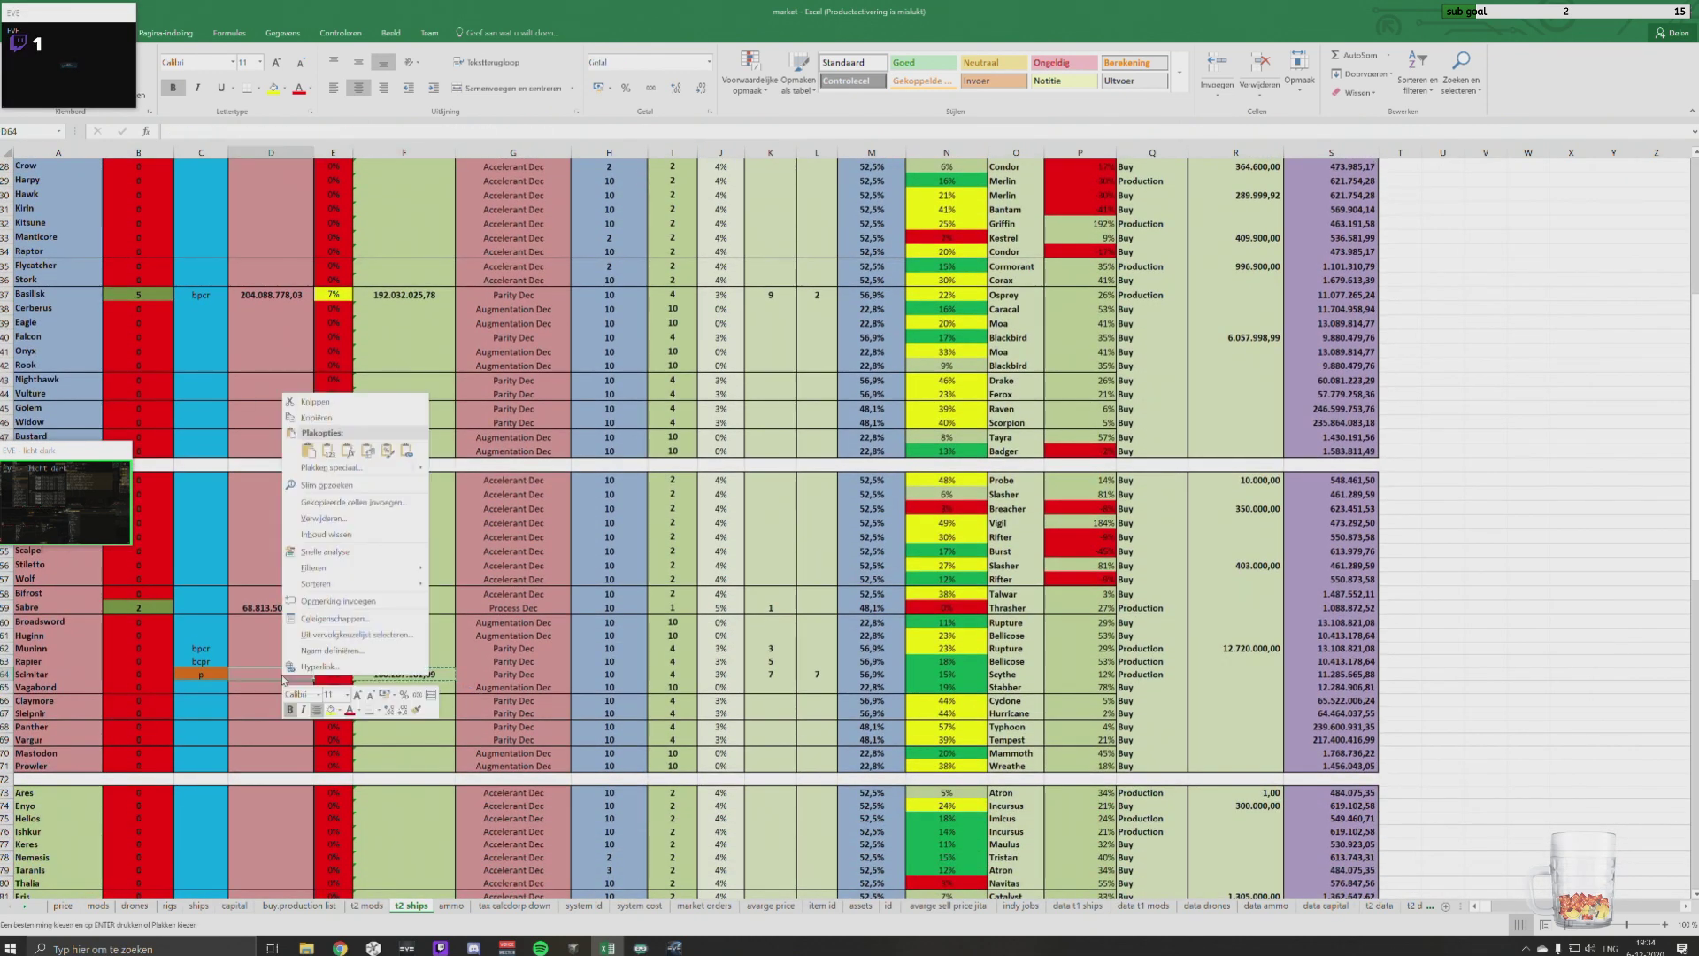
click(327, 450)
click(385, 662)
key(Escape)
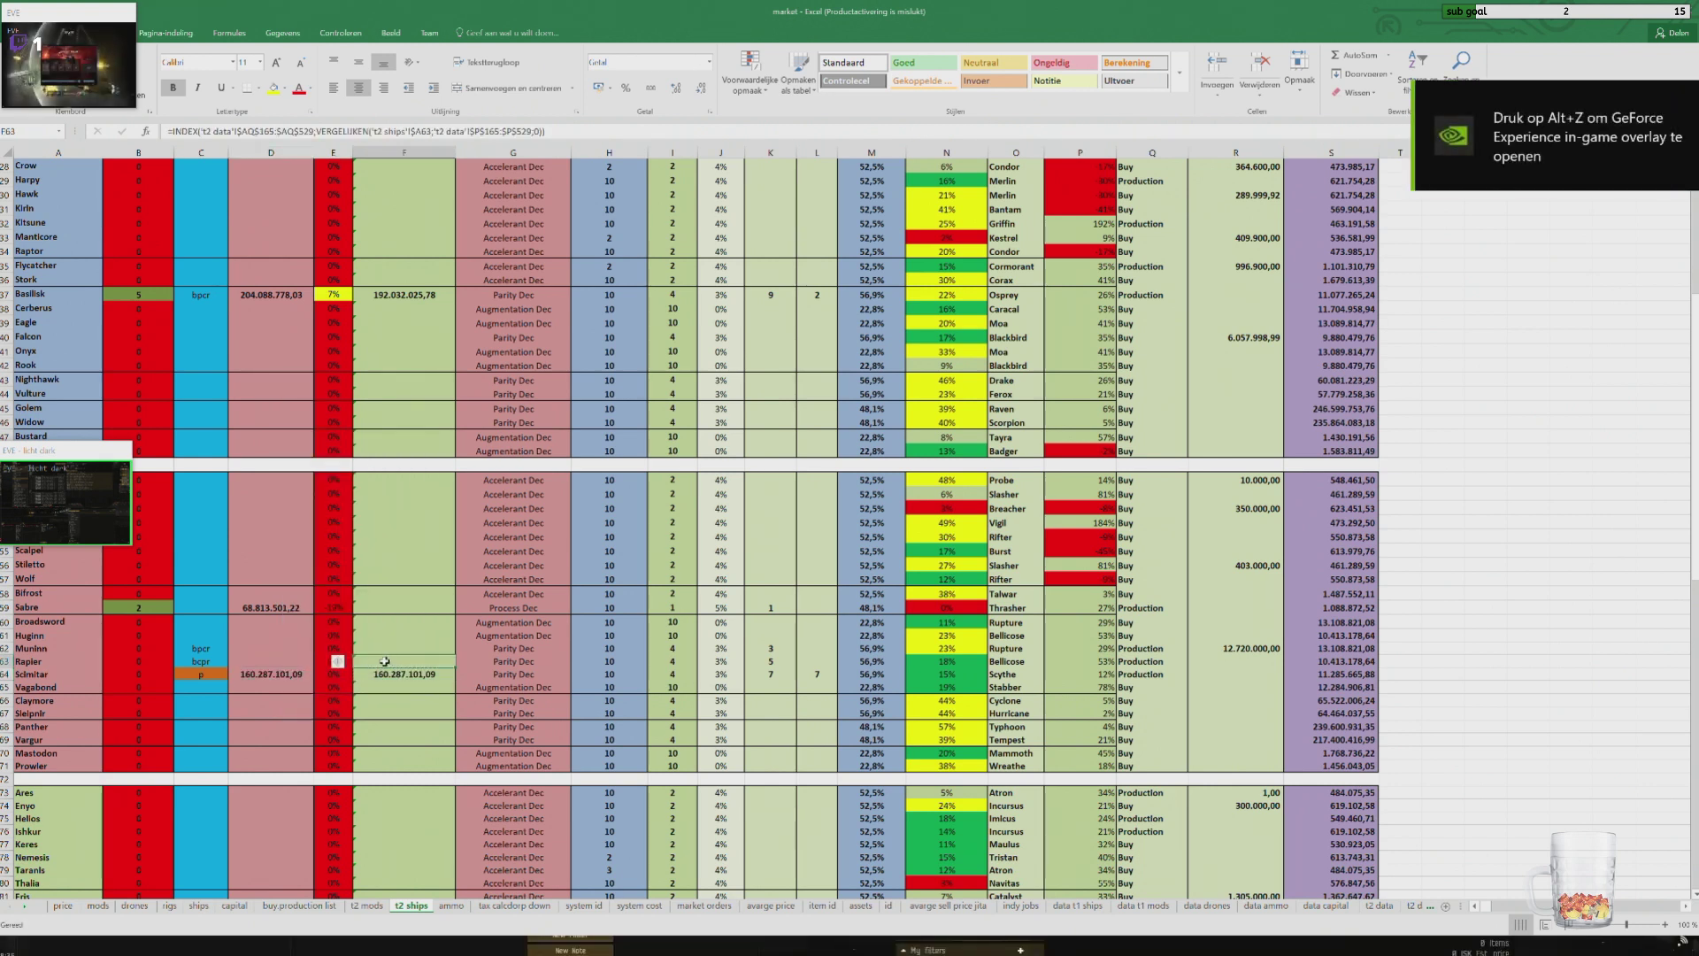
click(389, 674)
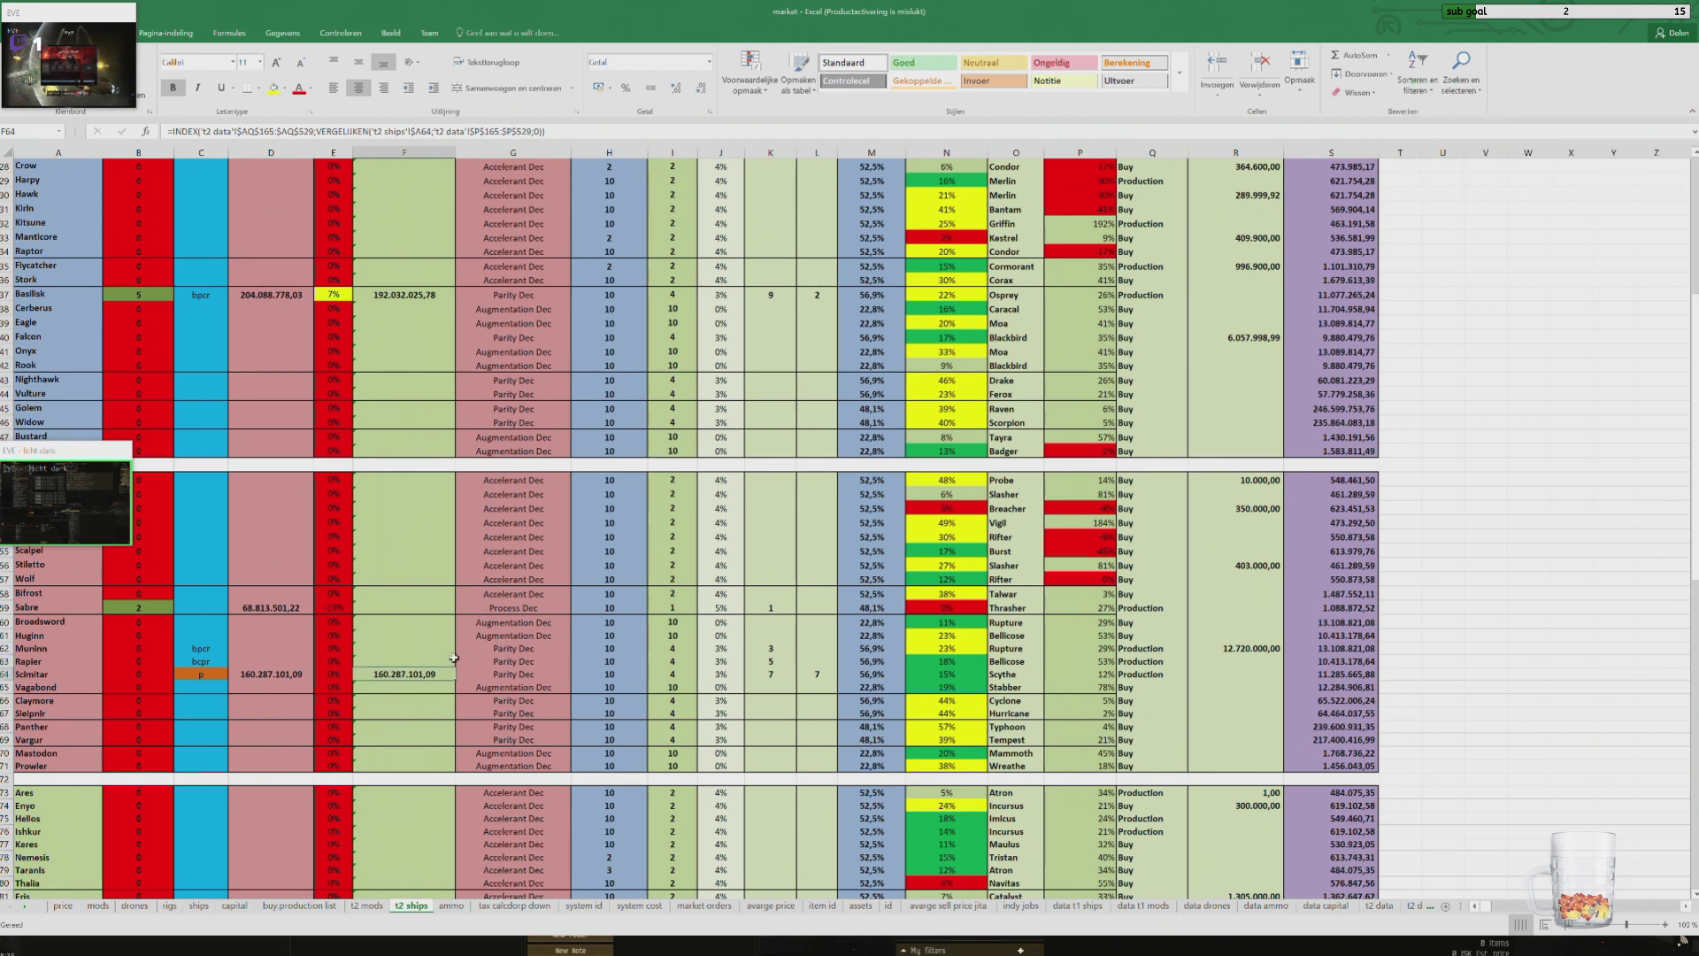
scroll(466, 698, down, 3)
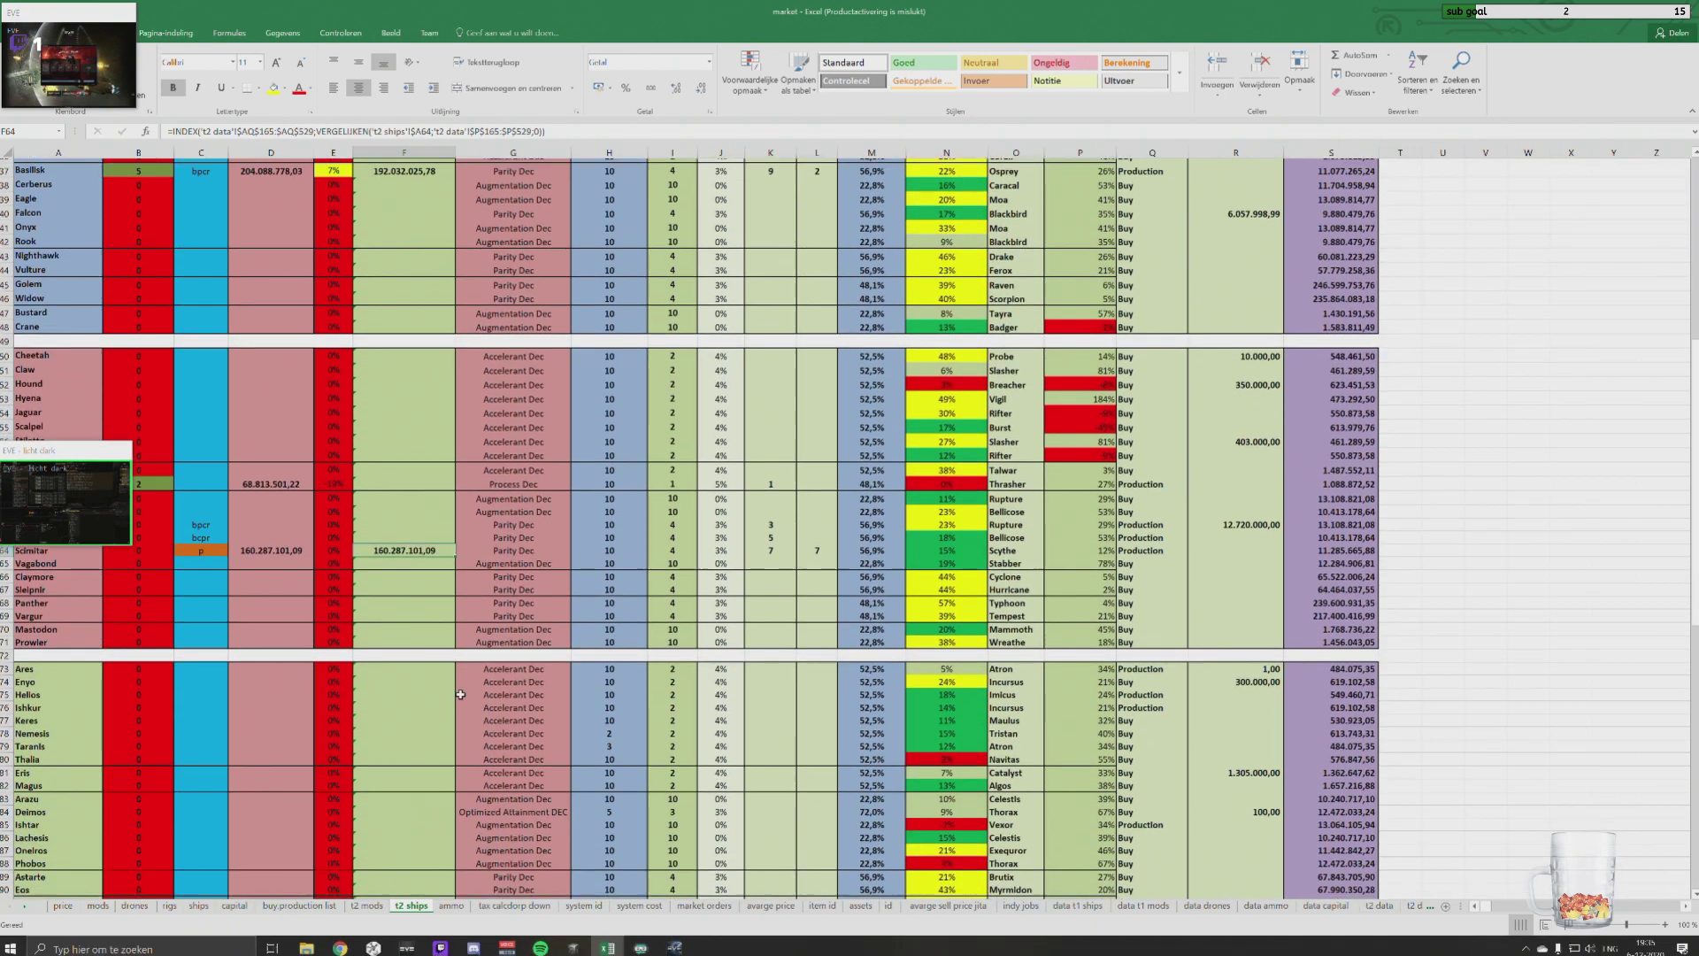
scroll(399, 636, up, 8)
scroll(399, 636, up, 4)
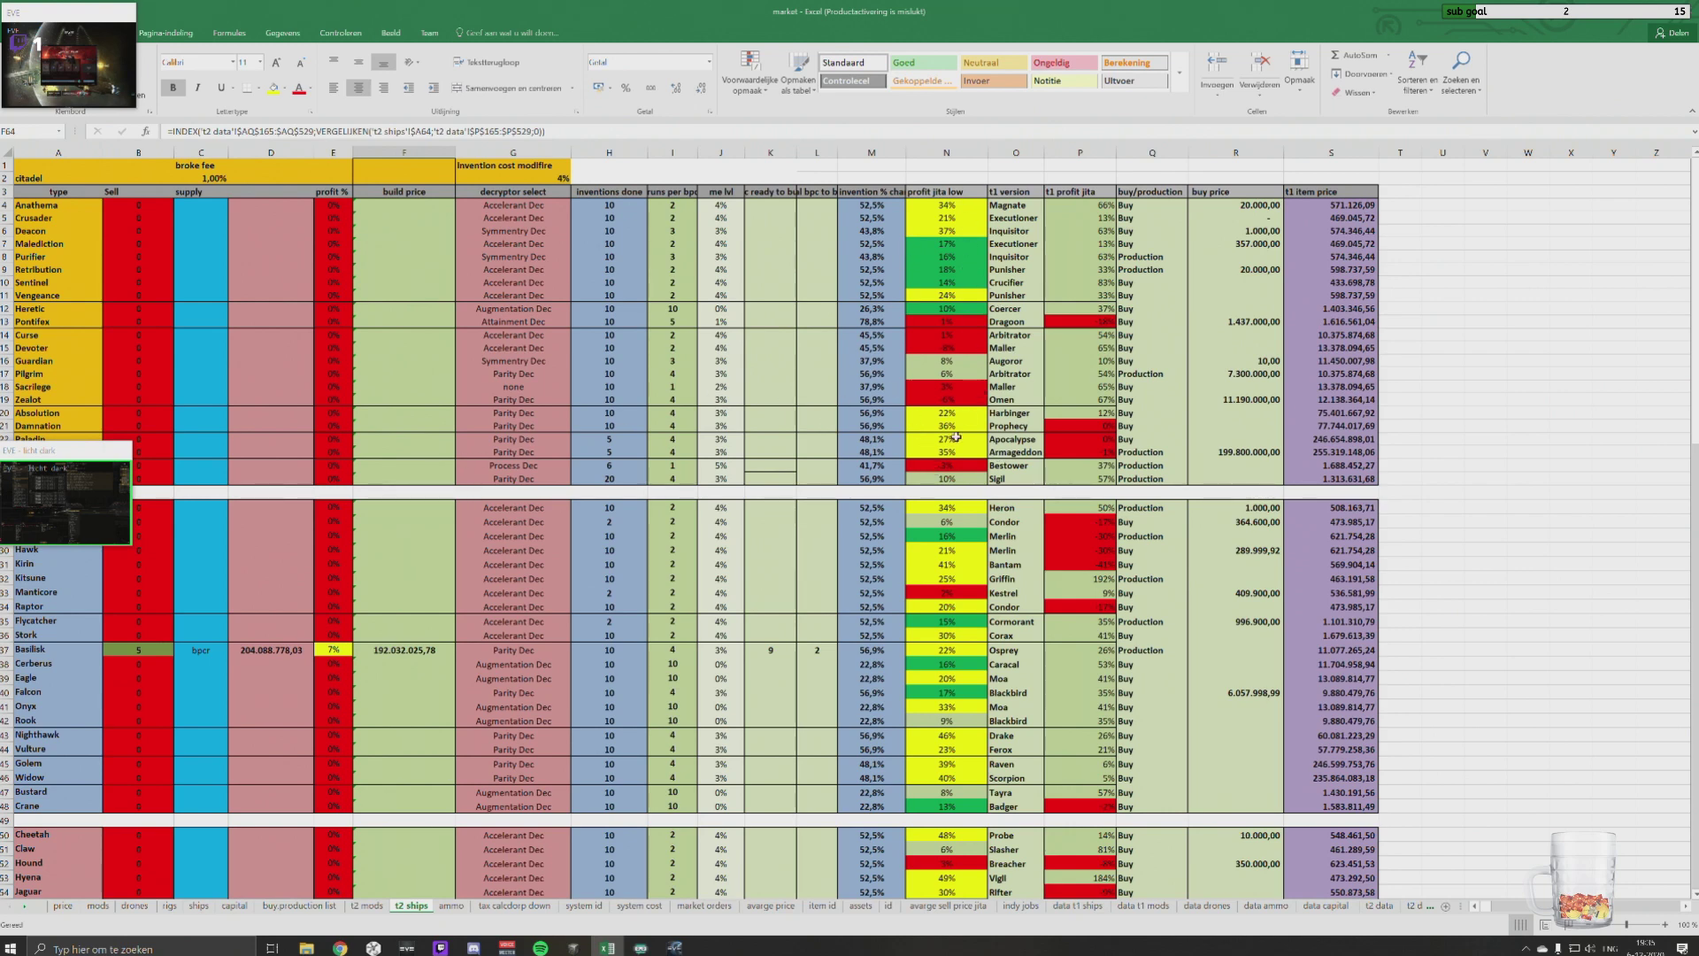
scroll(455, 454, down, 1)
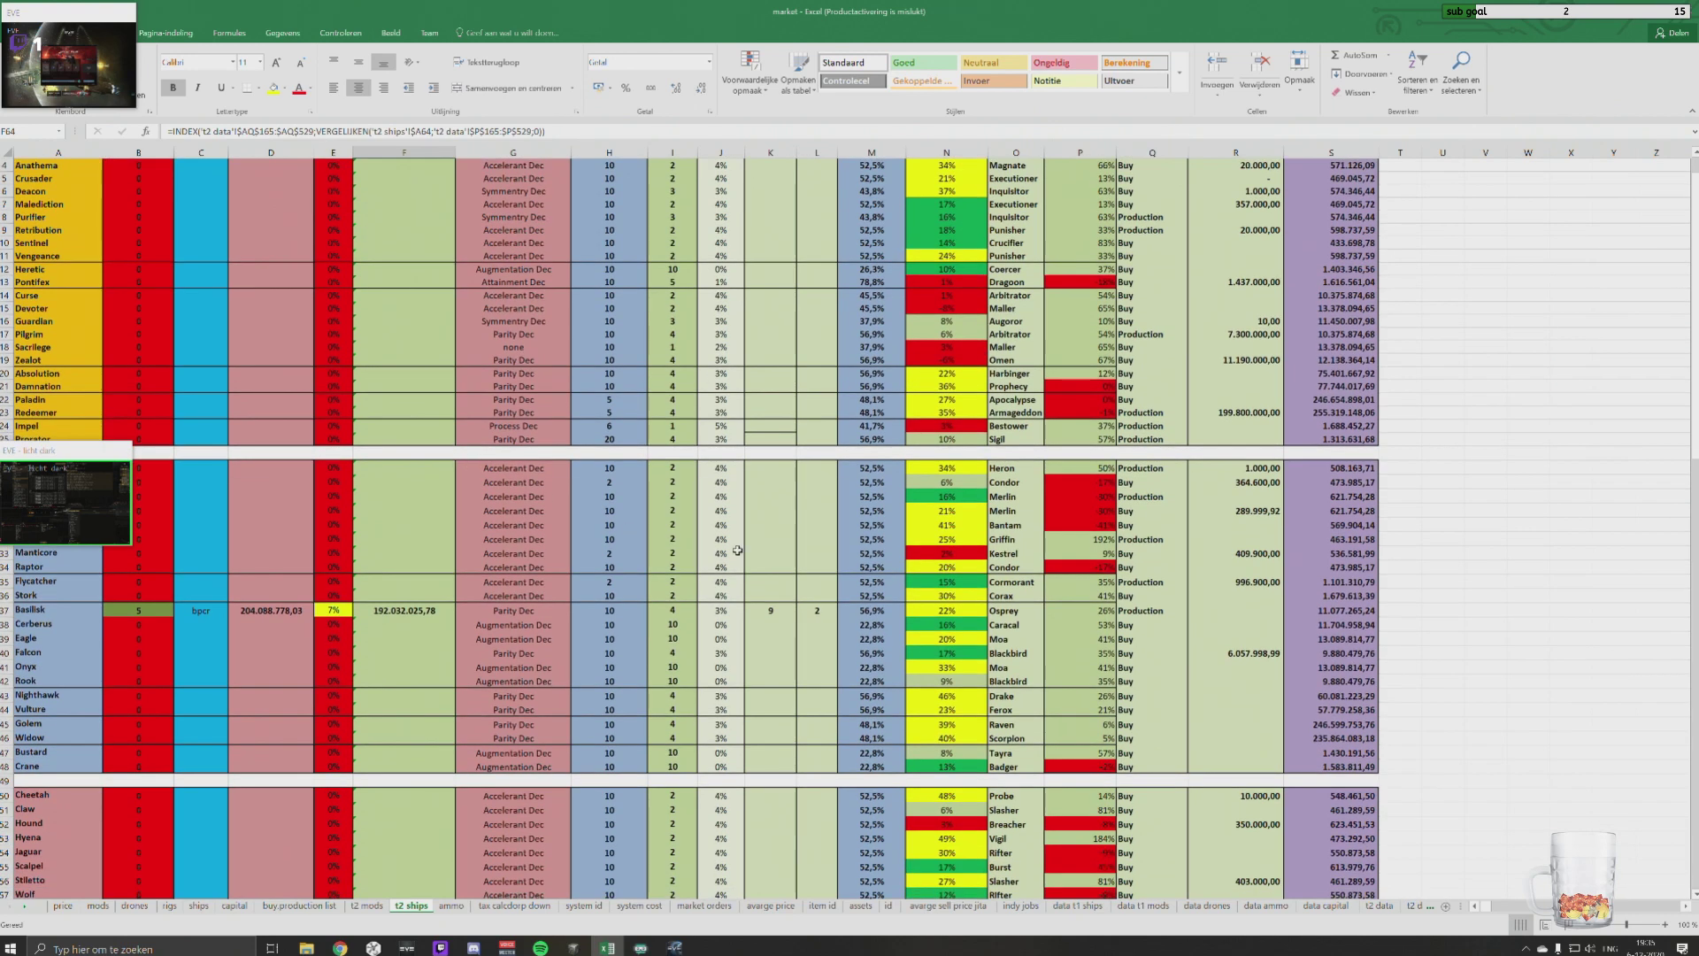
Step: Review the profit and buy/production figures on the t2 ships and t2 mods sheets, especially the AutoCannon and howitzer artillery rows
scroll(548, 666, up, 1)
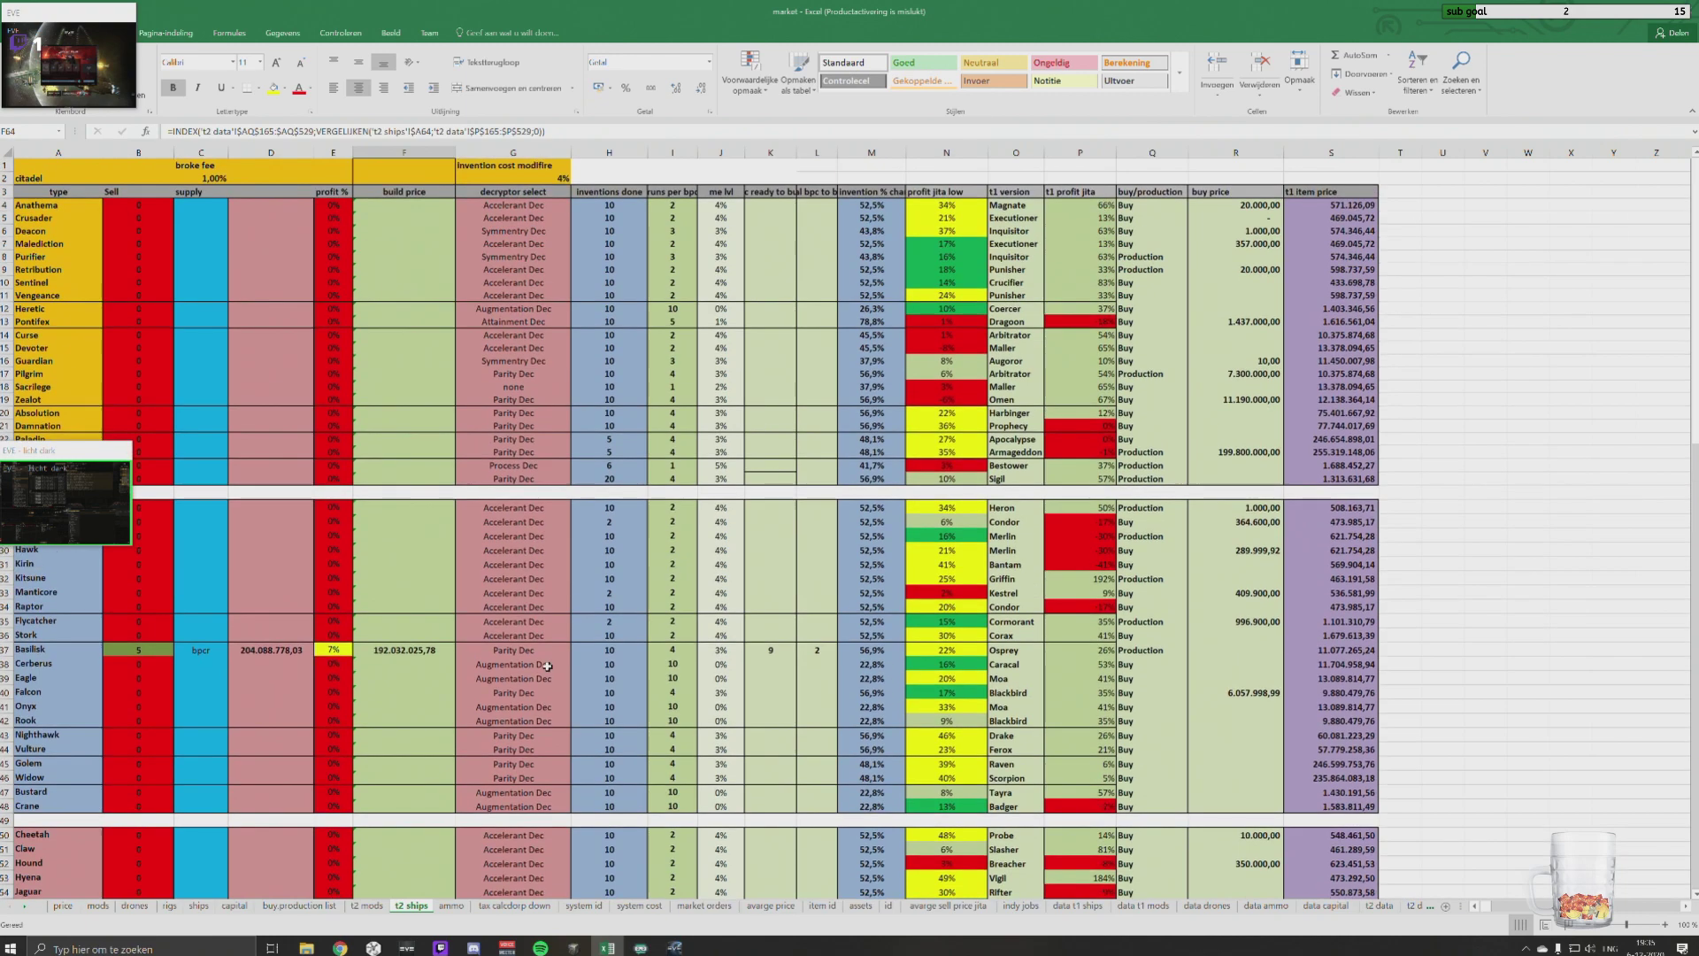
scroll(547, 667, down, 7)
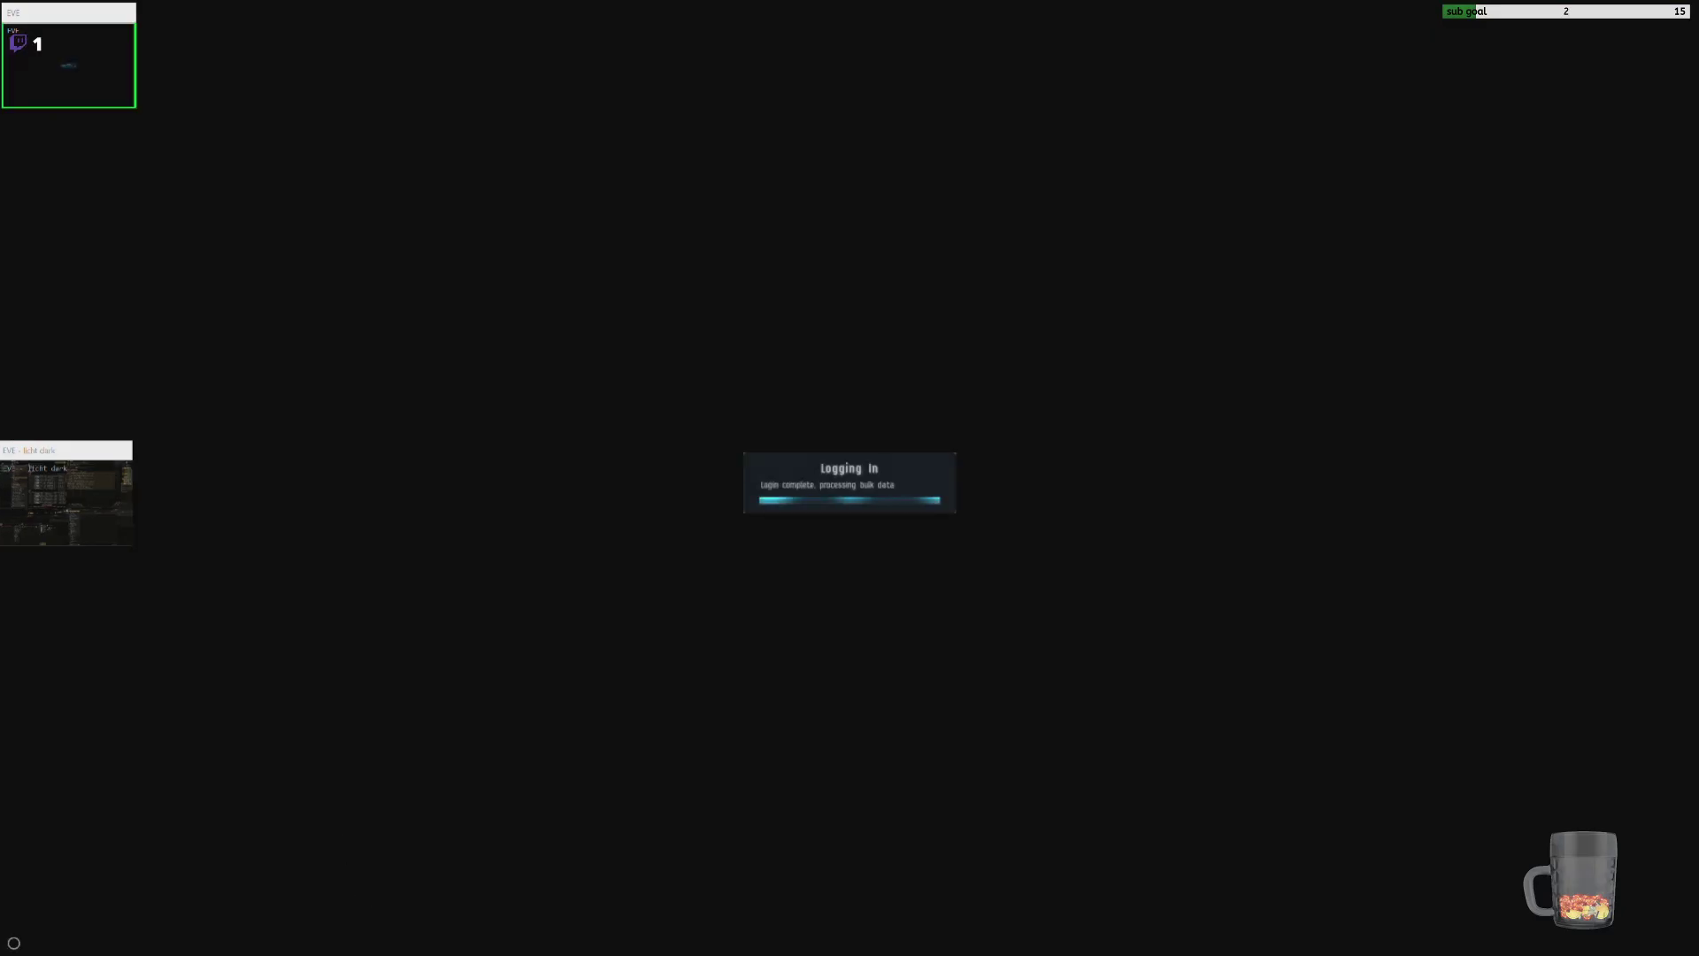
key(alt+Tab)
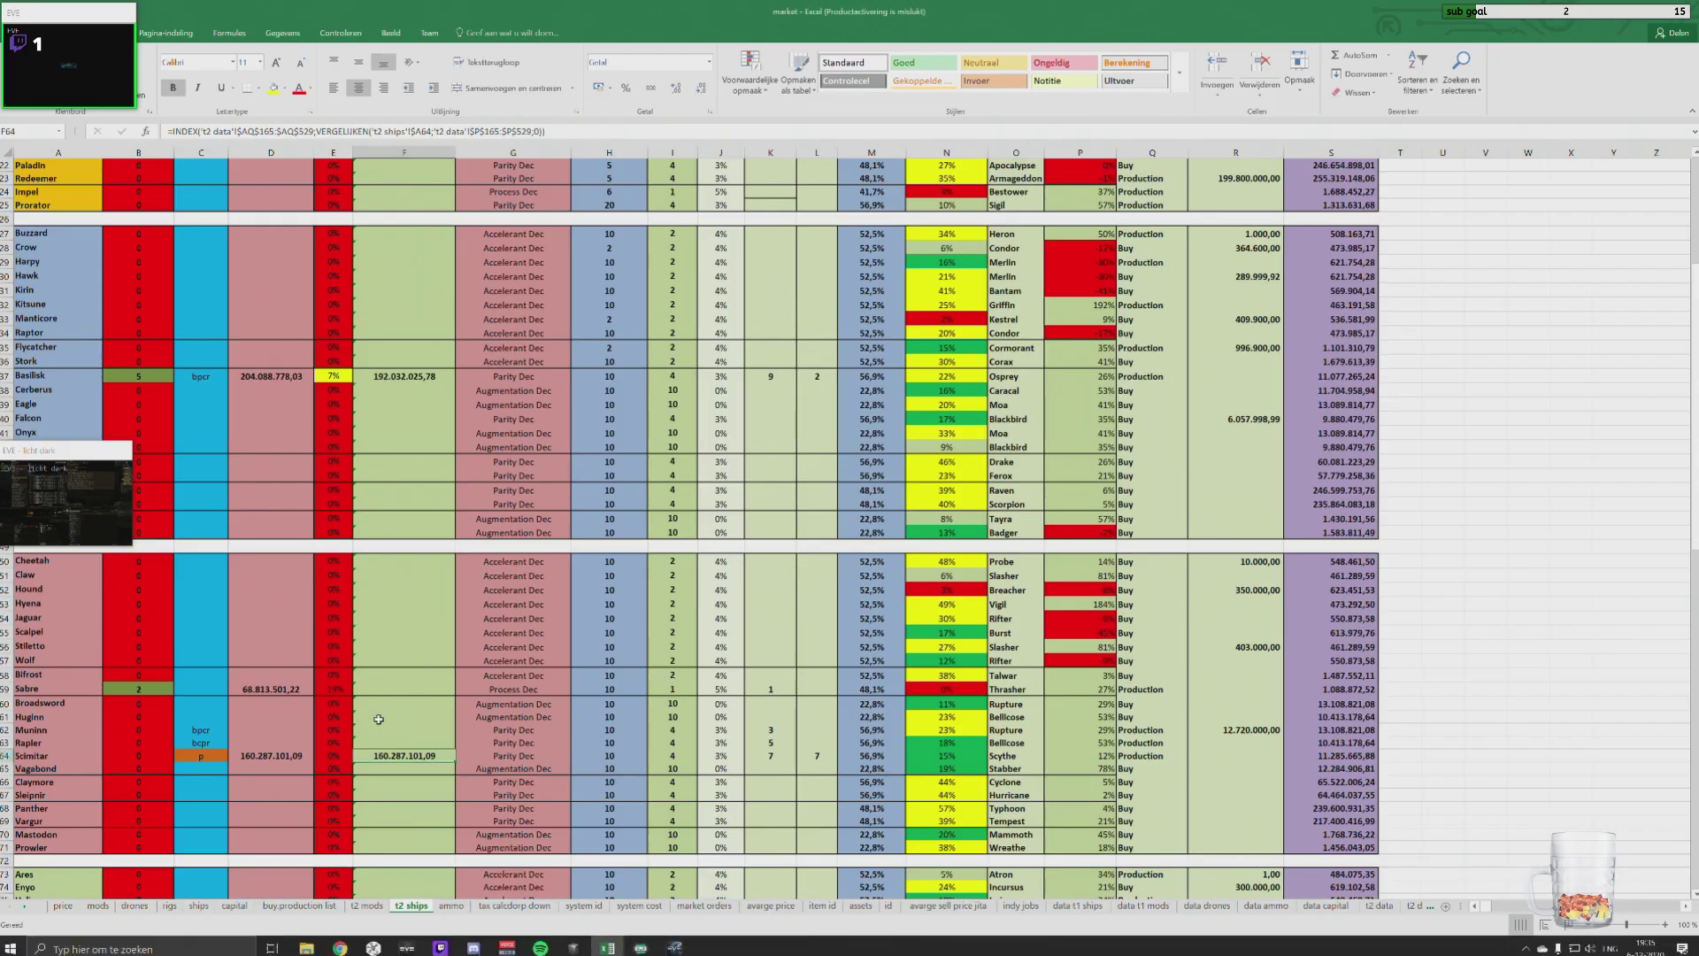
click(366, 905)
scroll(267, 615, up, 10)
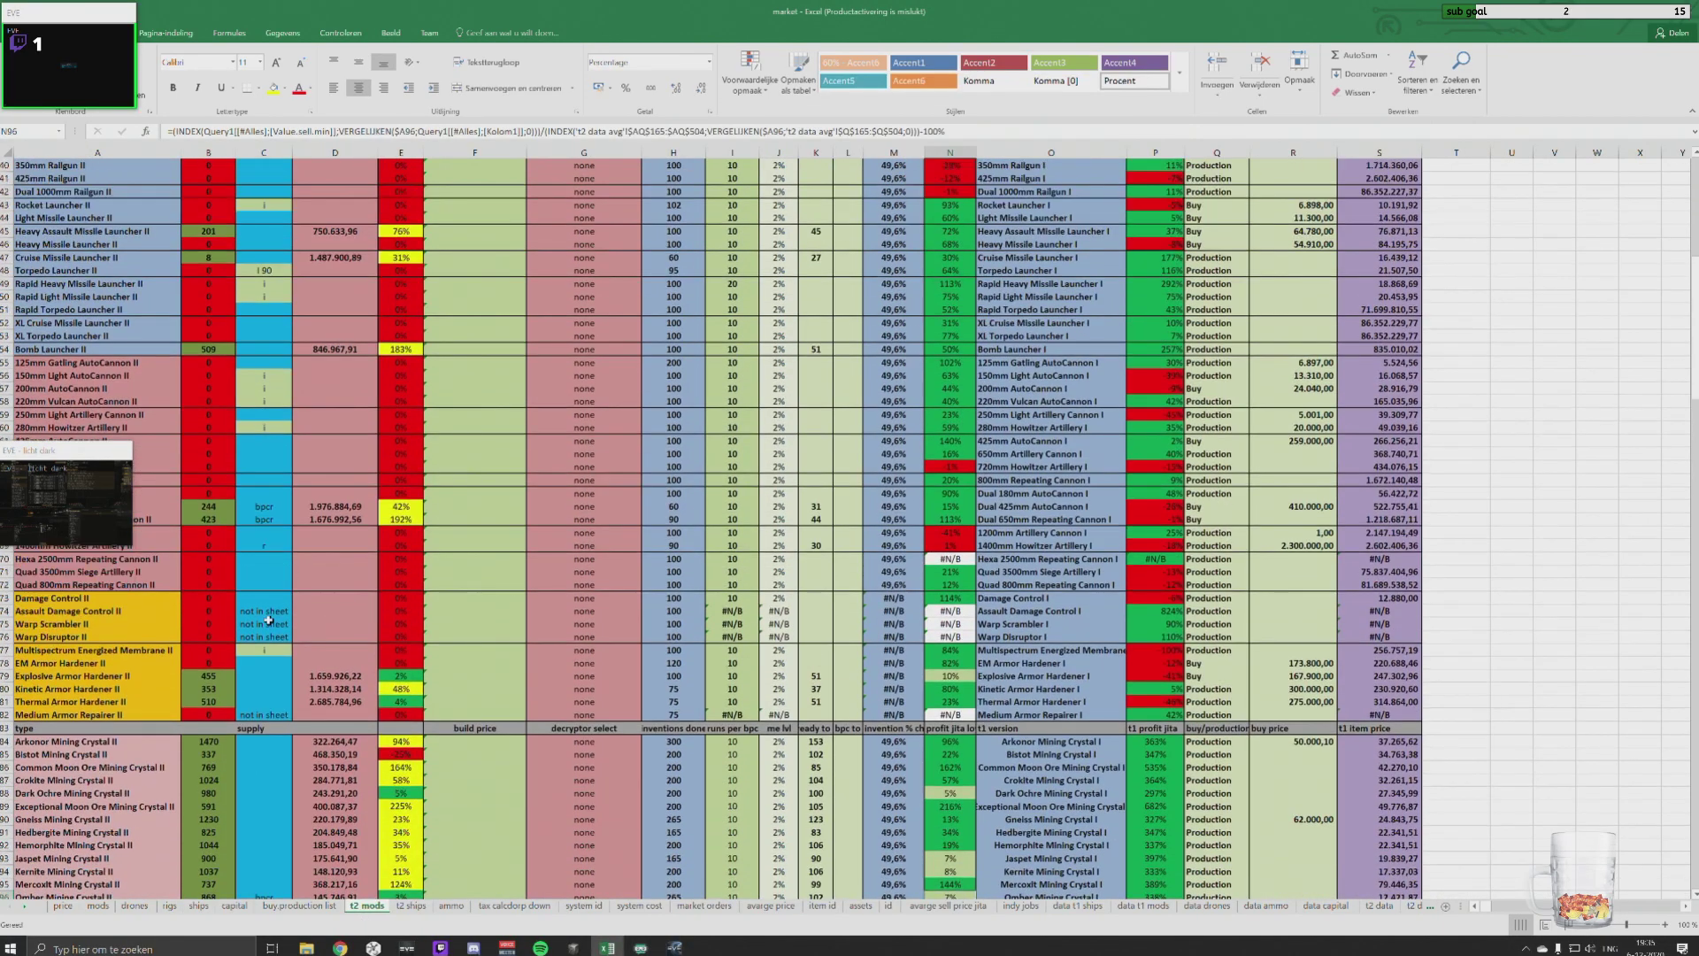
scroll(267, 615, down, 7)
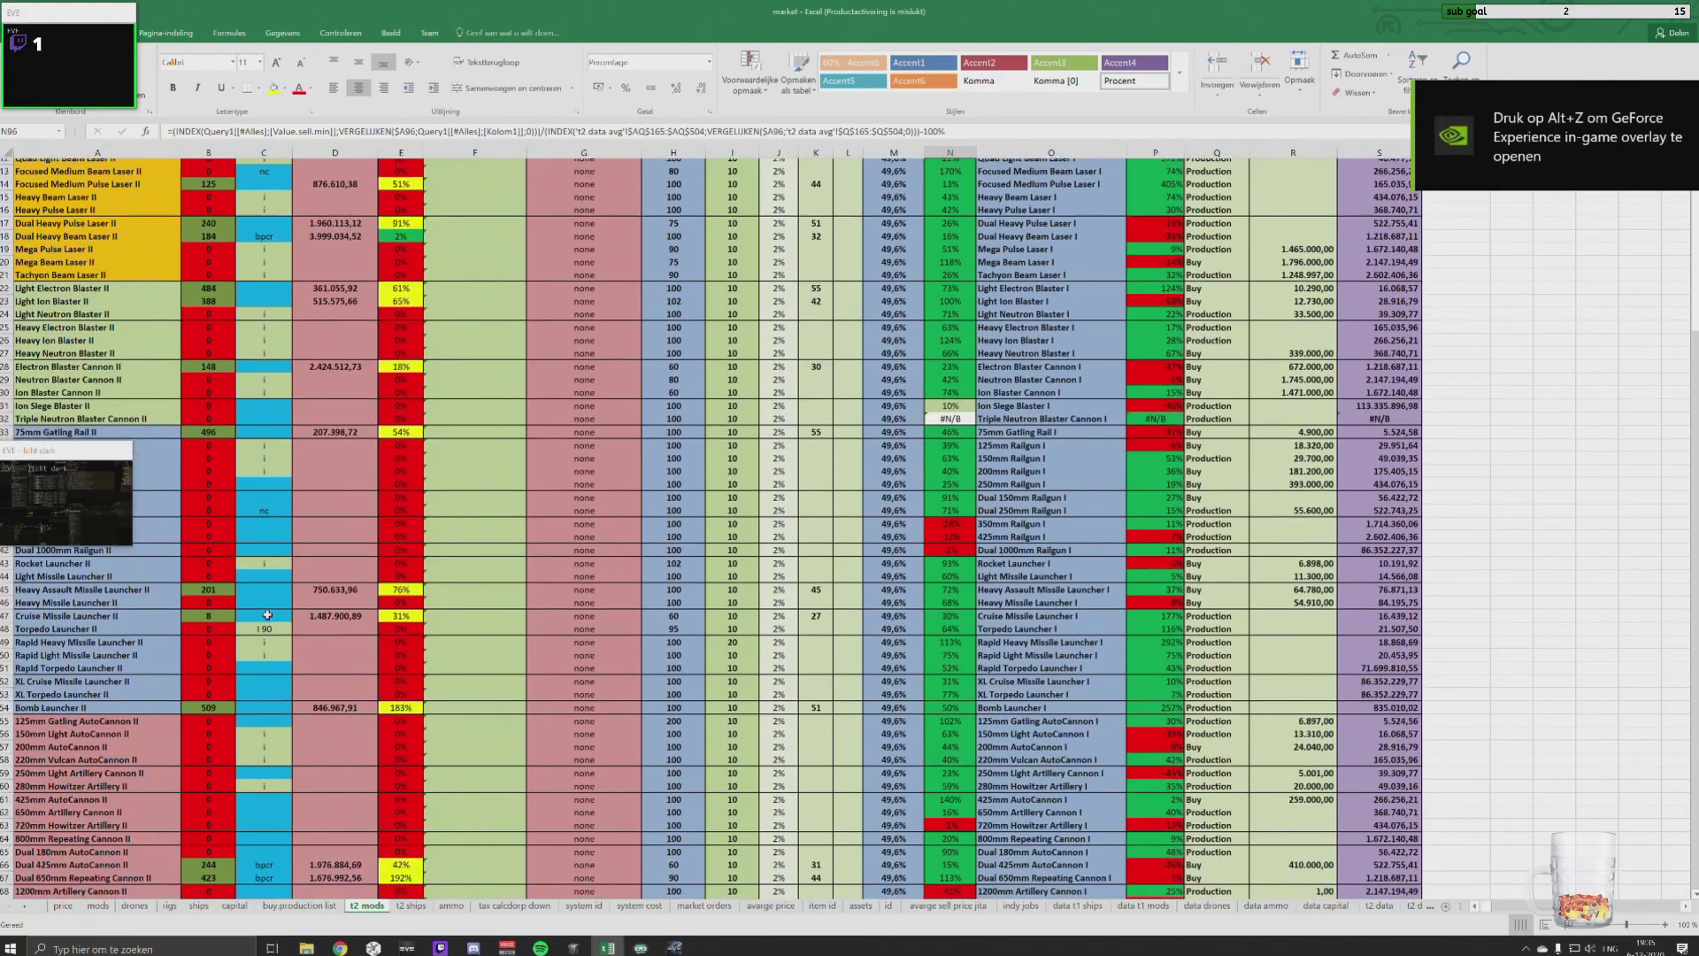
scroll(275, 595, down, 2)
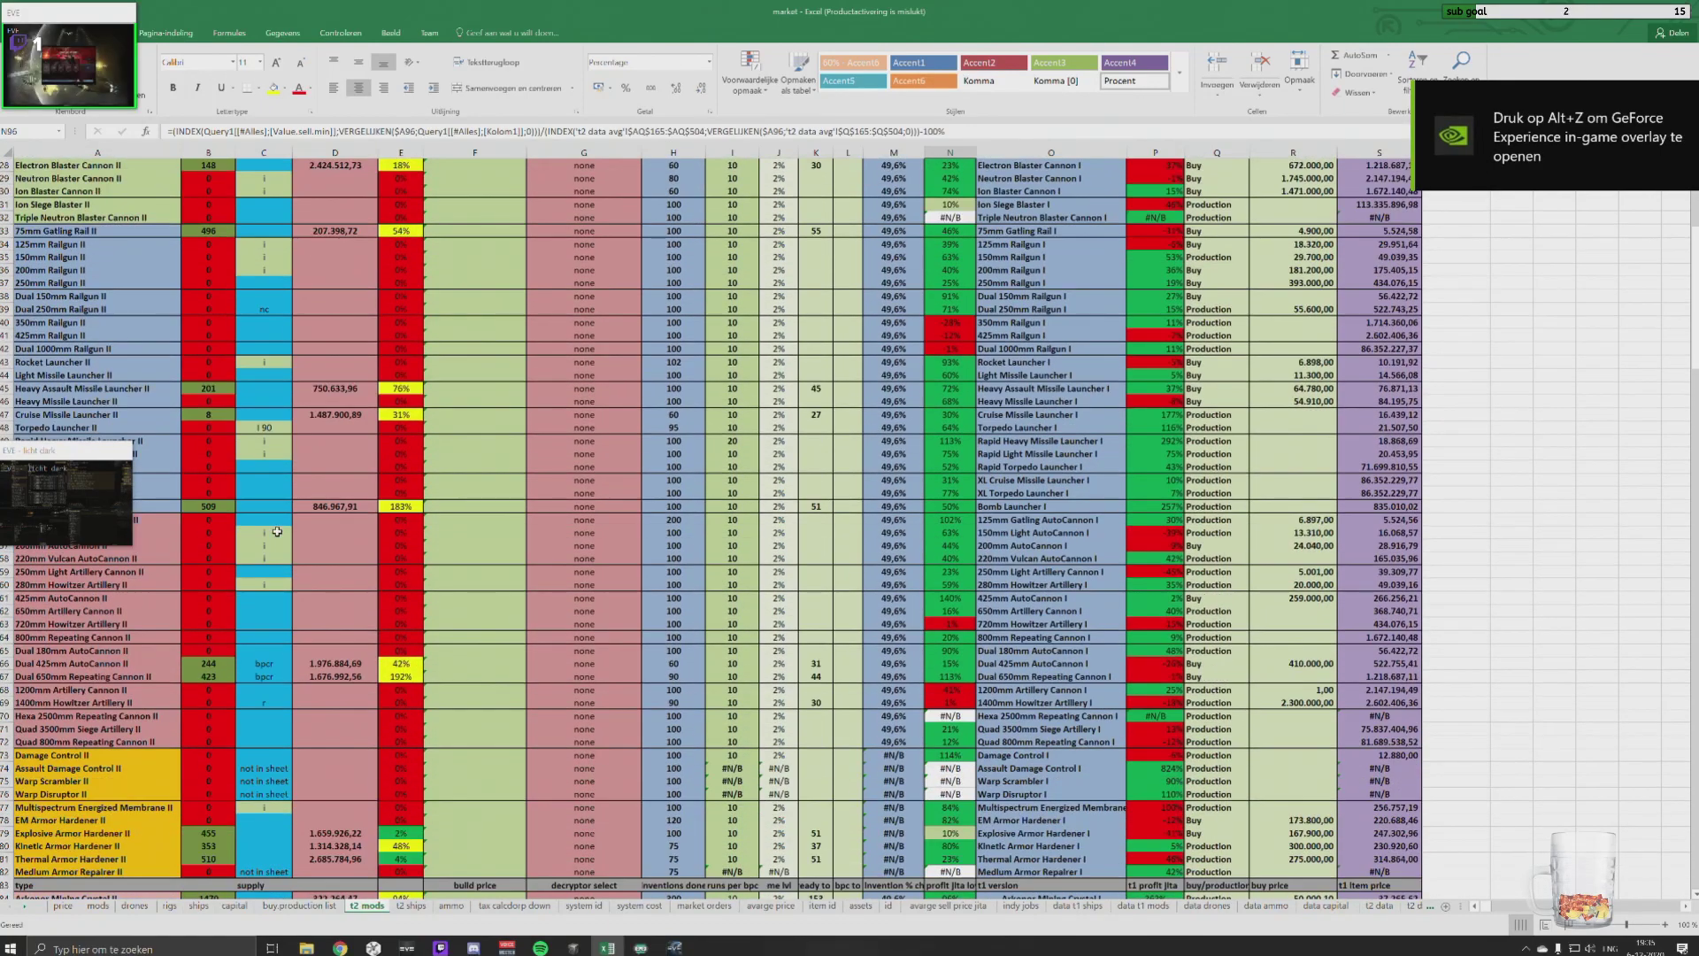
click(260, 597)
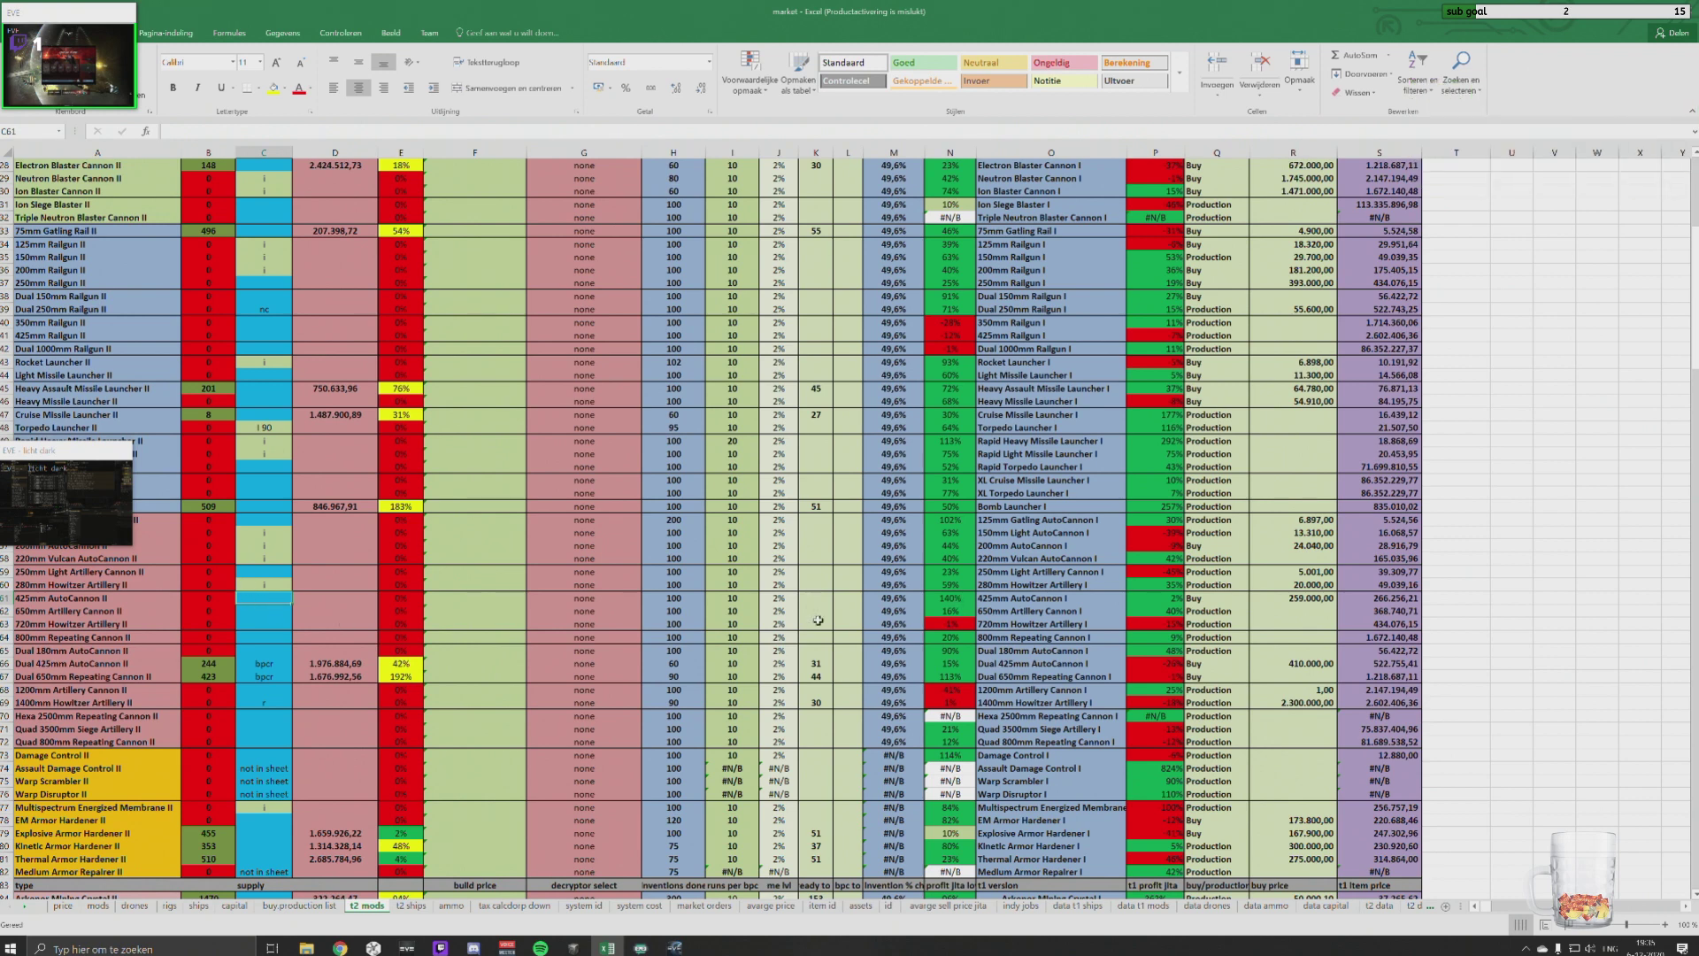
click(945, 612)
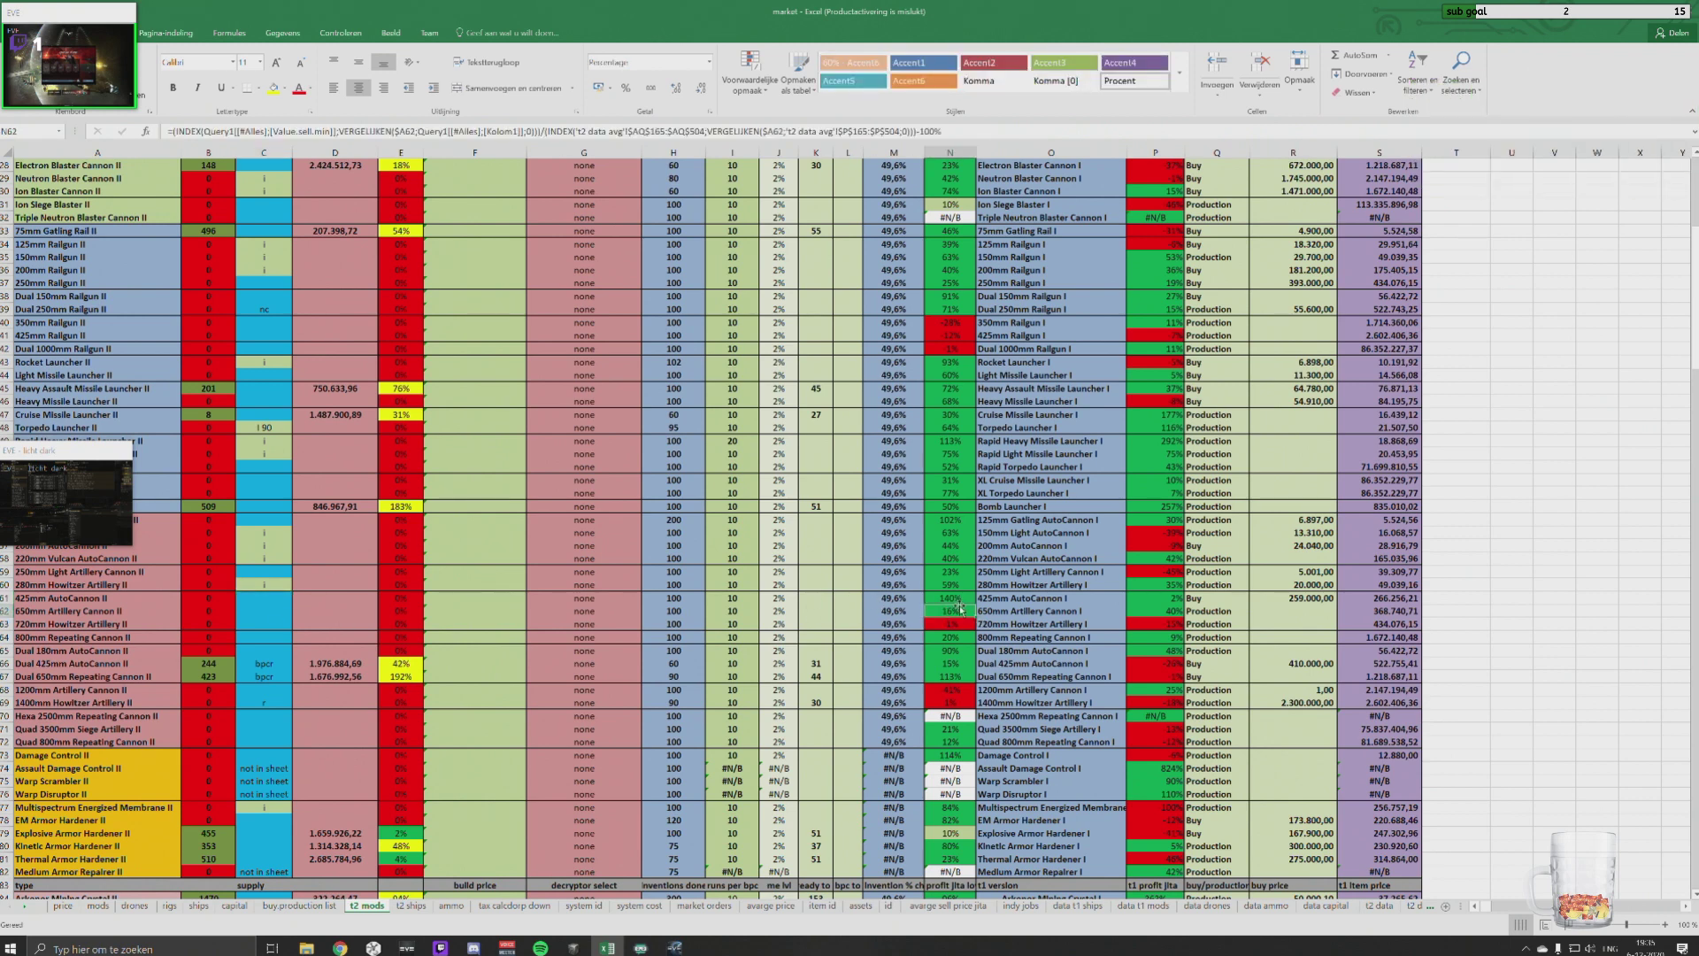
click(953, 637)
click(1220, 705)
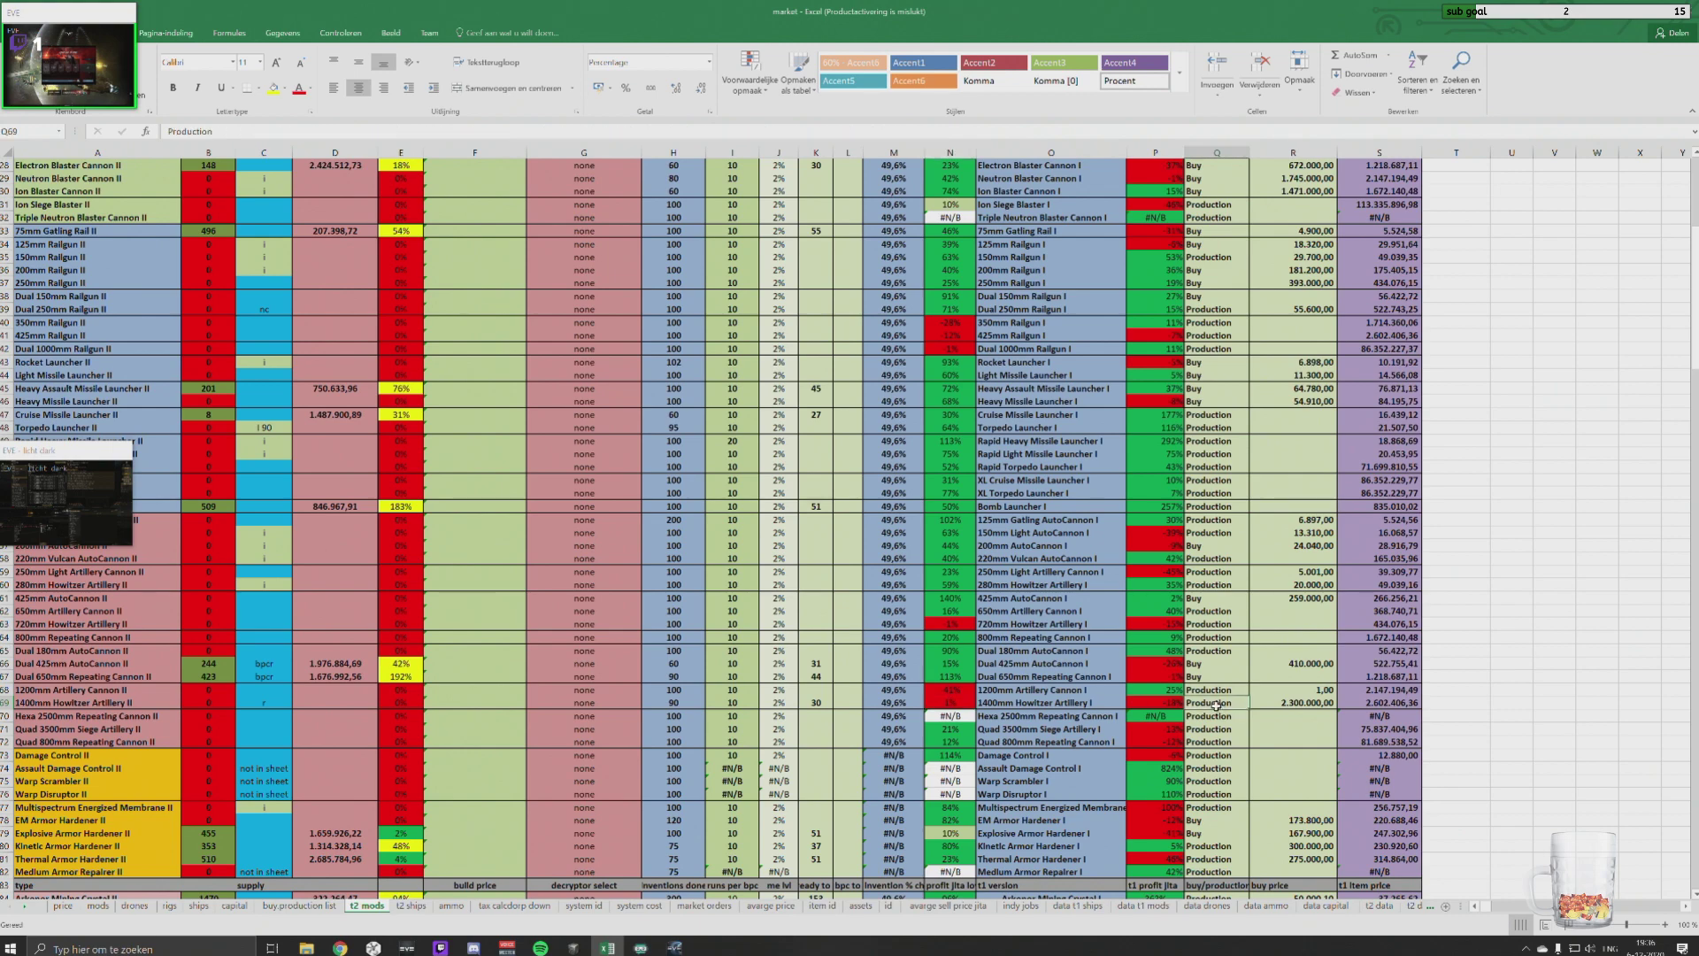
click(1158, 705)
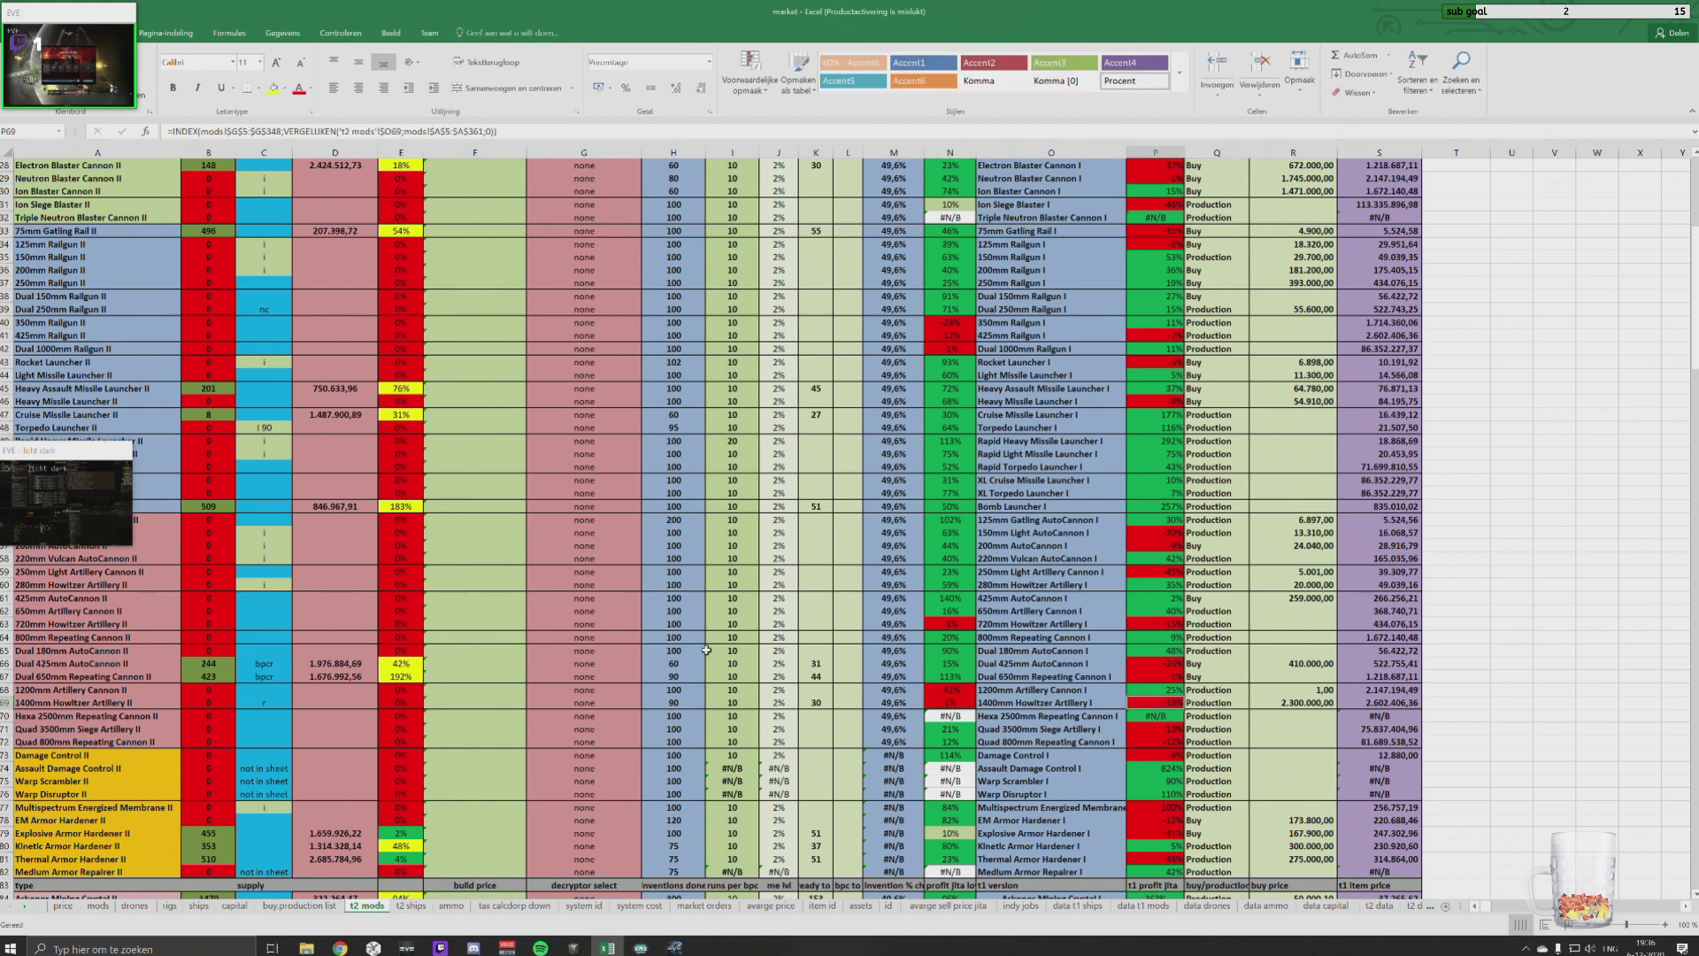
scroll(707, 650, up, 9)
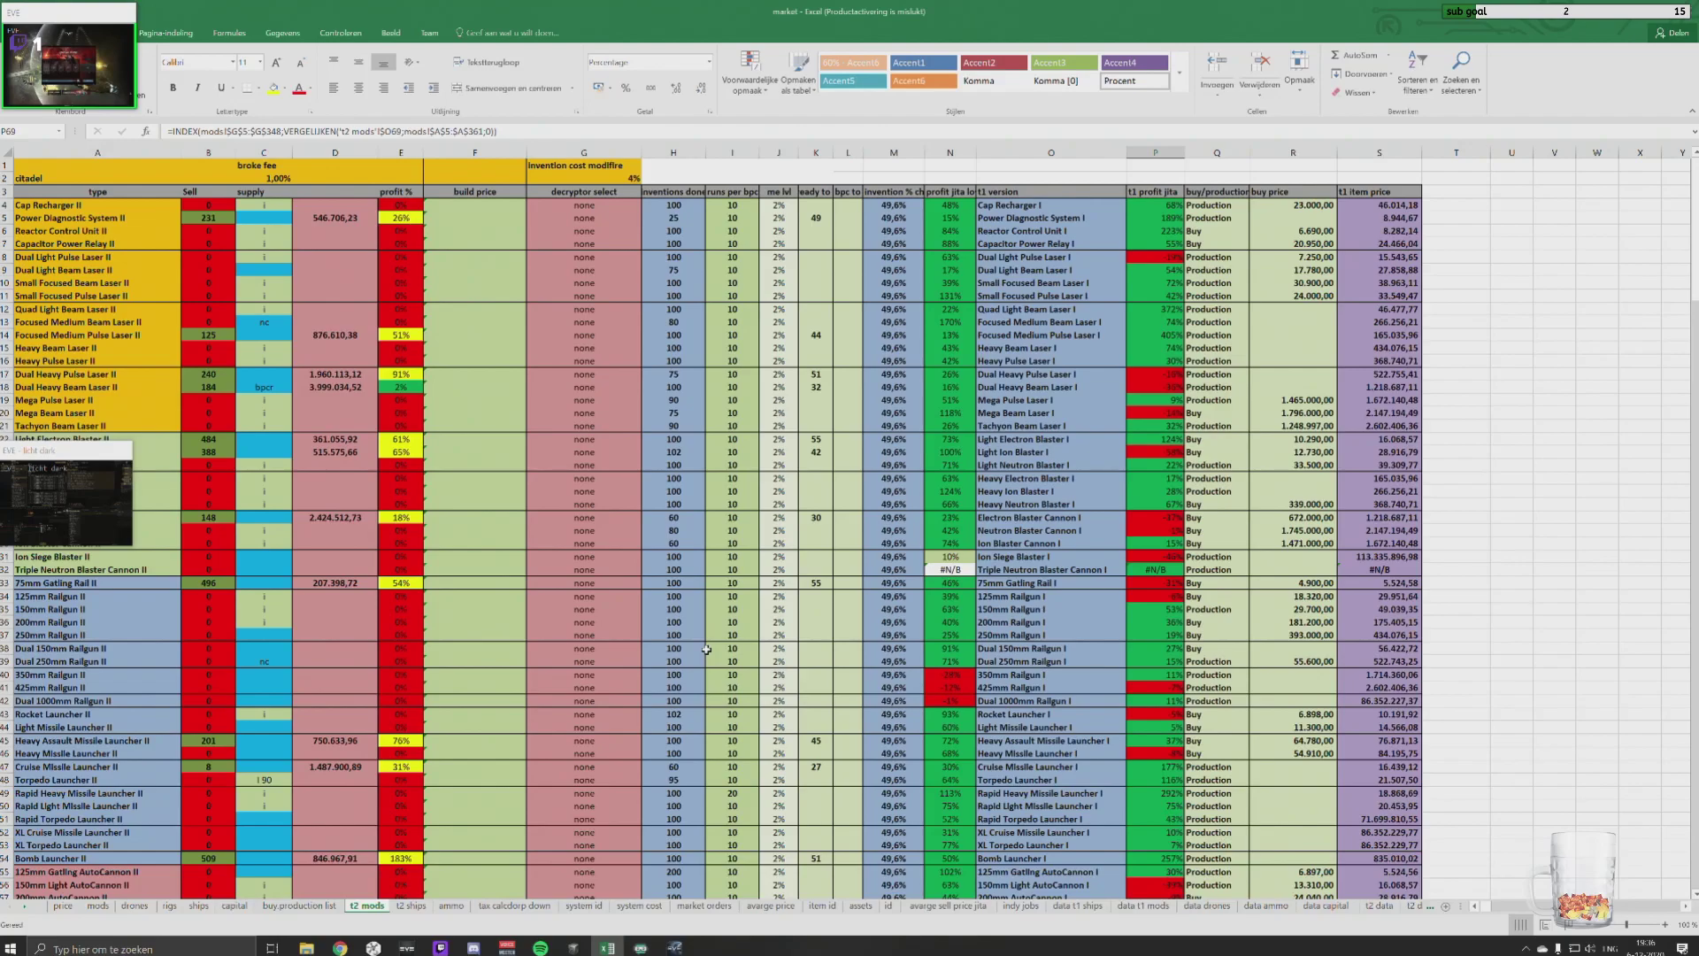
Step: Switch to the EVE Online client showing the Omega Daily Rewards, claim today's gift, and log in with the first listed character
key(alt+Tab)
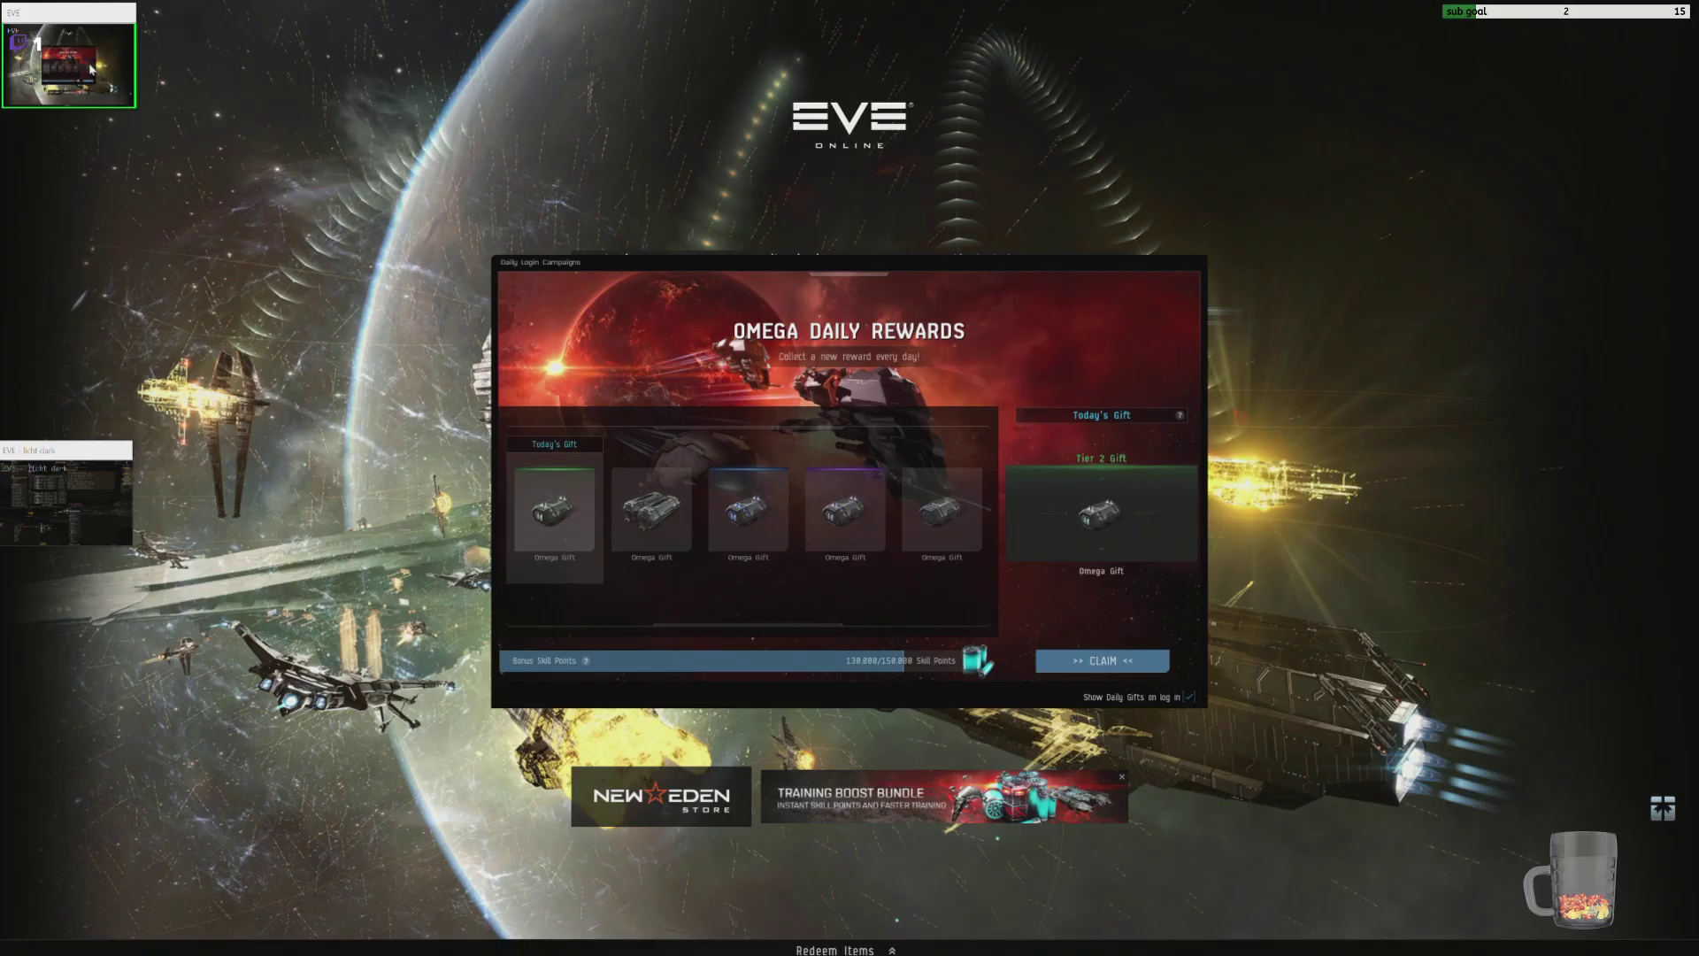
click(1153, 660)
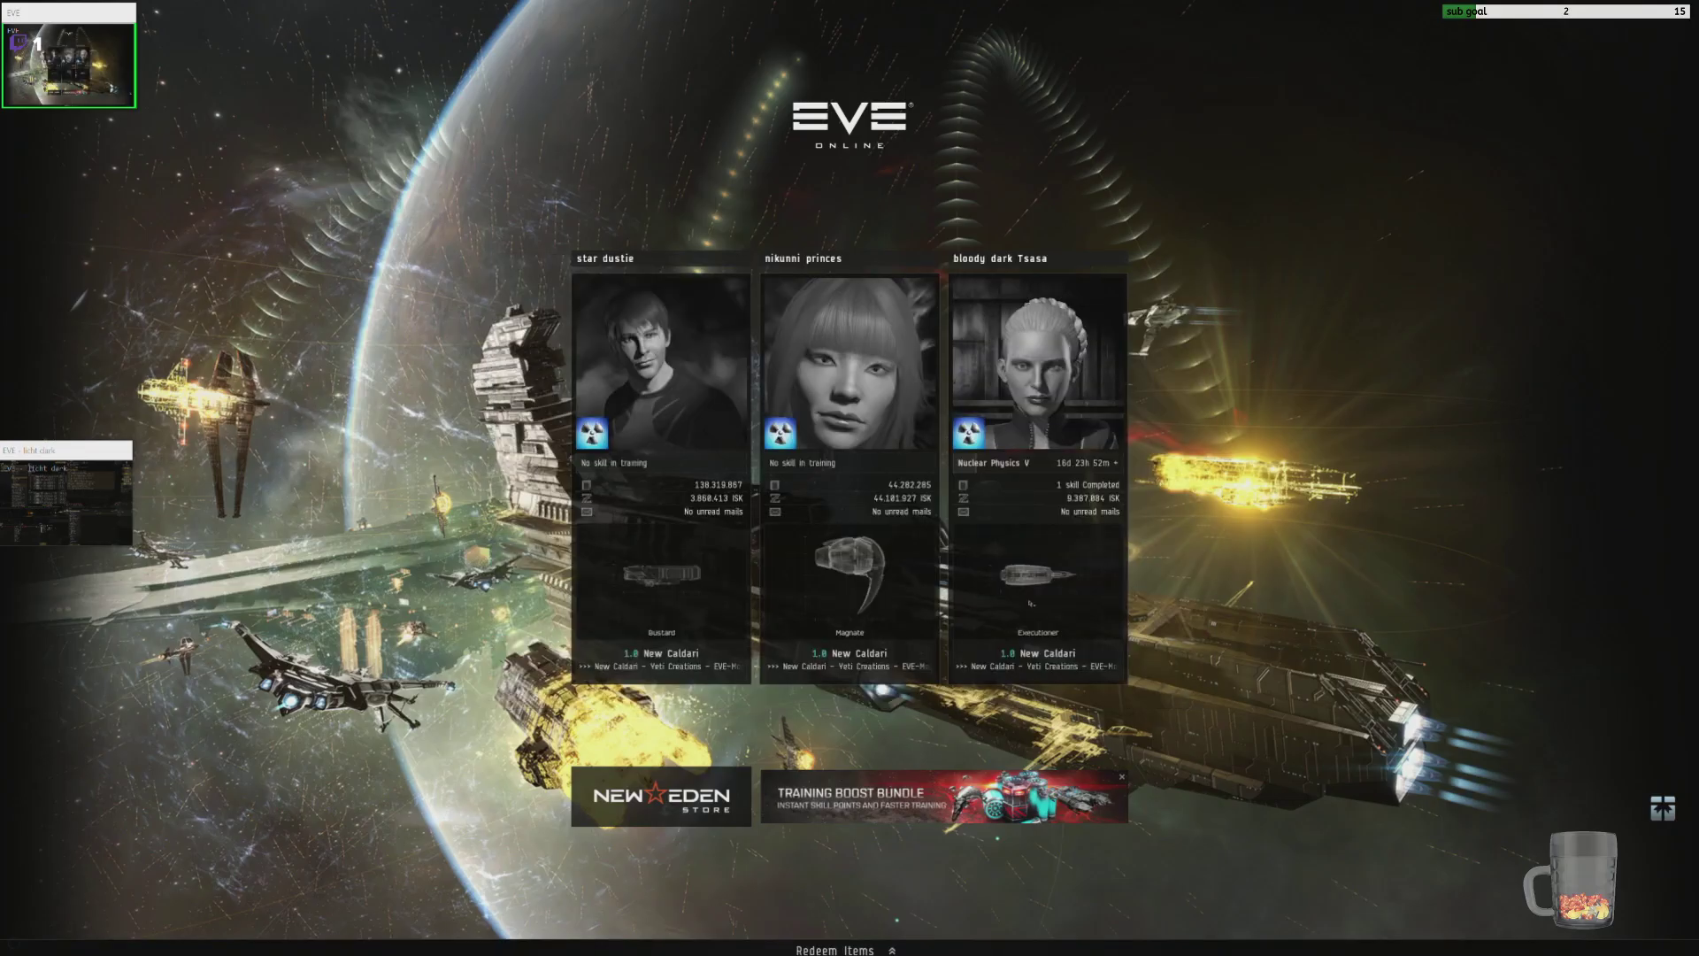
key(Return)
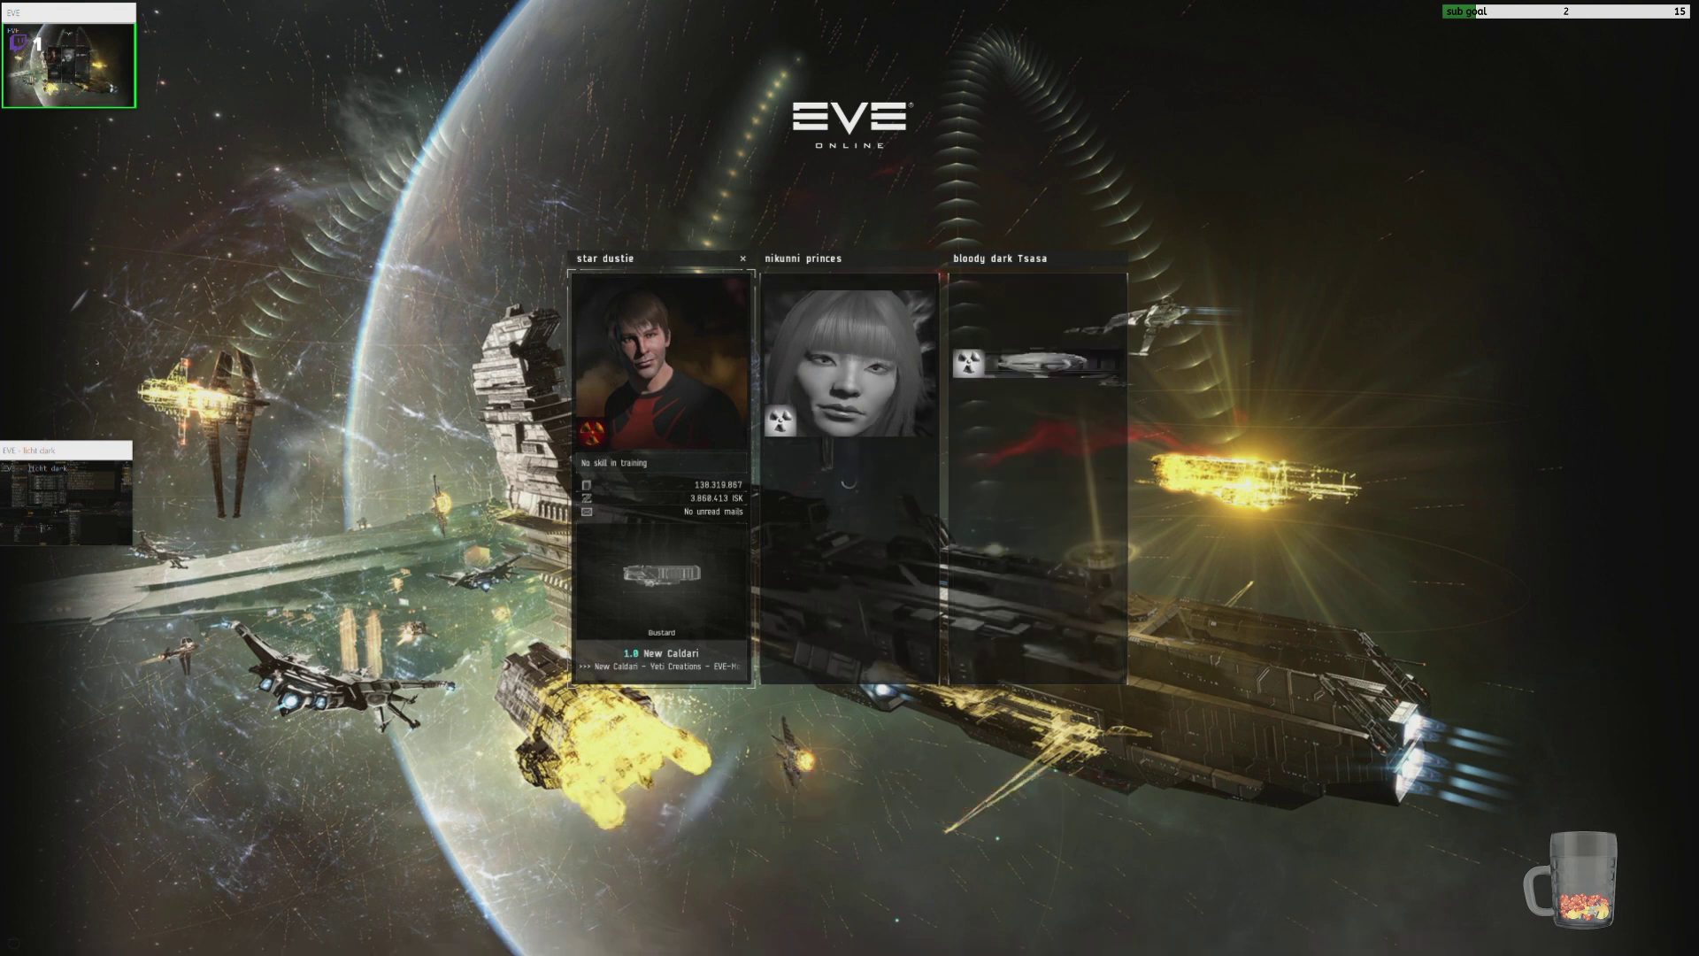
key(alt+Tab)
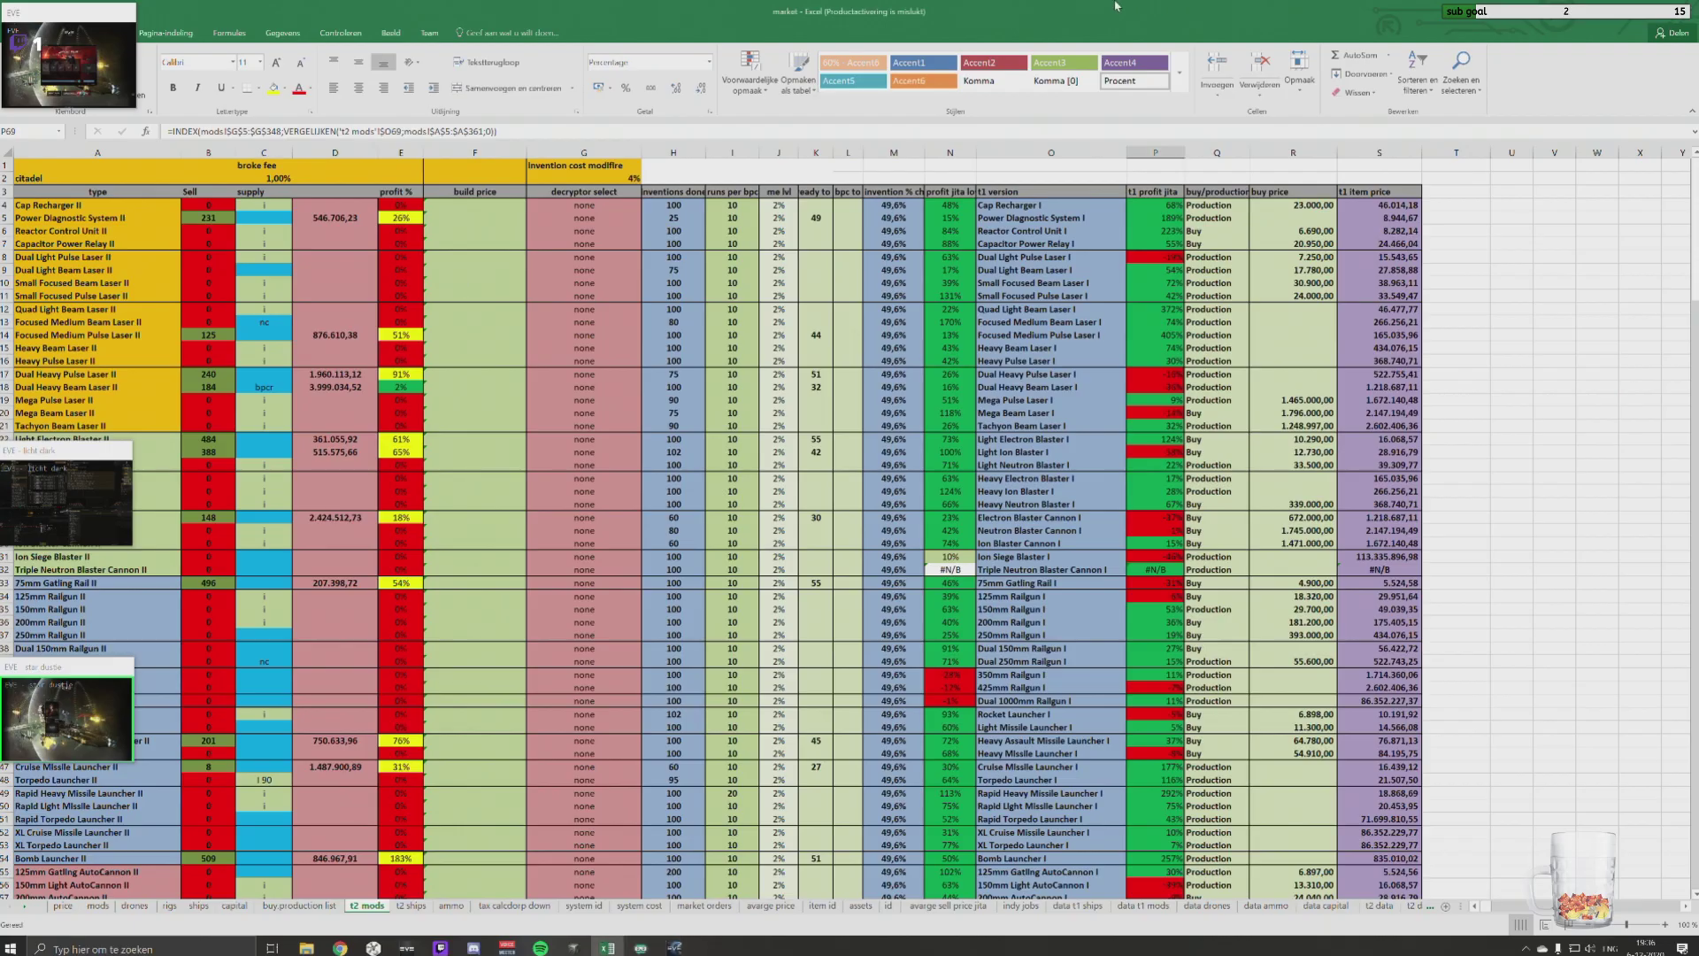
Step: Switch to the other EVE client waiting at login, claim its Omega daily gift, and close the rewards window
key(alt+Tab)
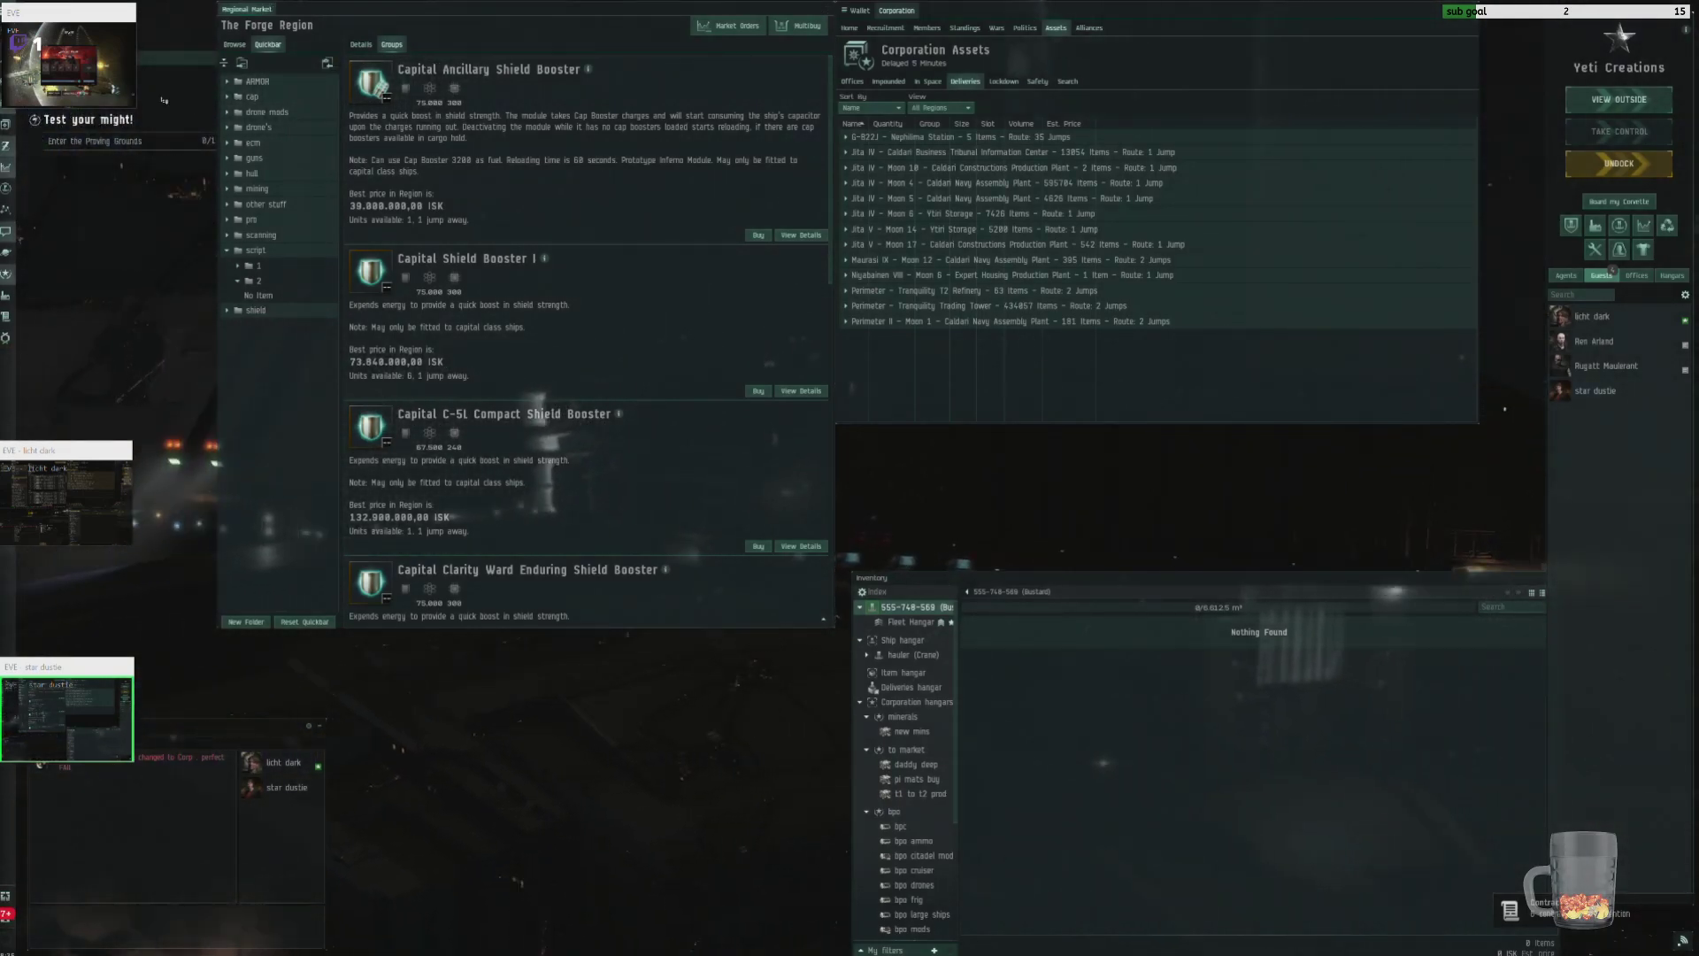
click(124, 89)
click(1099, 661)
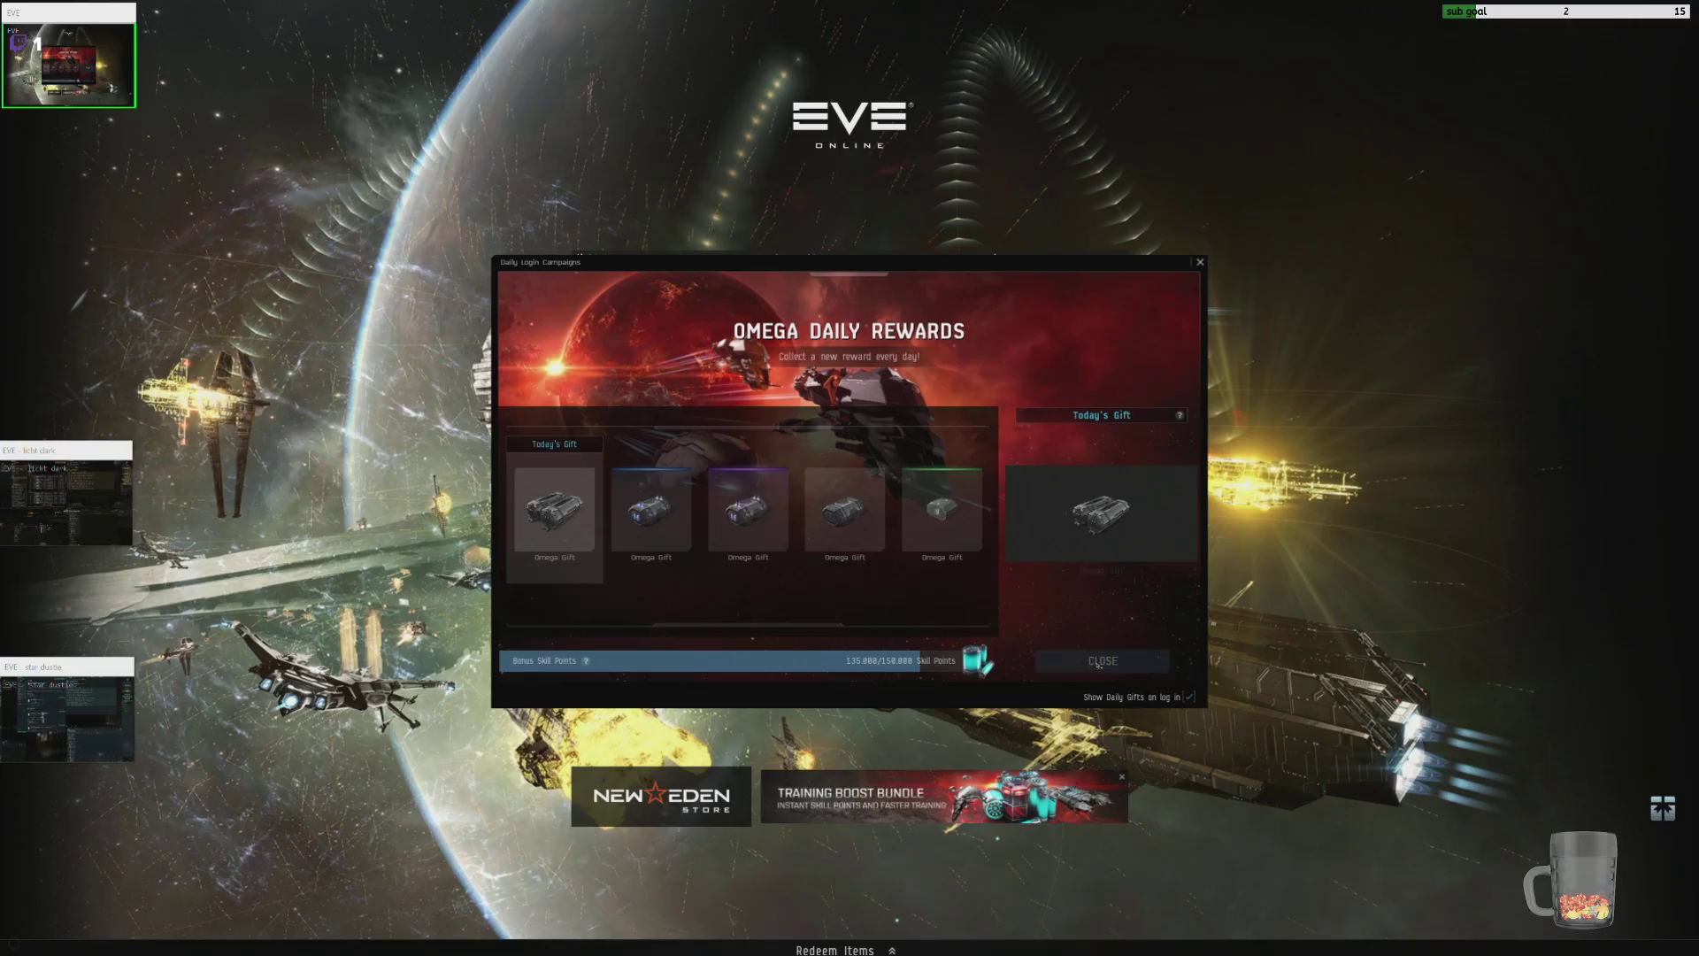
click(1101, 661)
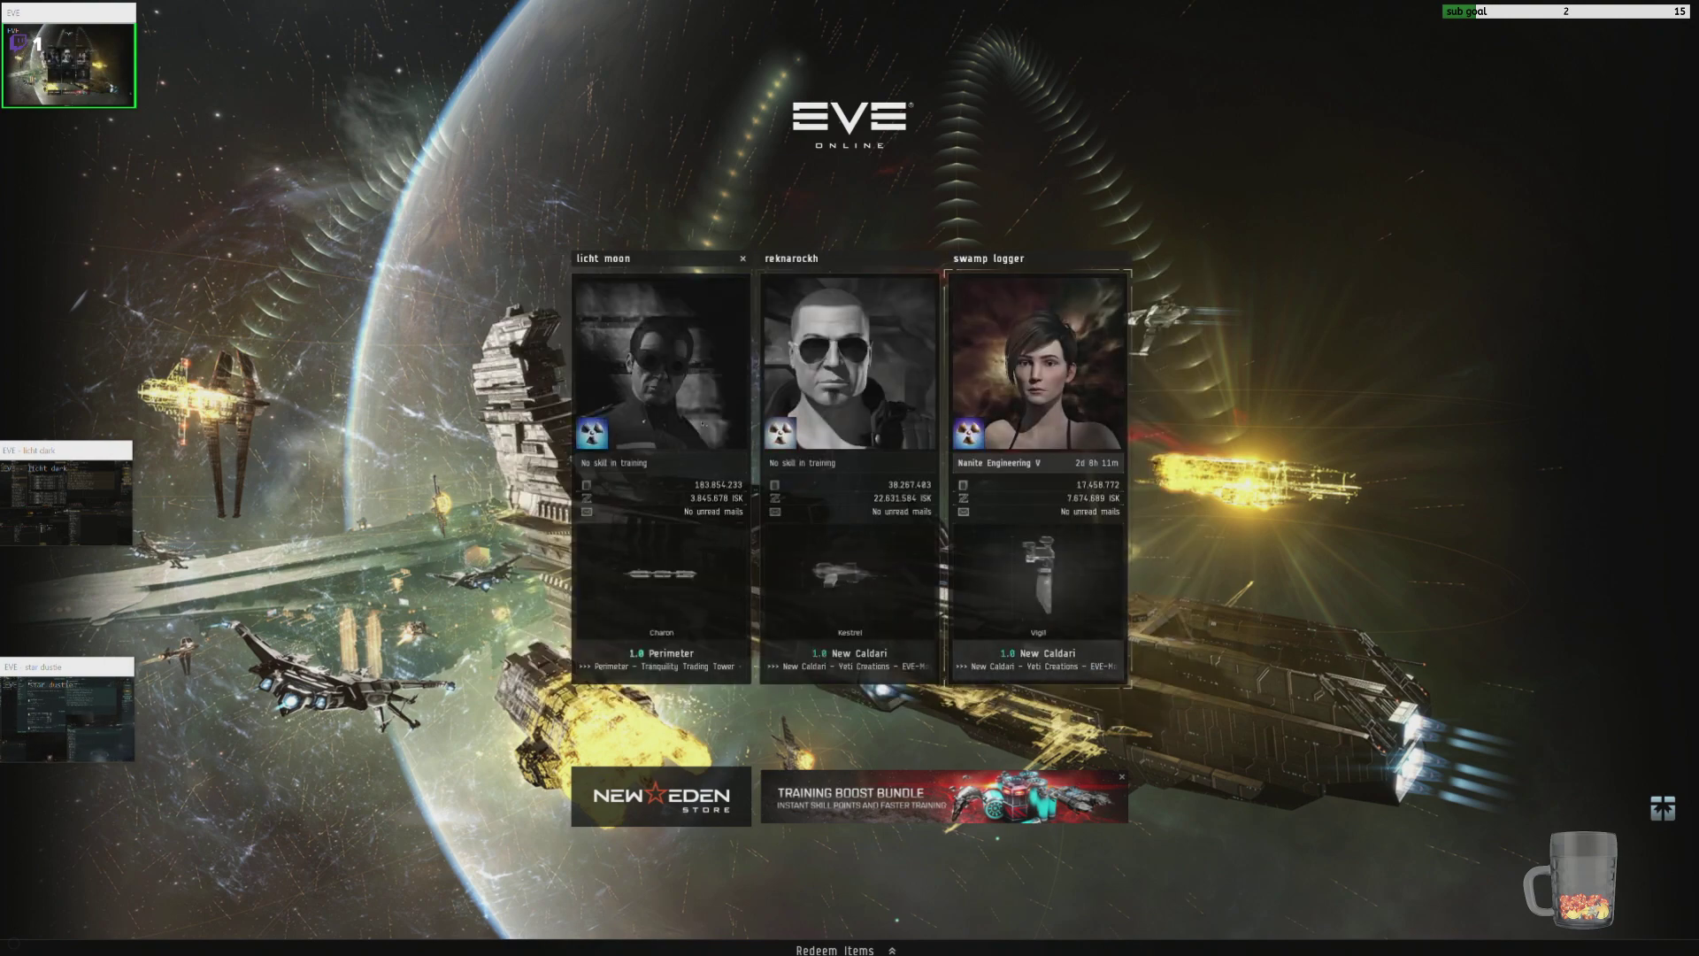
Step: Switch to the EVE client docked in the capsule and examine the corporation wallet's market transactions
click(50, 508)
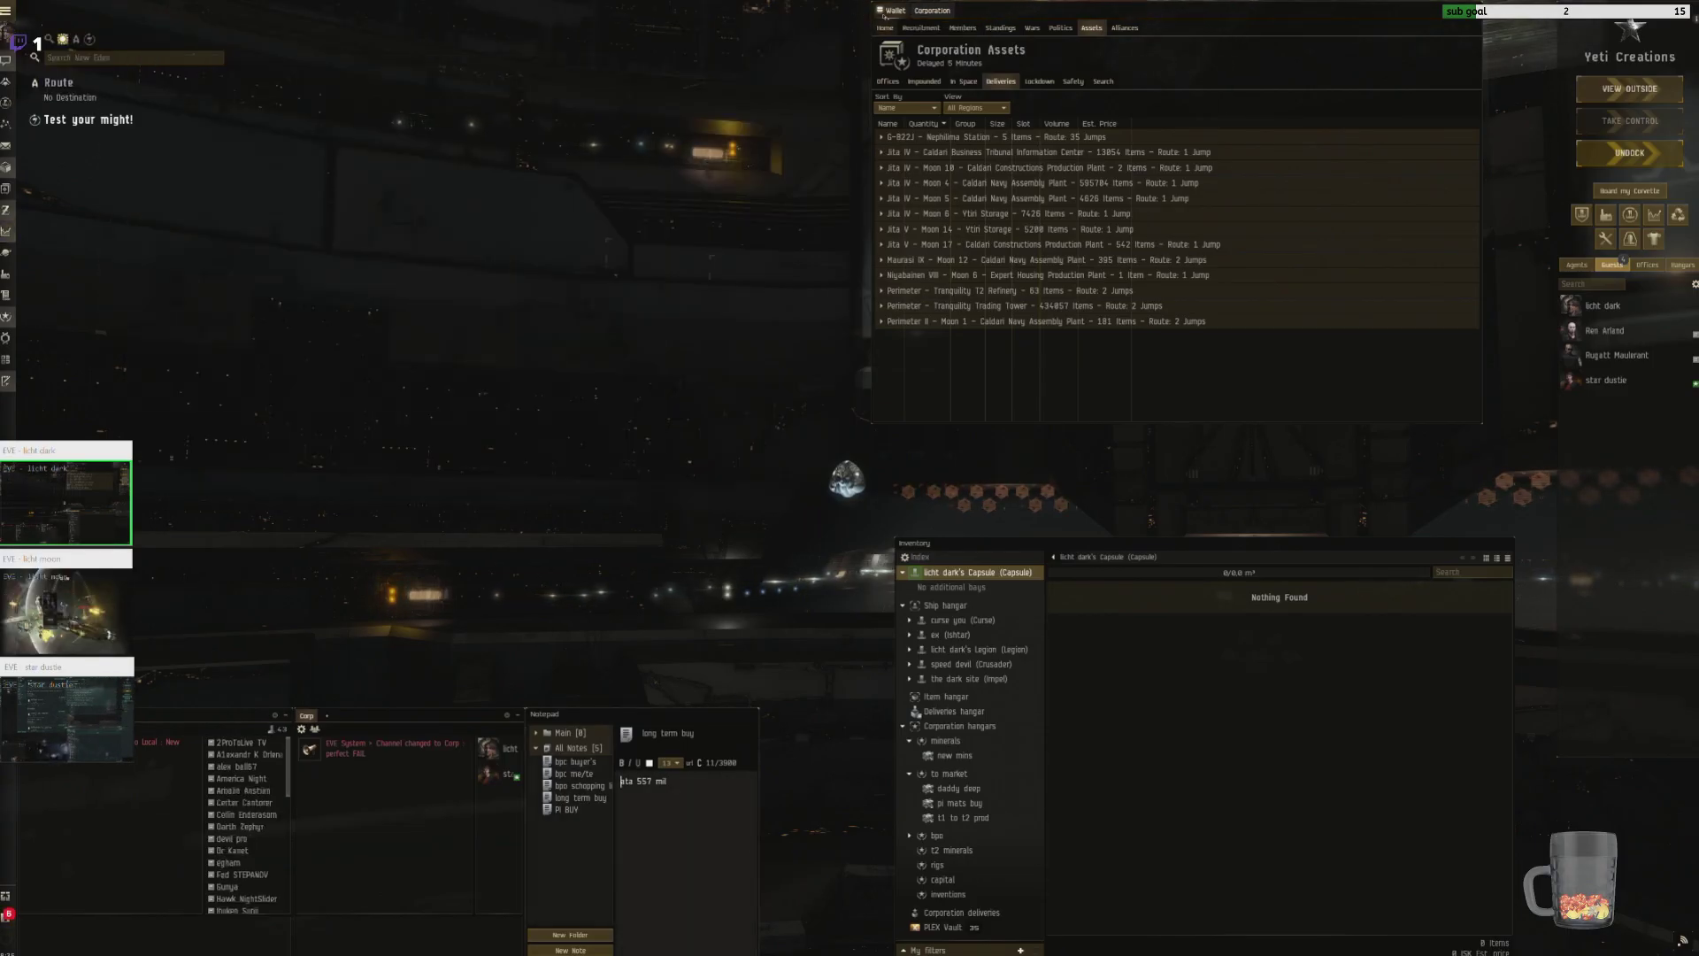
click(880, 9)
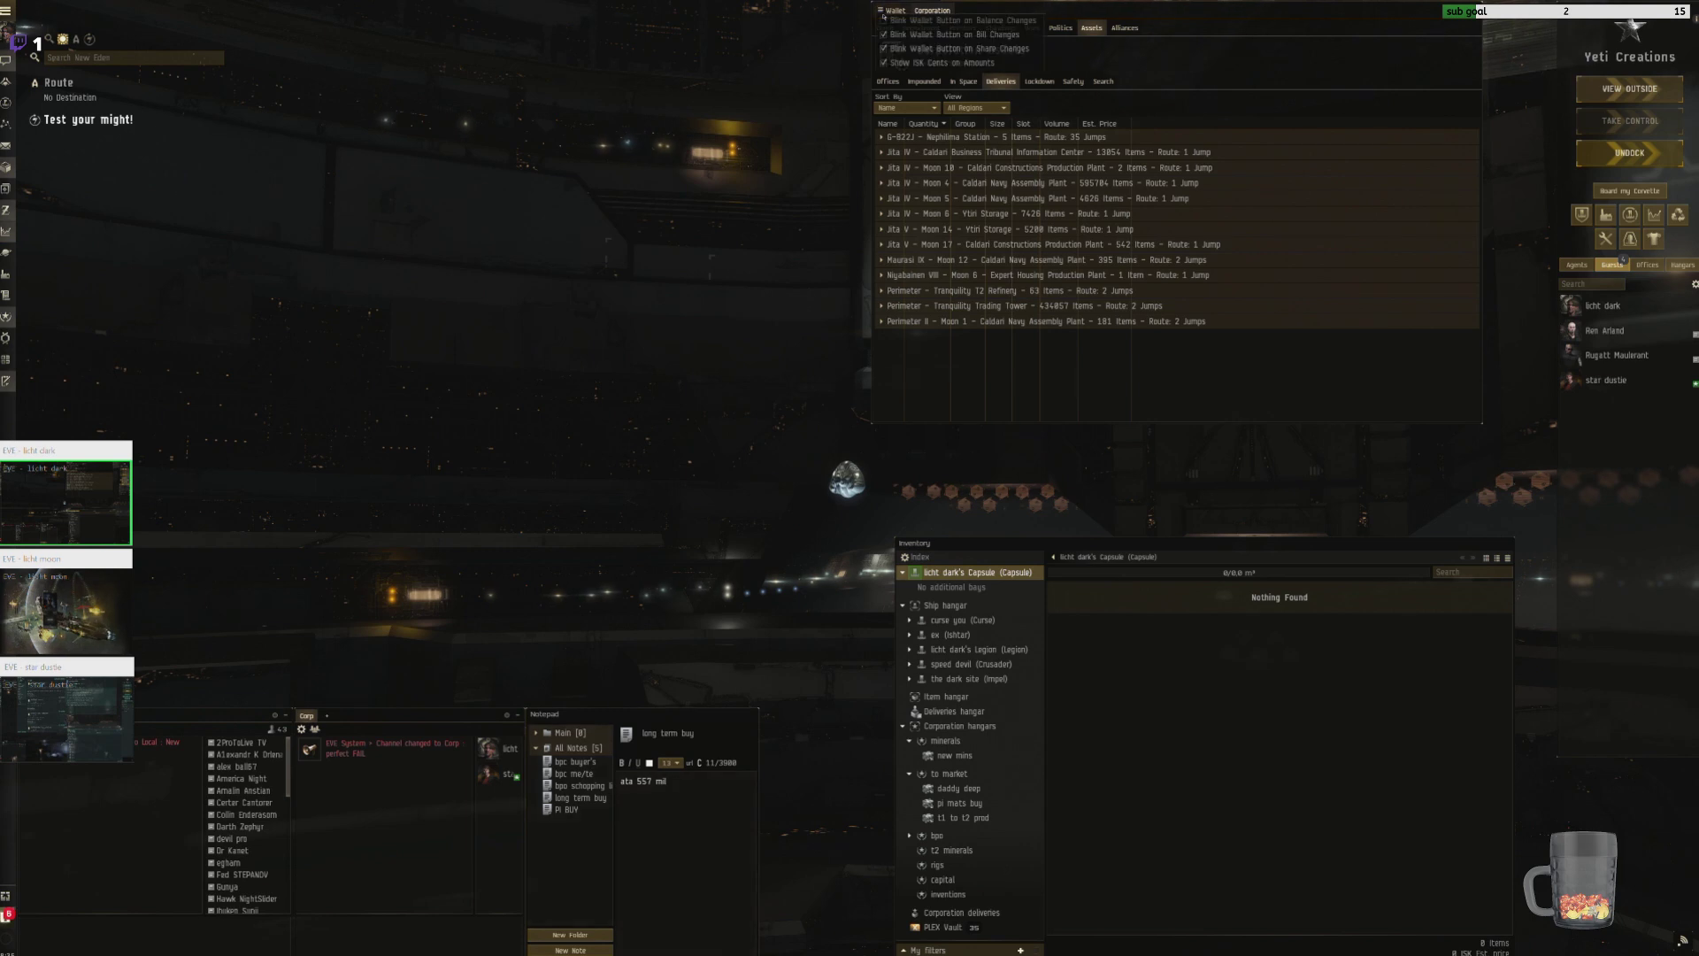
click(895, 10)
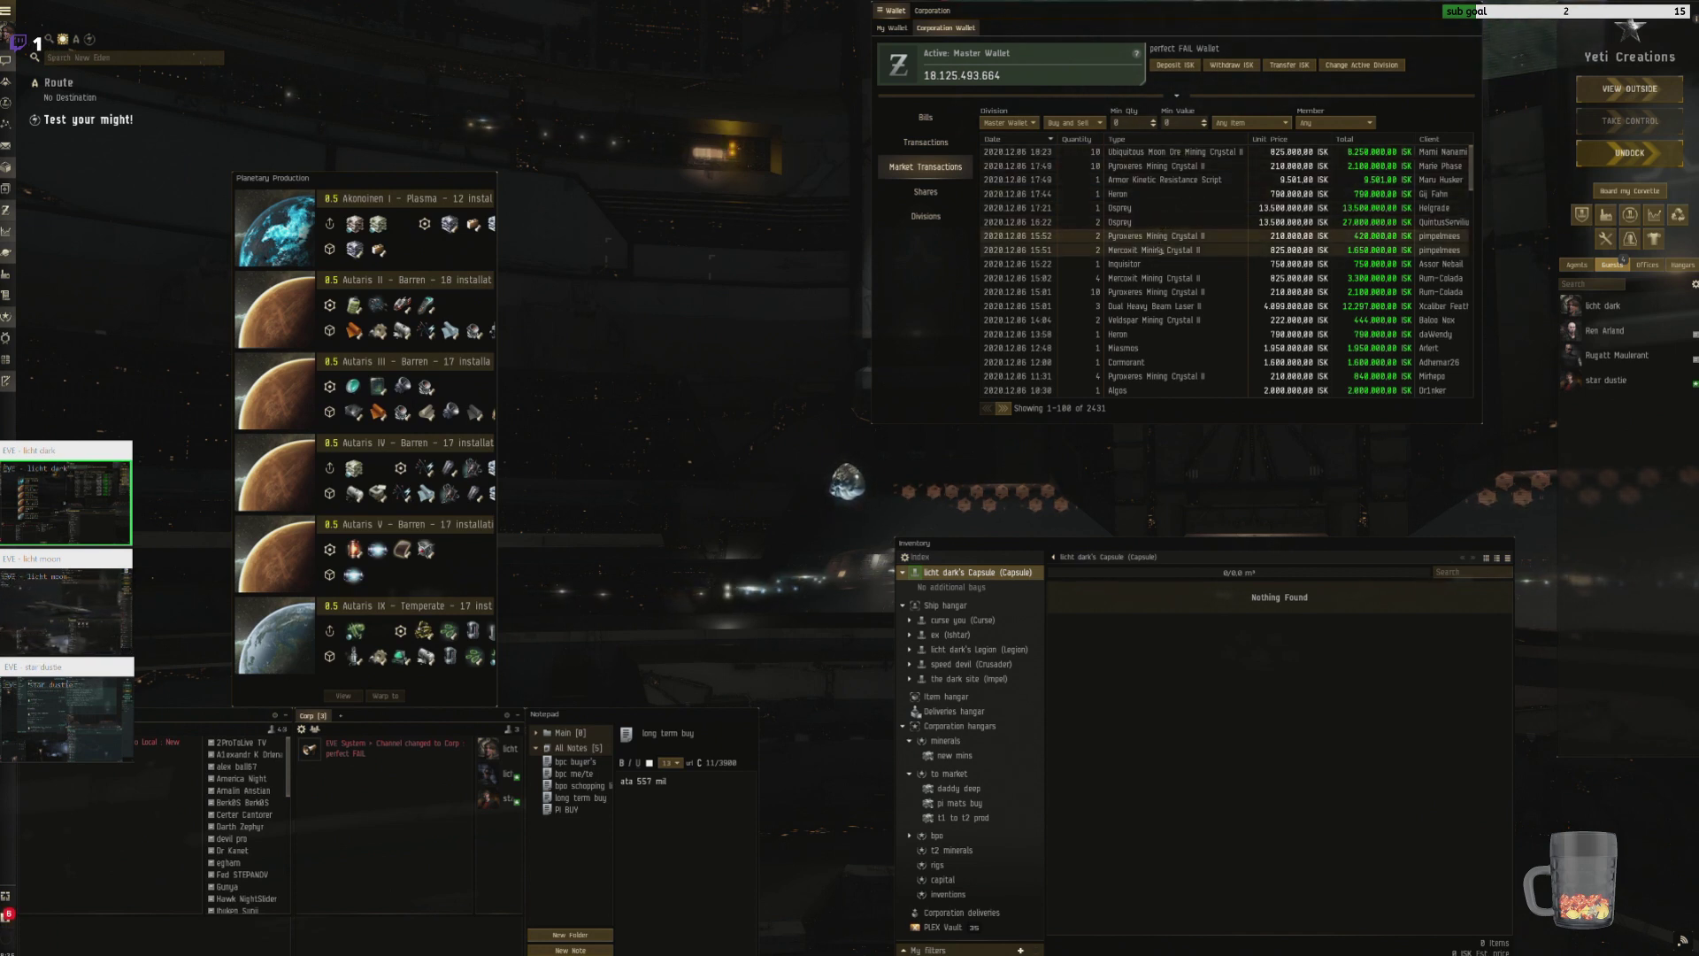
scroll(1145, 387, down, 5)
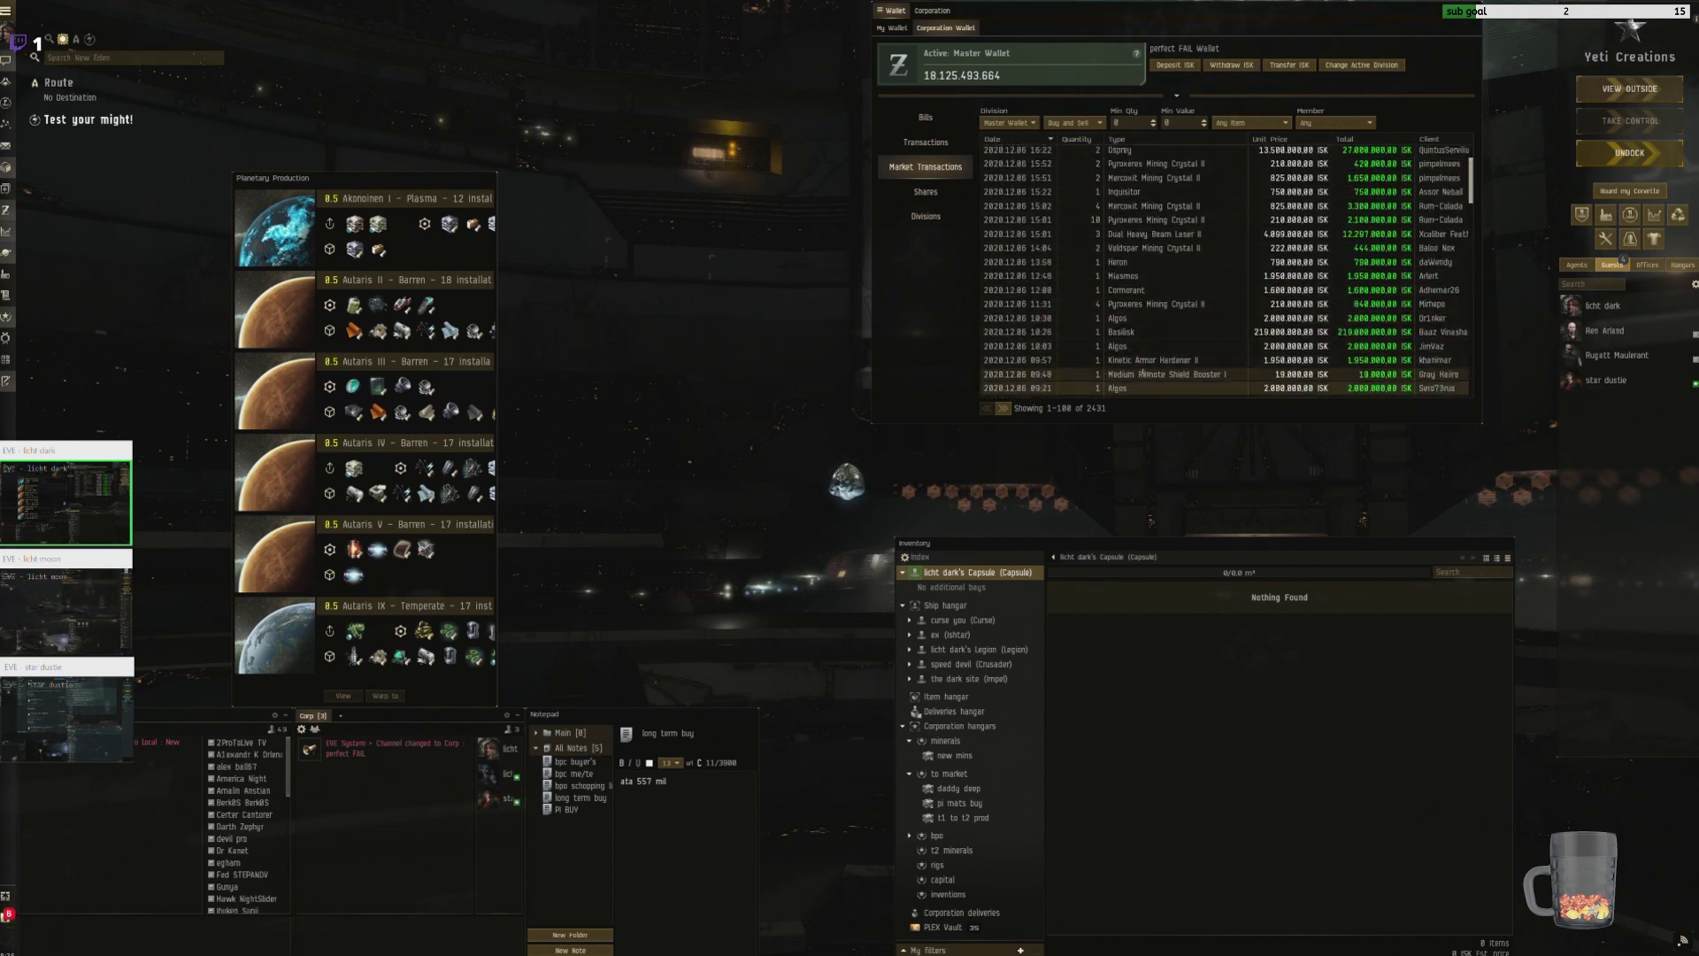
scroll(1134, 295, down, 2)
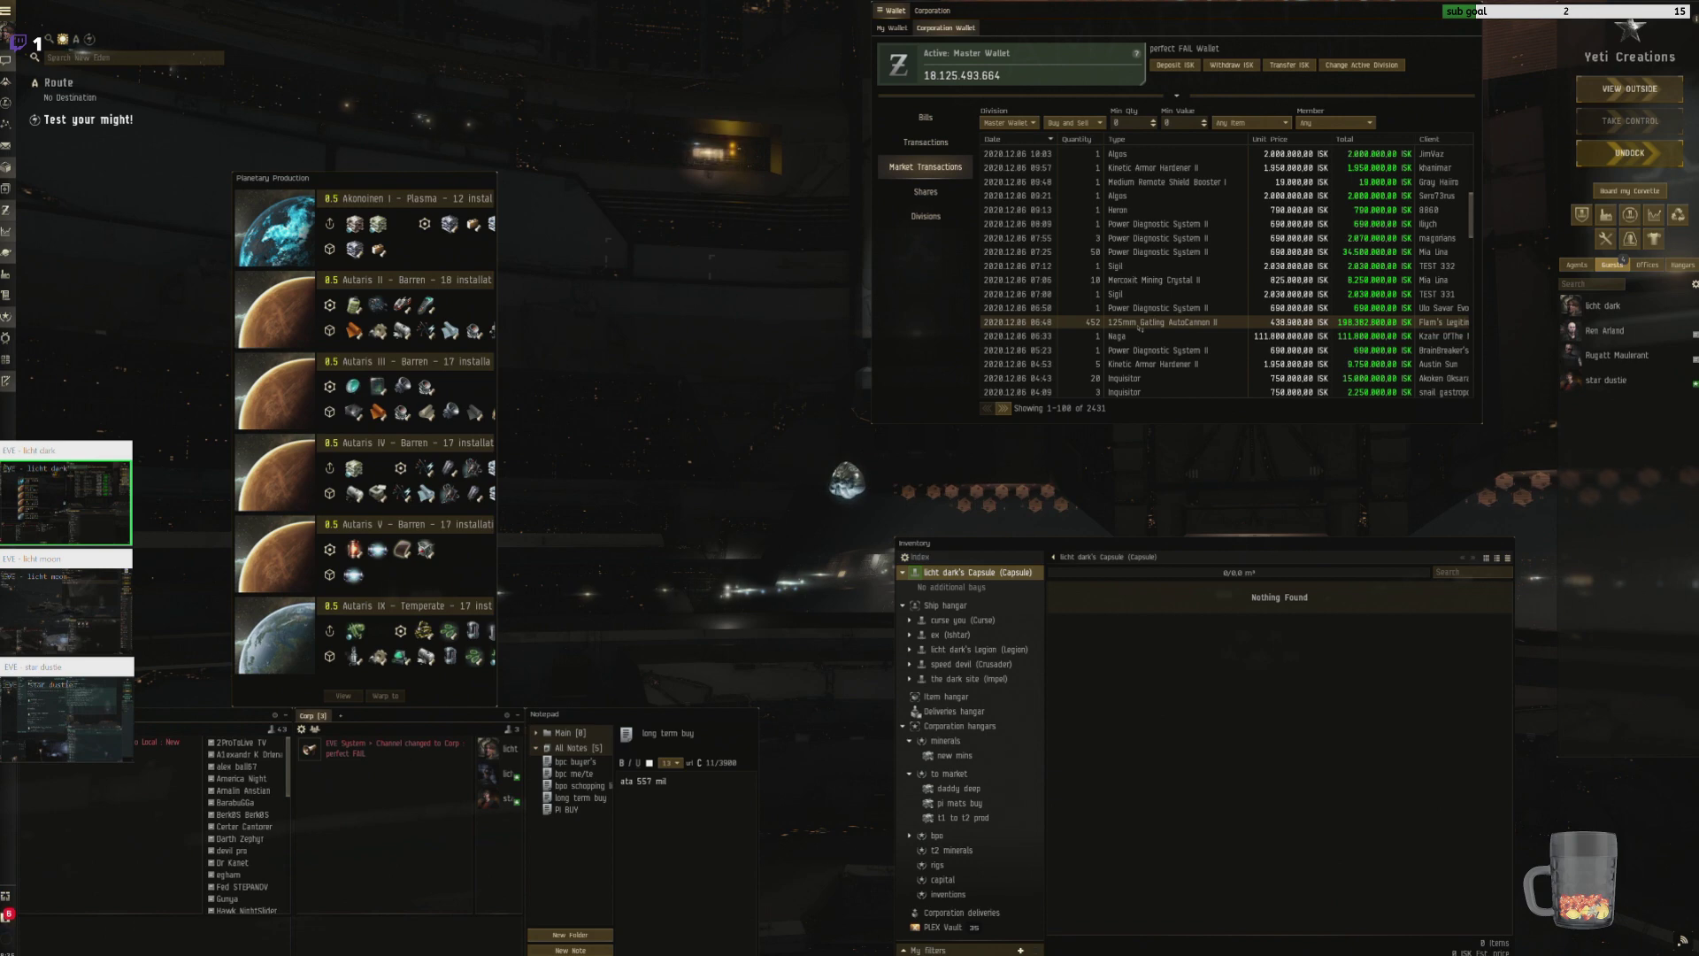
Step: View the Autaris II colony and execute an expedited transfer of the storage facility's stored goods to the launchpad
double_click(461, 310)
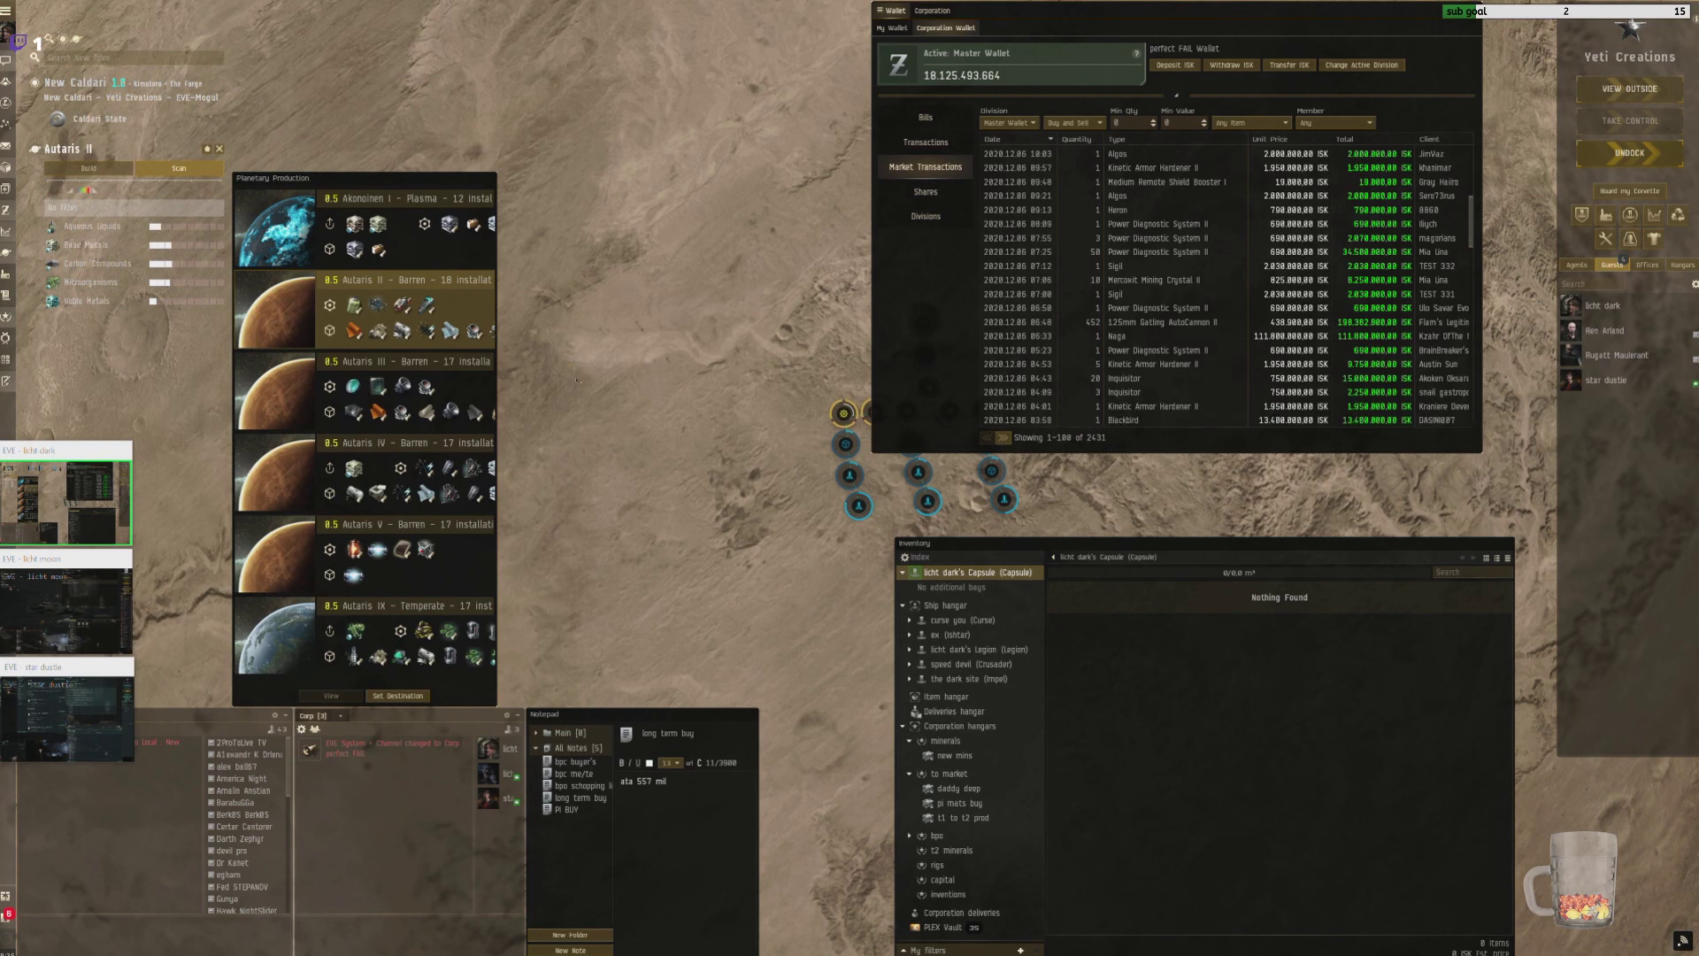
click(923, 341)
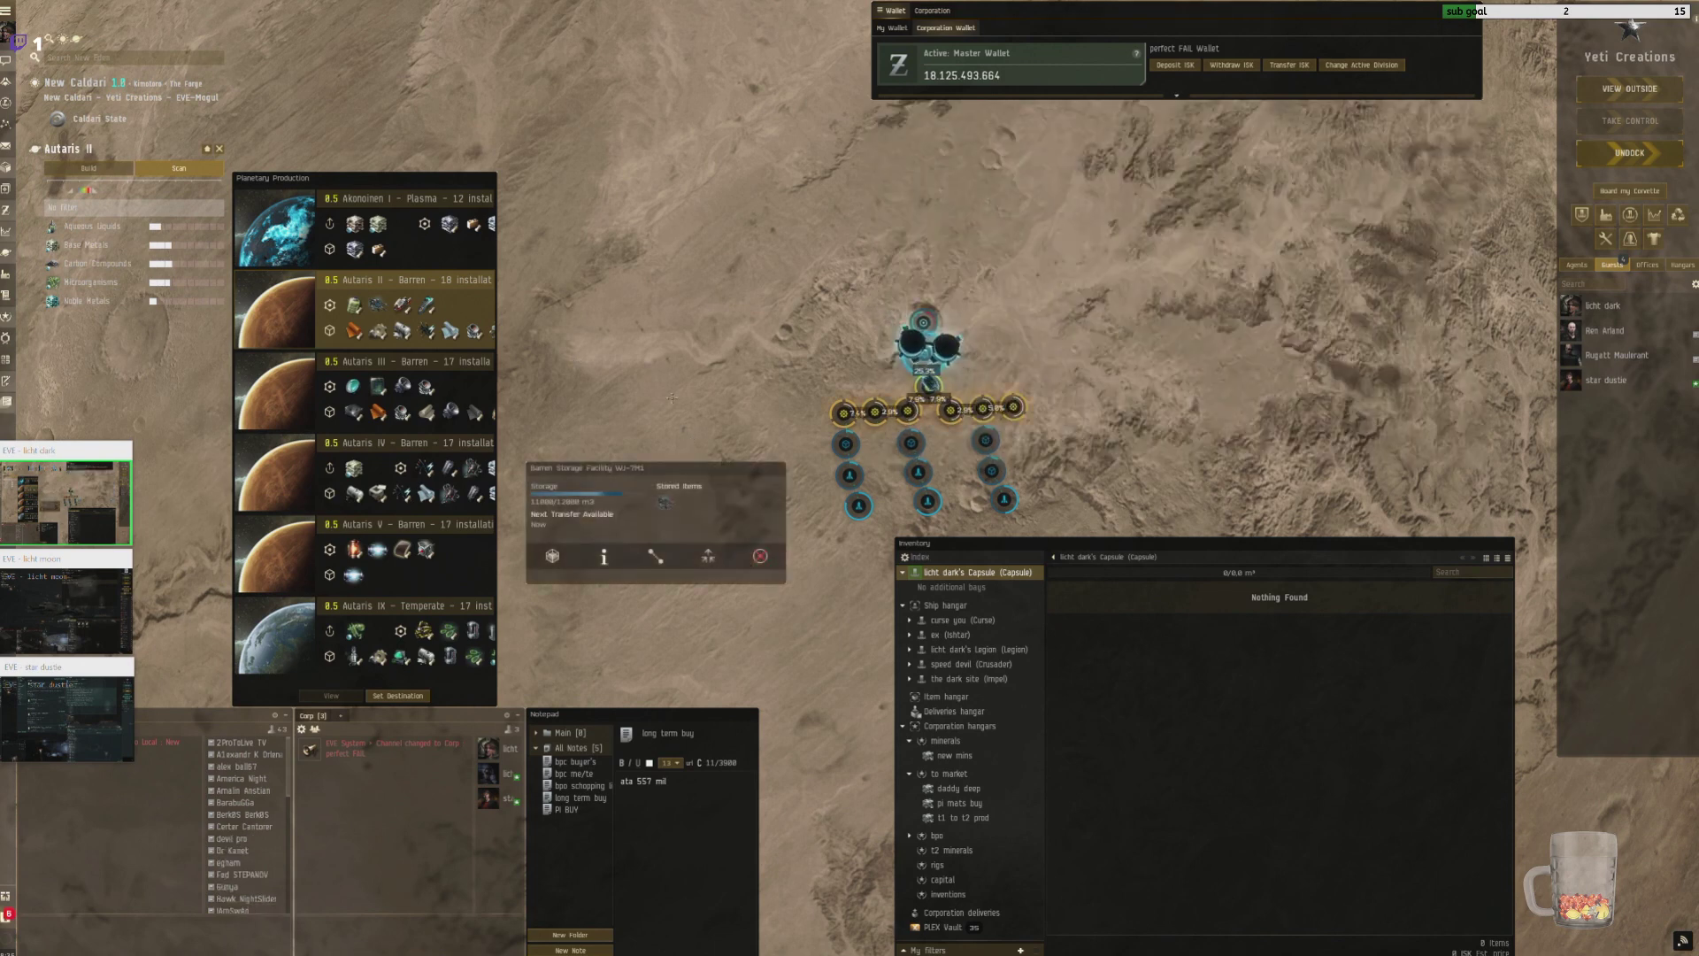
click(708, 556)
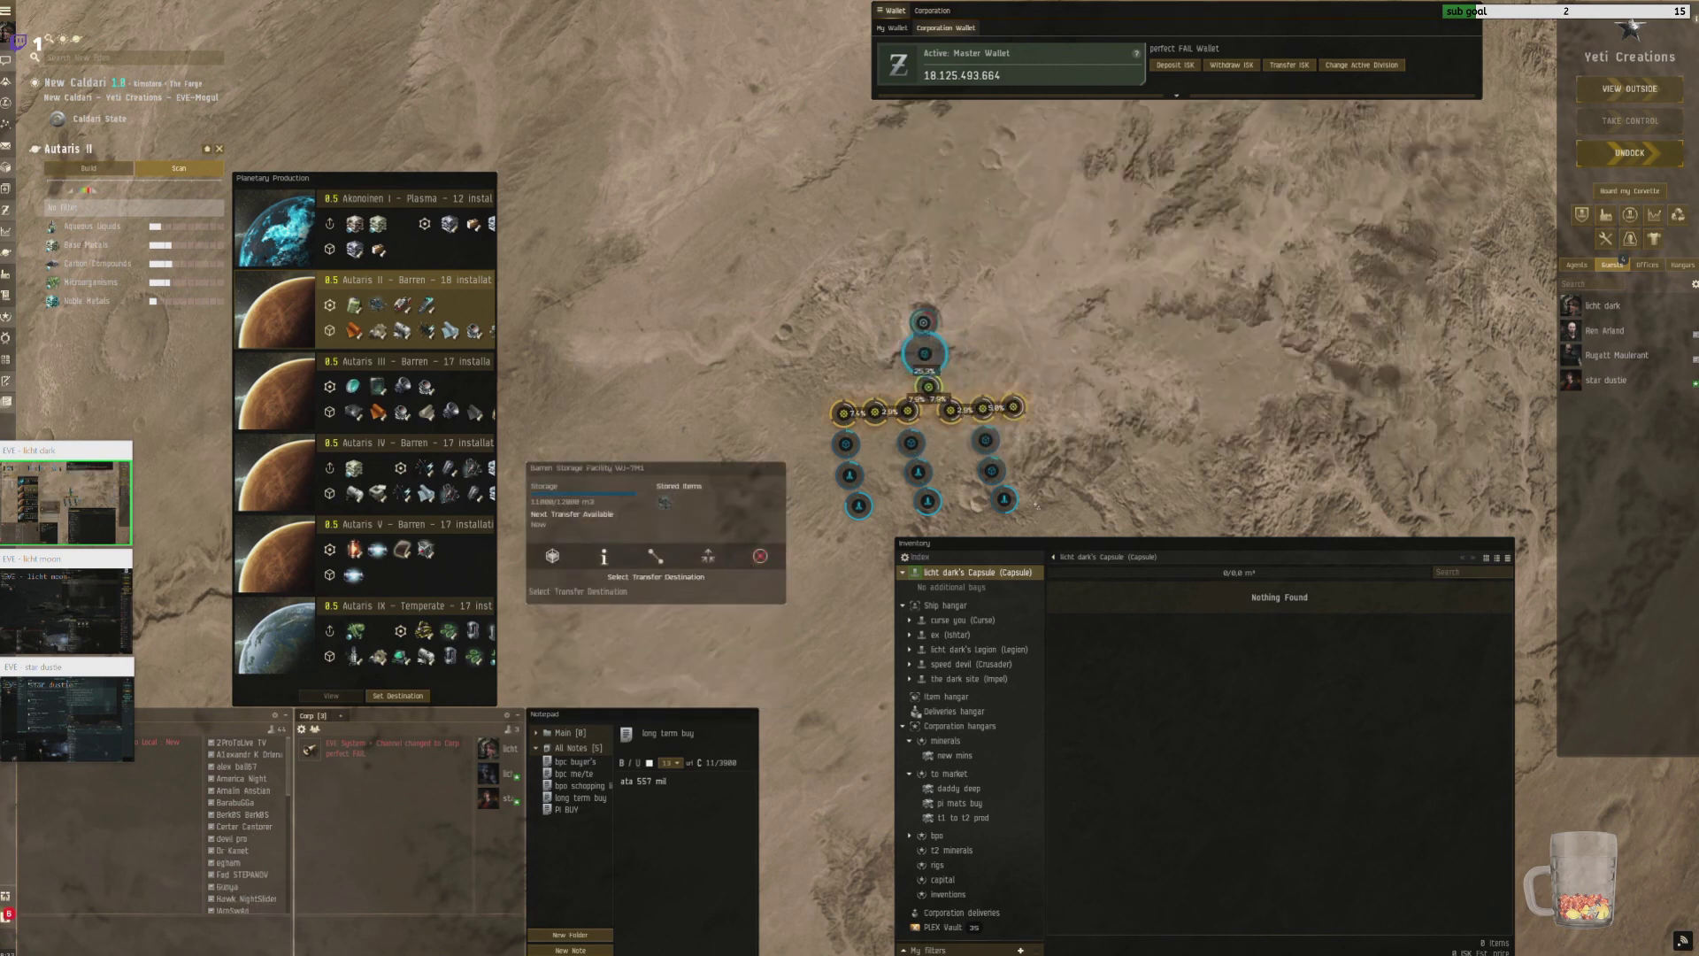
click(1005, 501)
drag(1027, 525, 1150, 526)
click(1267, 672)
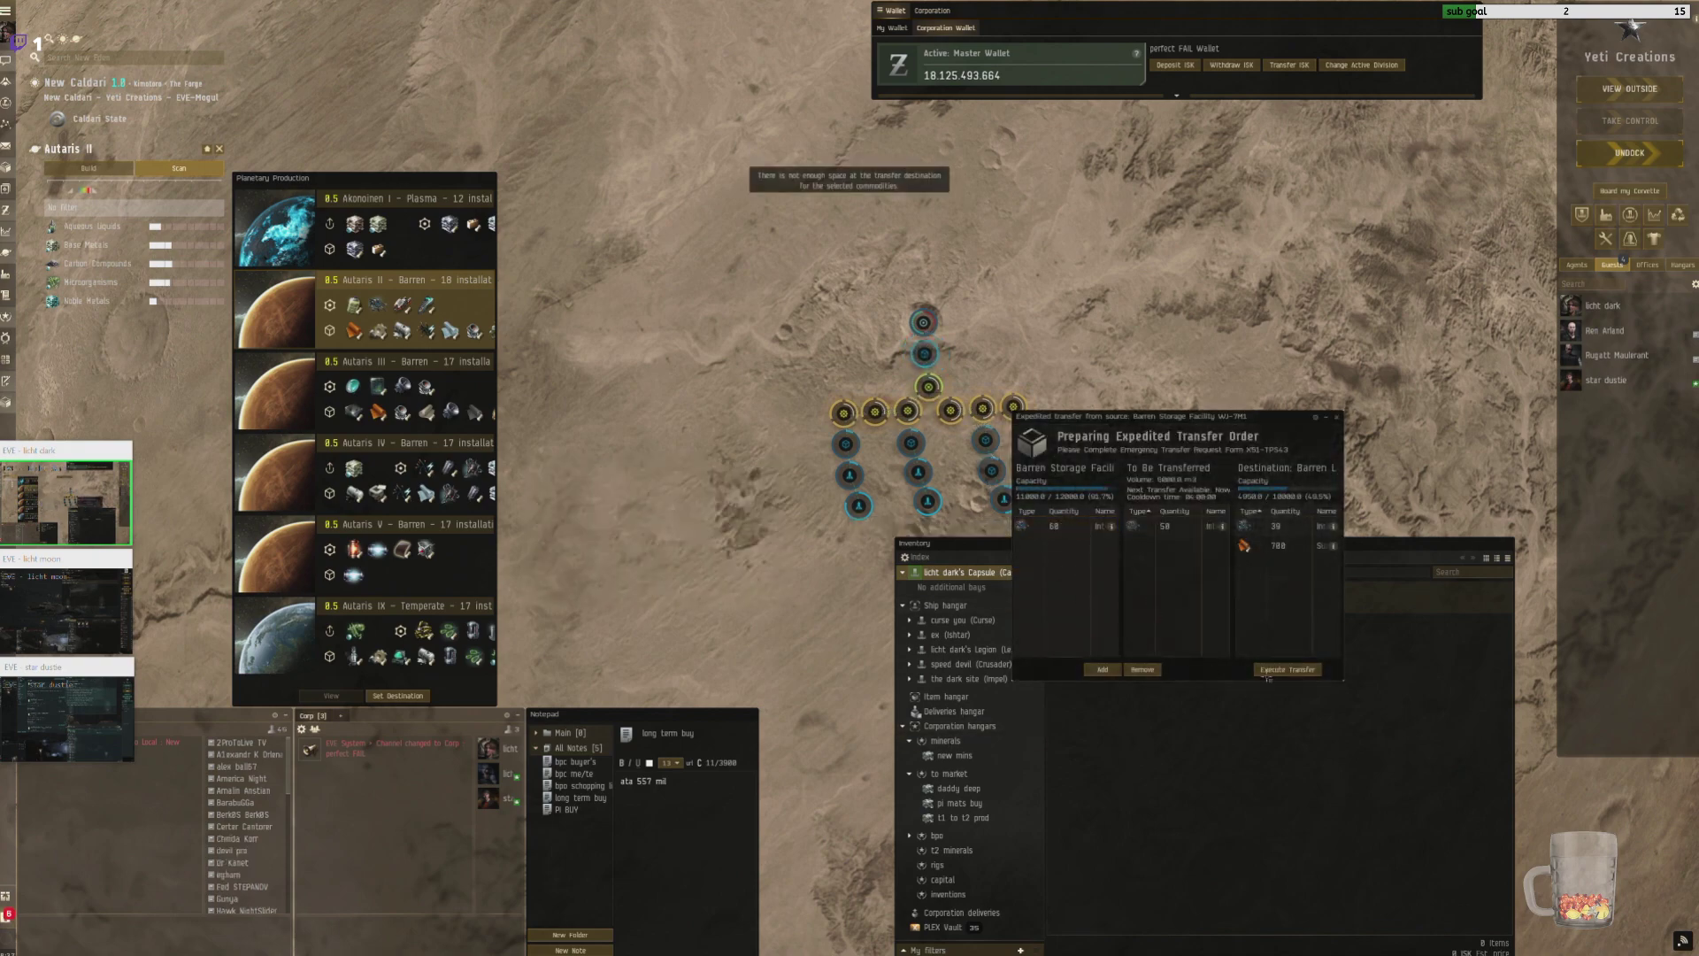
Step: View the Autaris III colony and execute an expedited transfer of the storage facility's stored goods to the launchpad
click(407, 361)
click(331, 696)
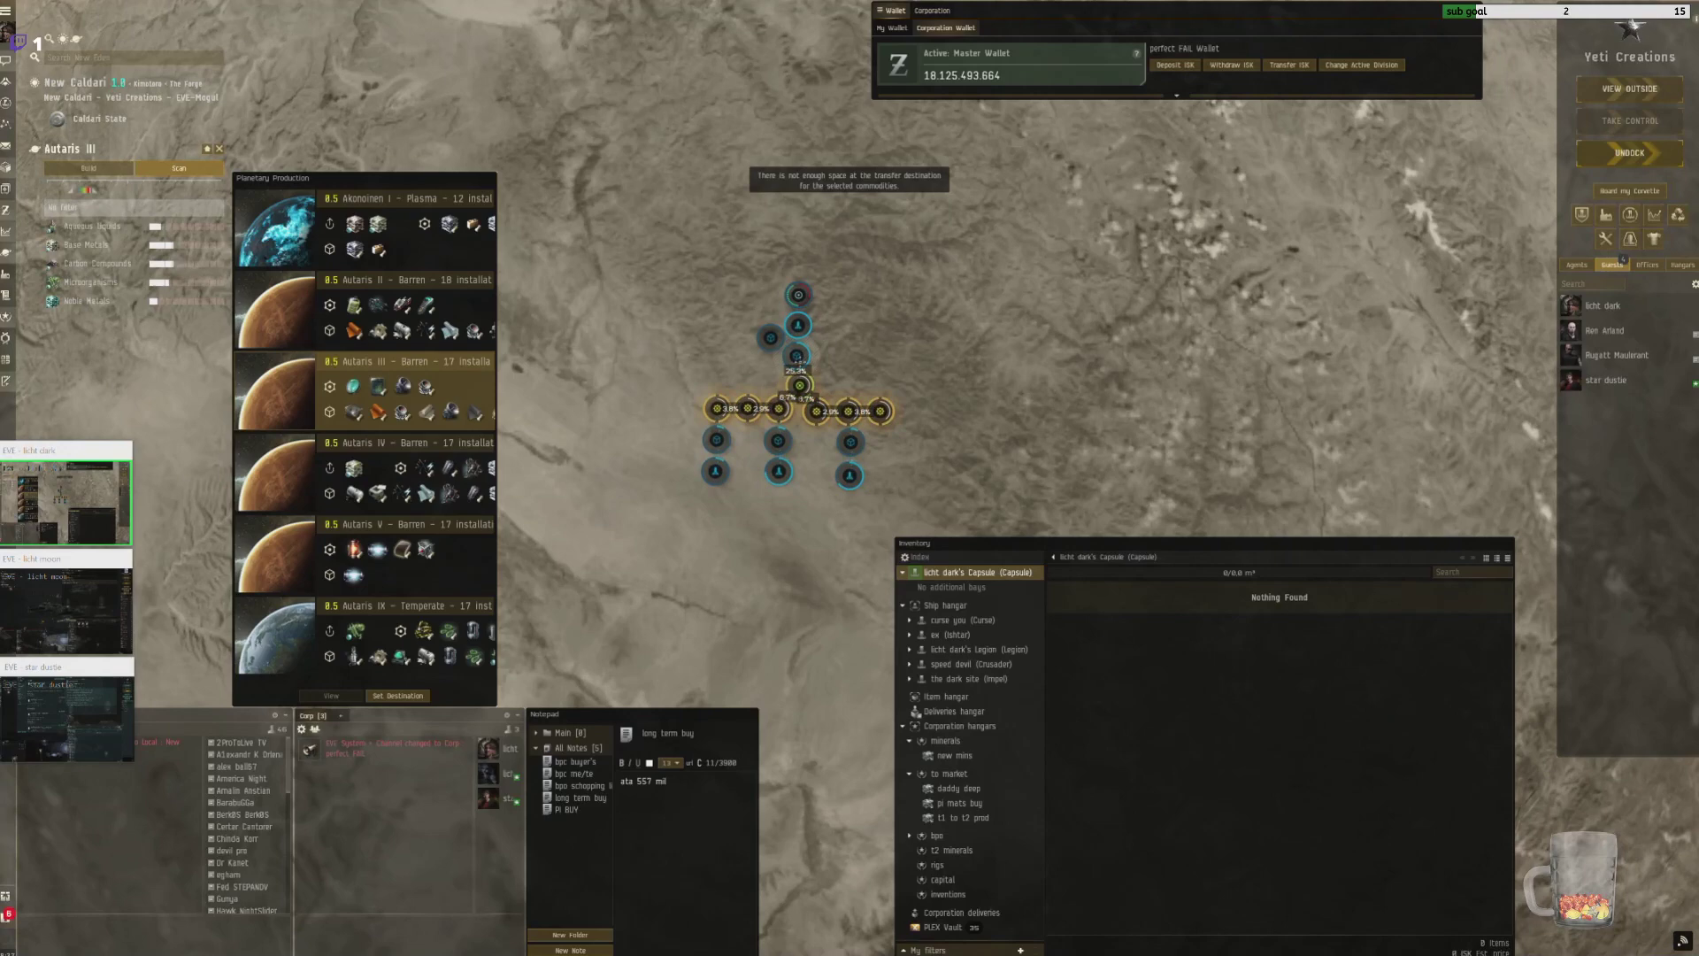
click(796, 349)
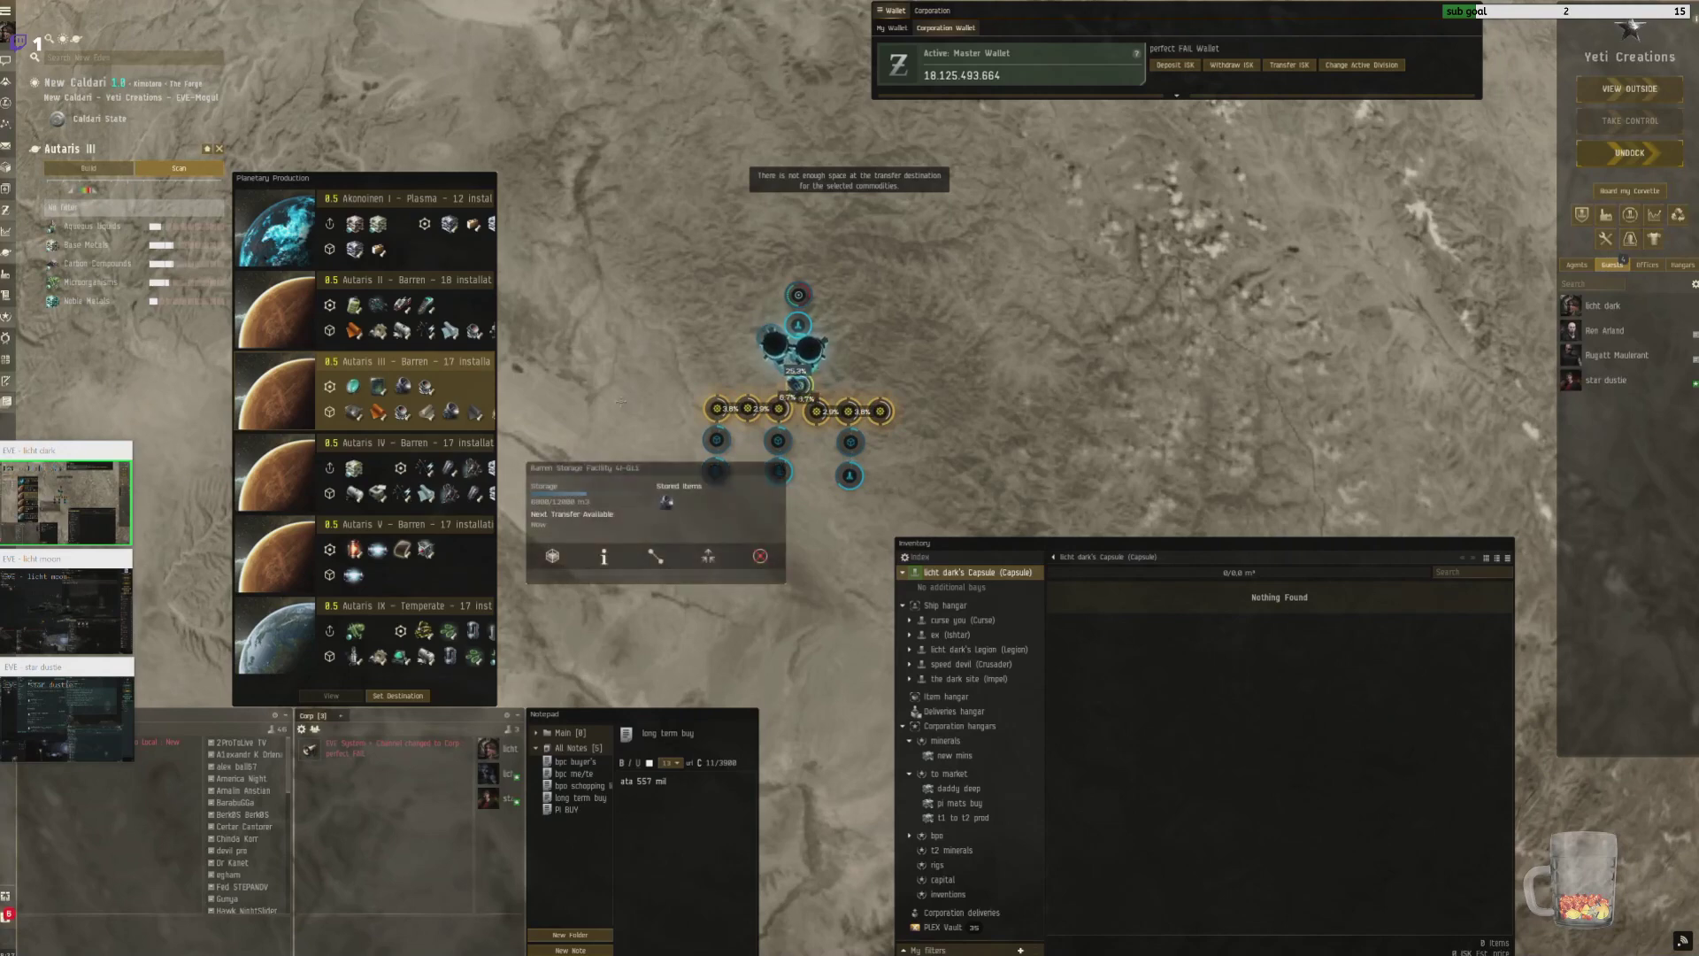
click(552, 556)
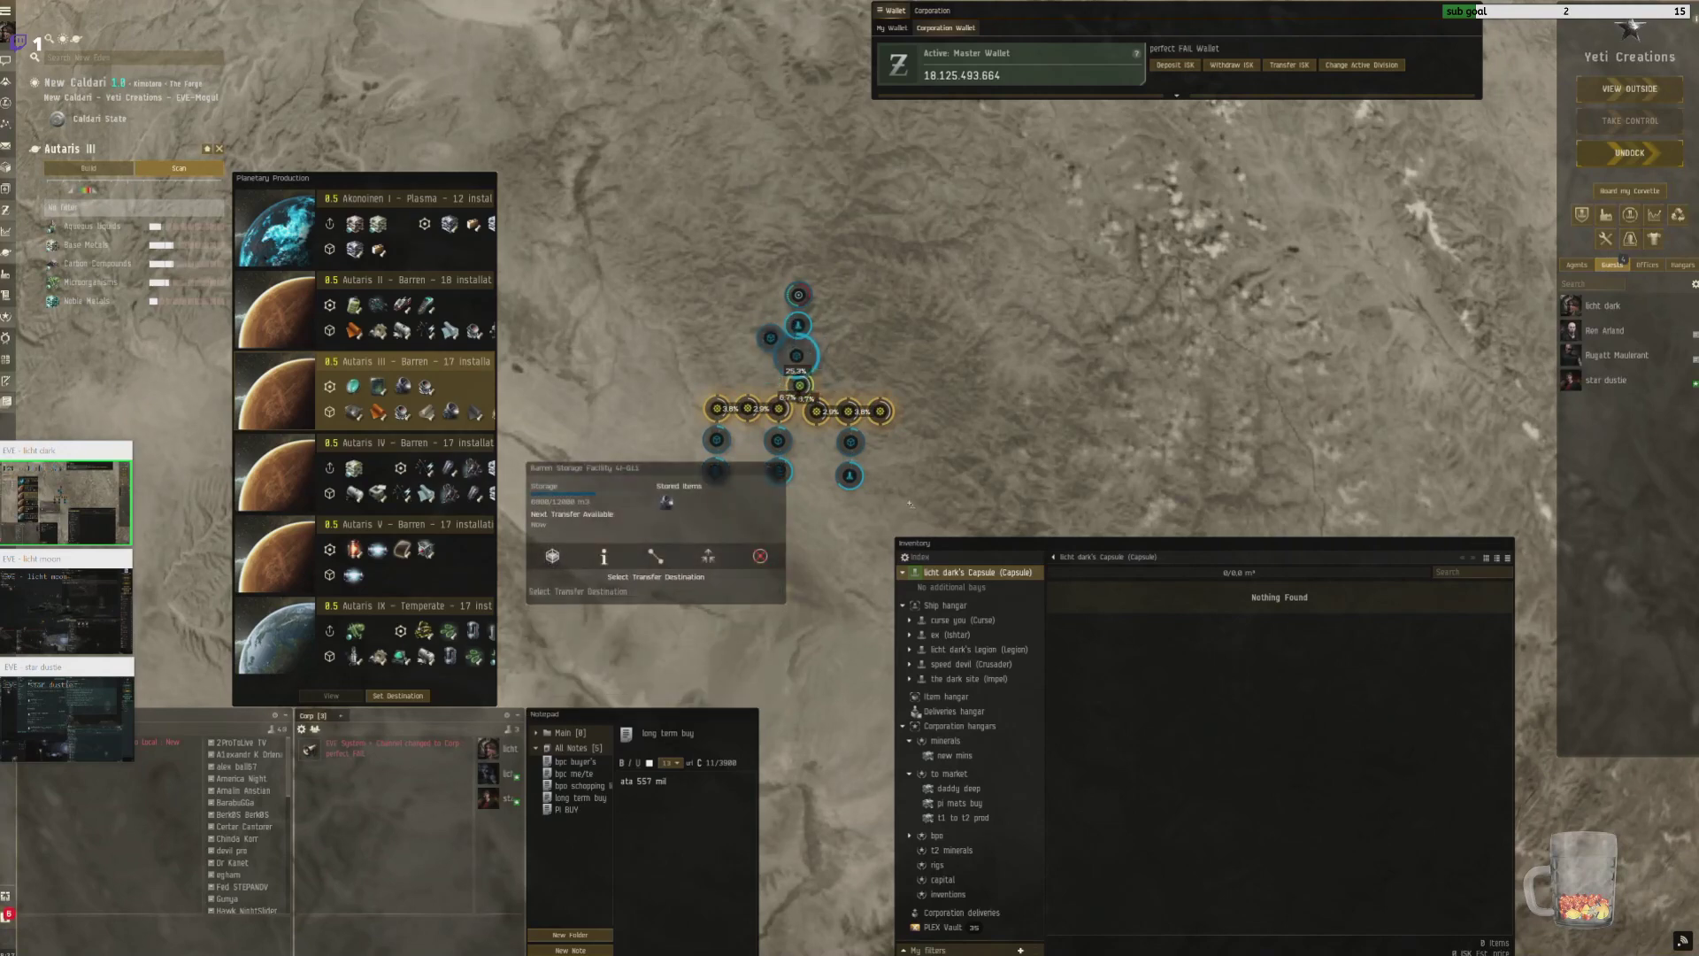
drag(820, 564, 903, 456)
click(896, 453)
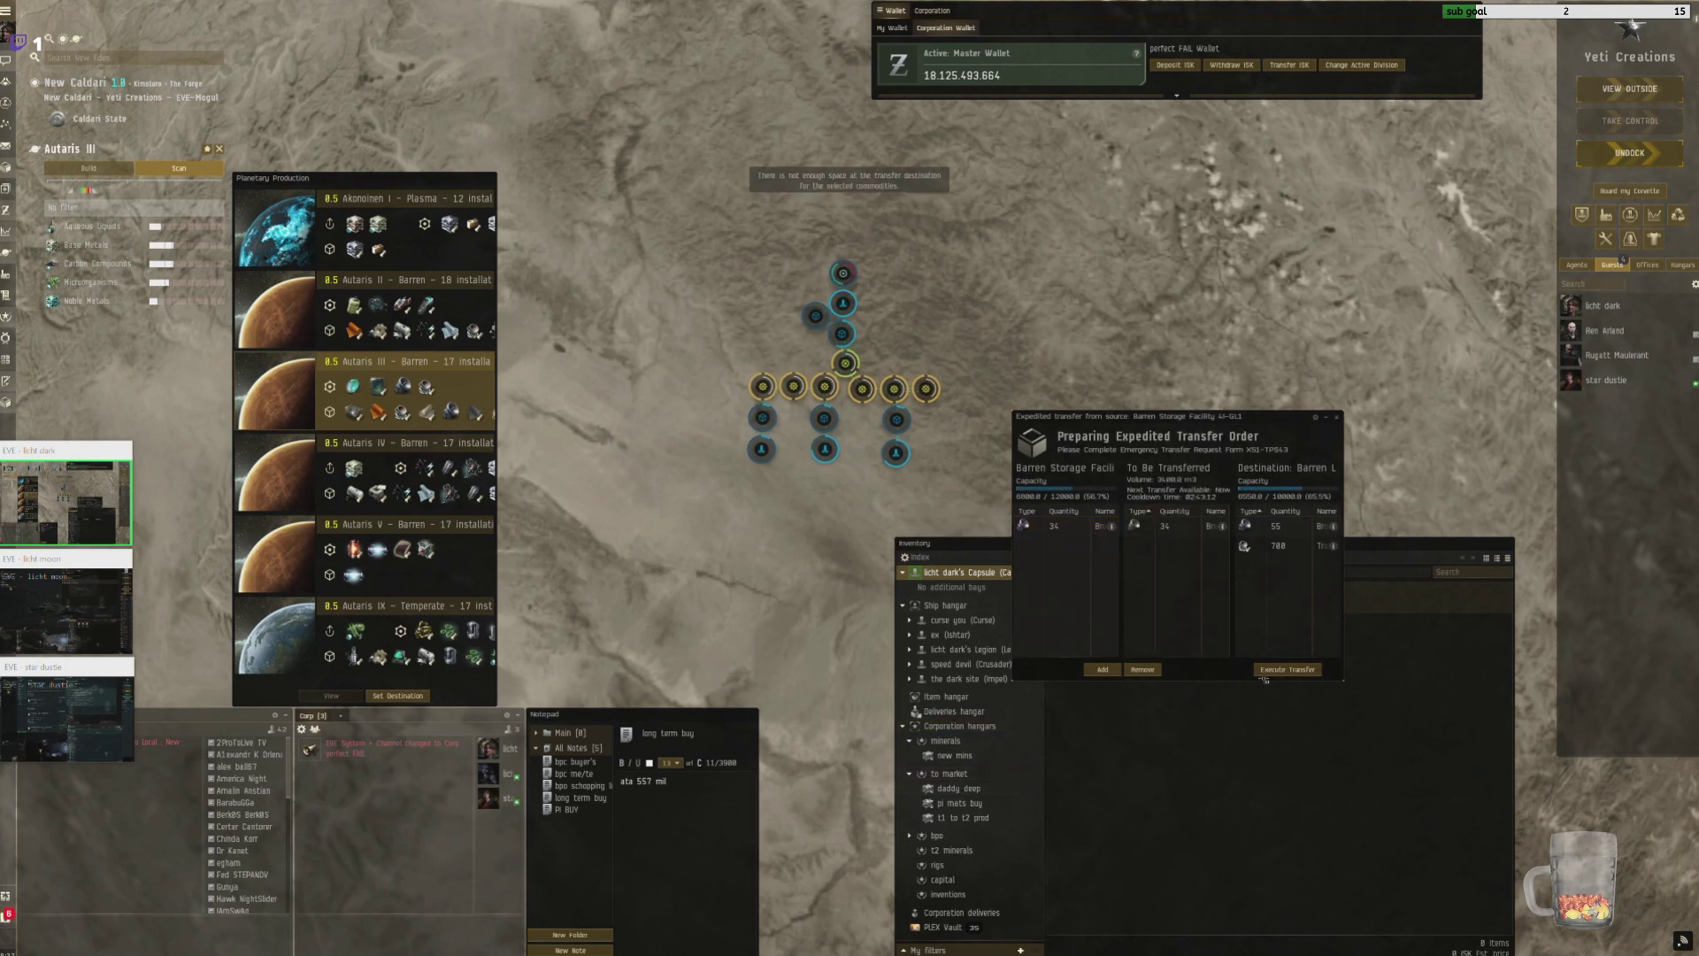
click(1287, 669)
Step: View the Autaris IV colony and begin an expedited transfer from its storage facility
double_click(407, 443)
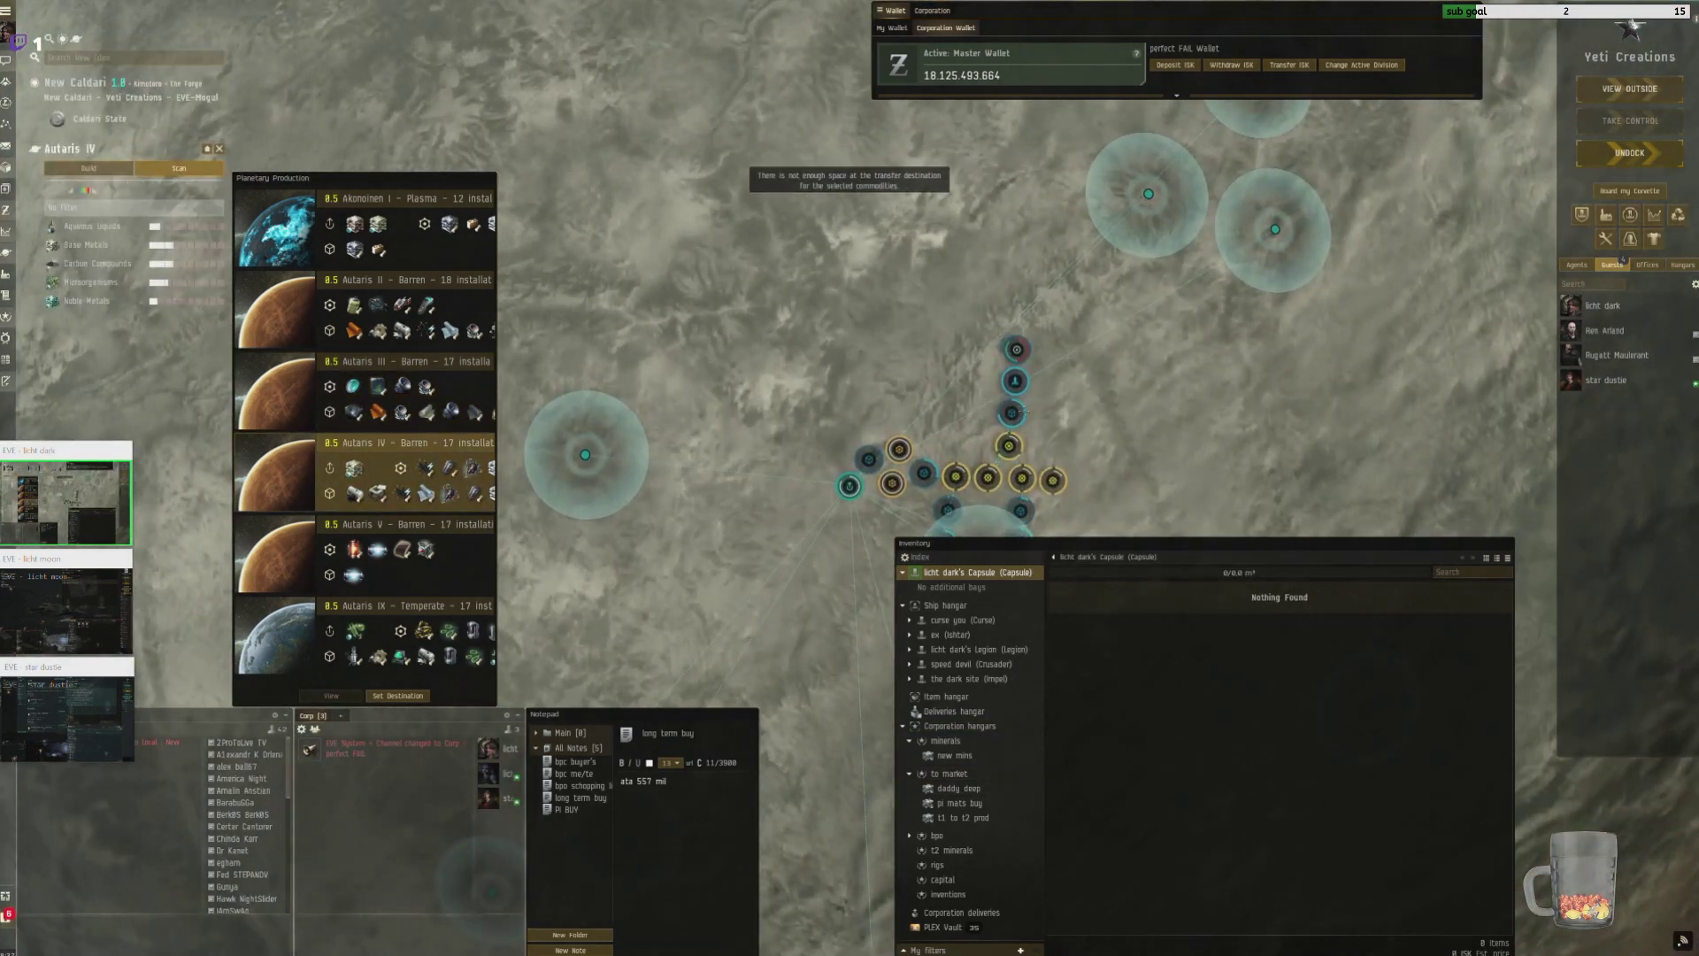
click(849, 485)
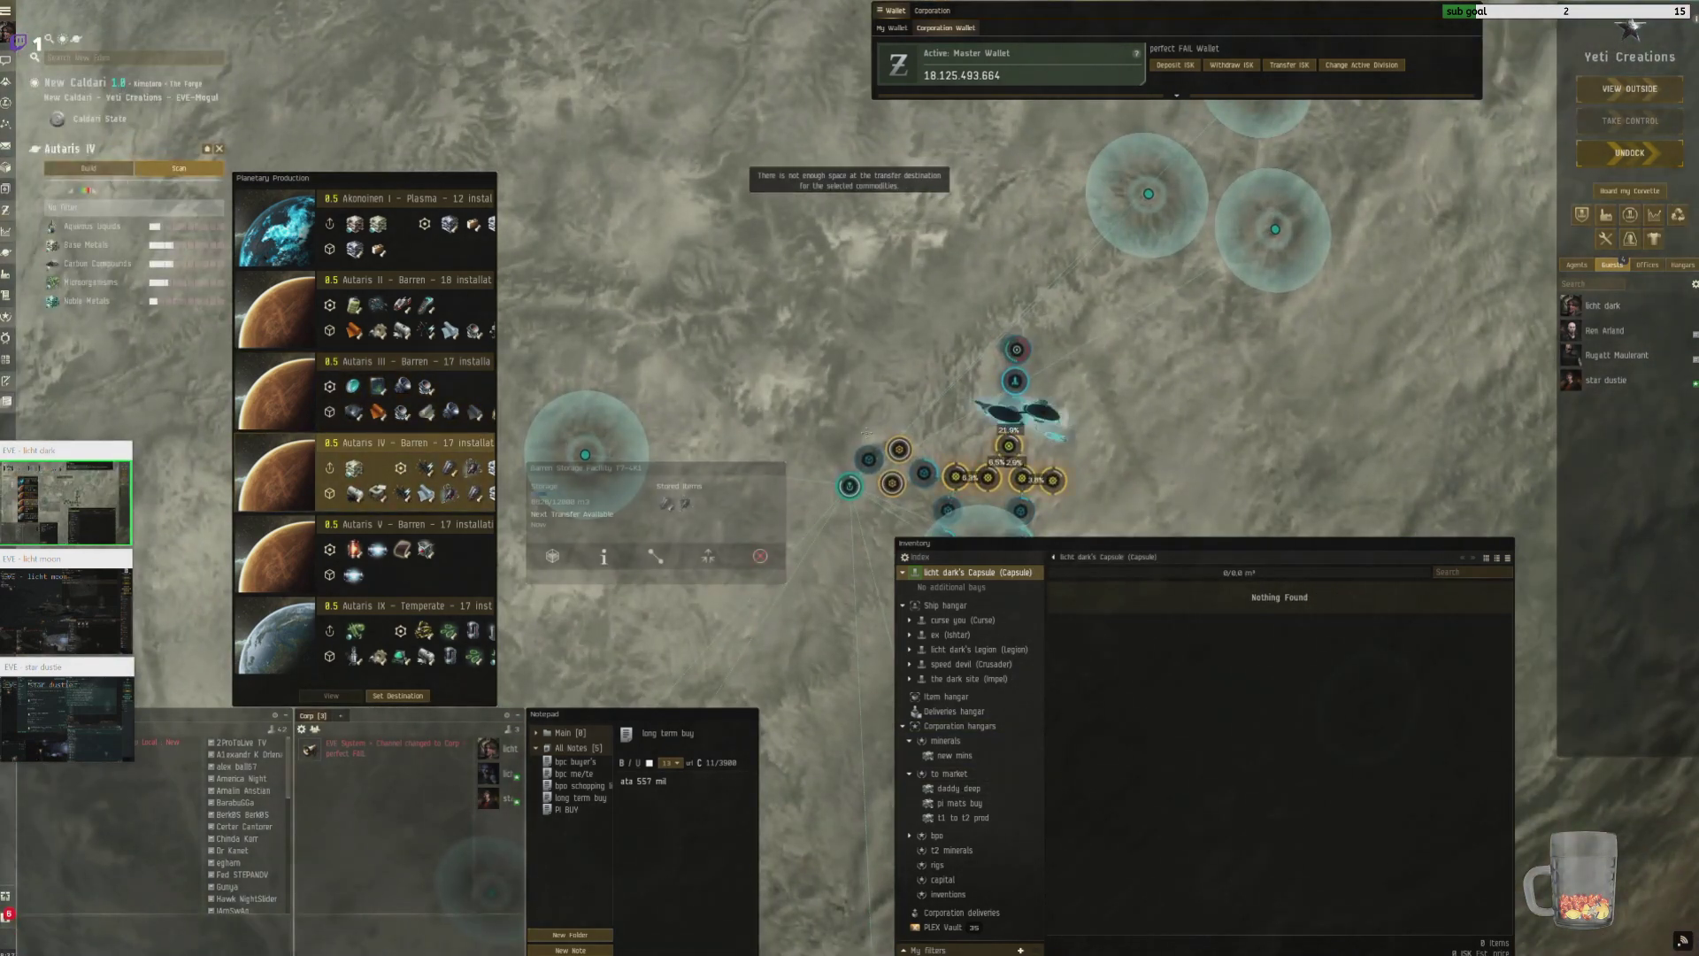
click(550, 549)
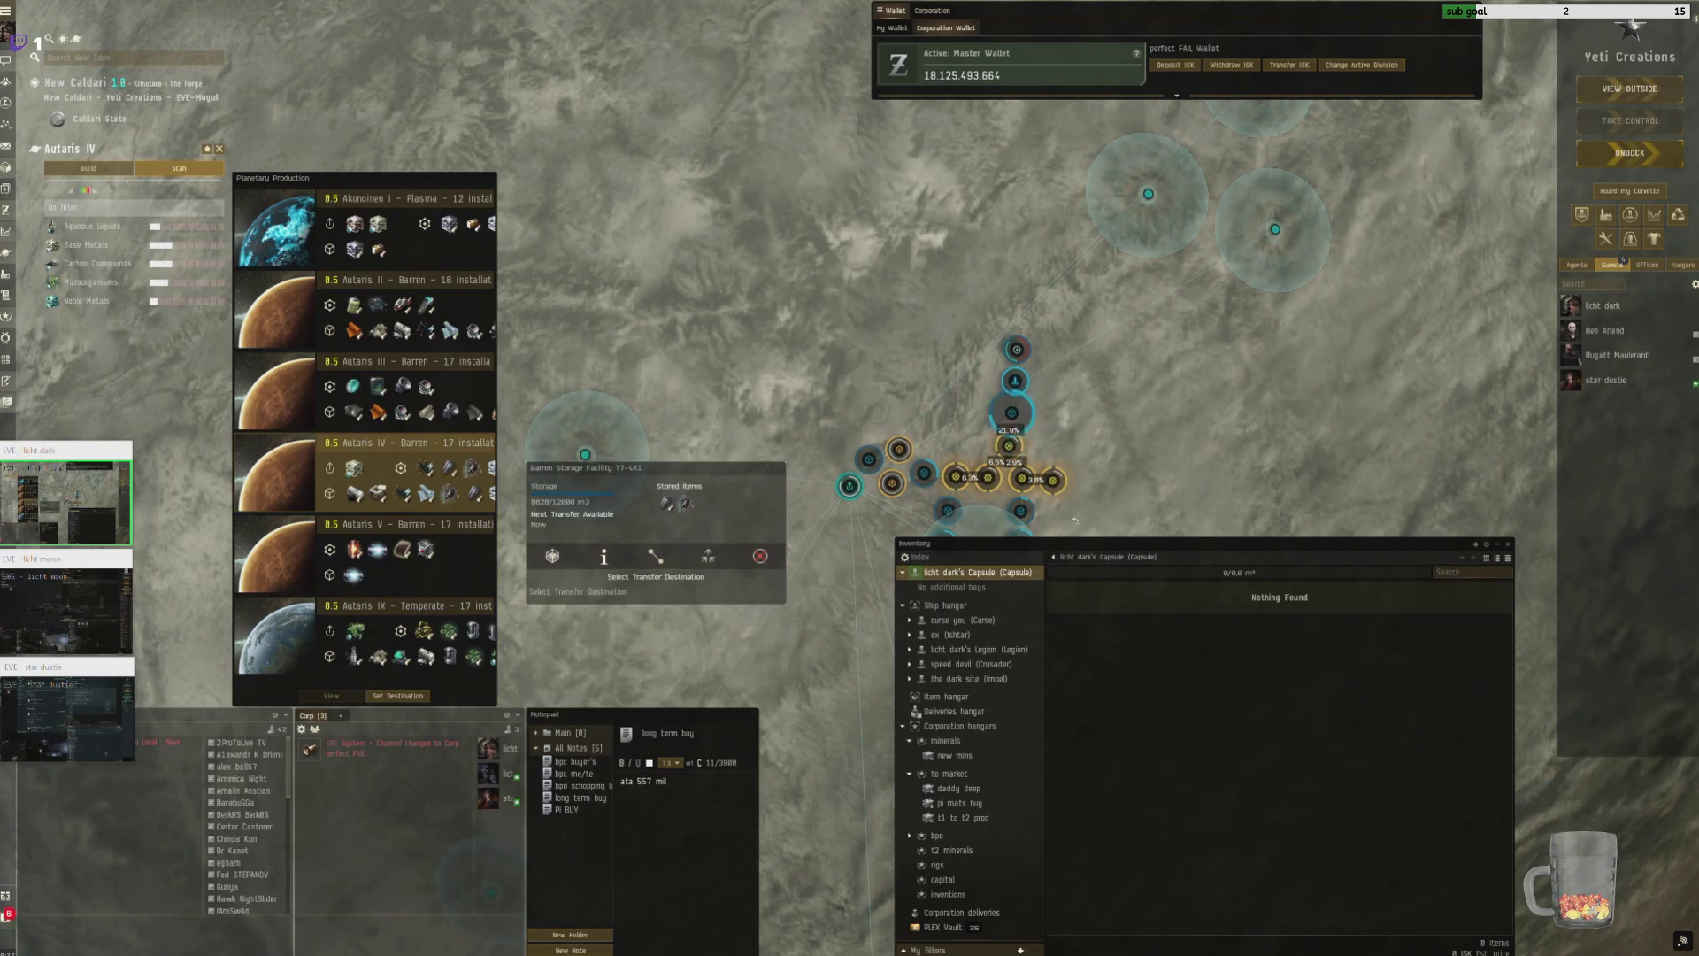